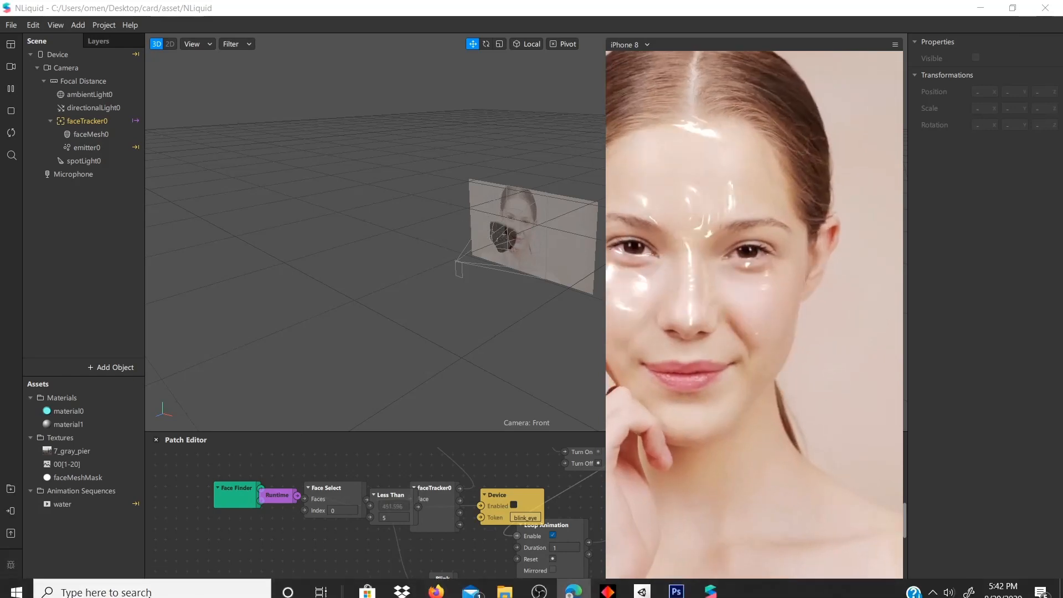
- Launch Blender and dismiss its splash screen to reach the default scene
click(145, 592)
text(blen)
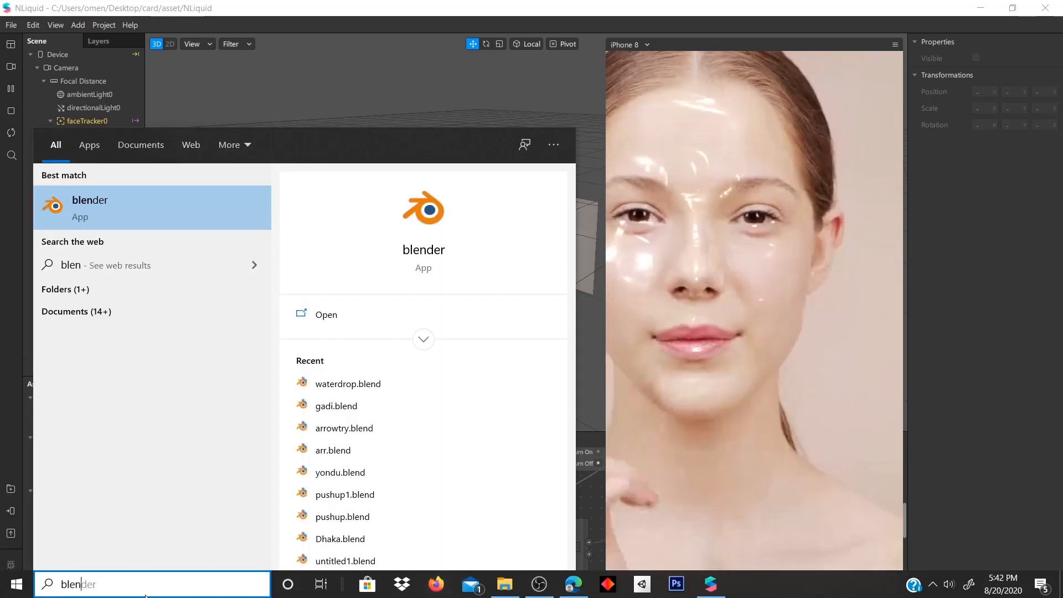
key(Return)
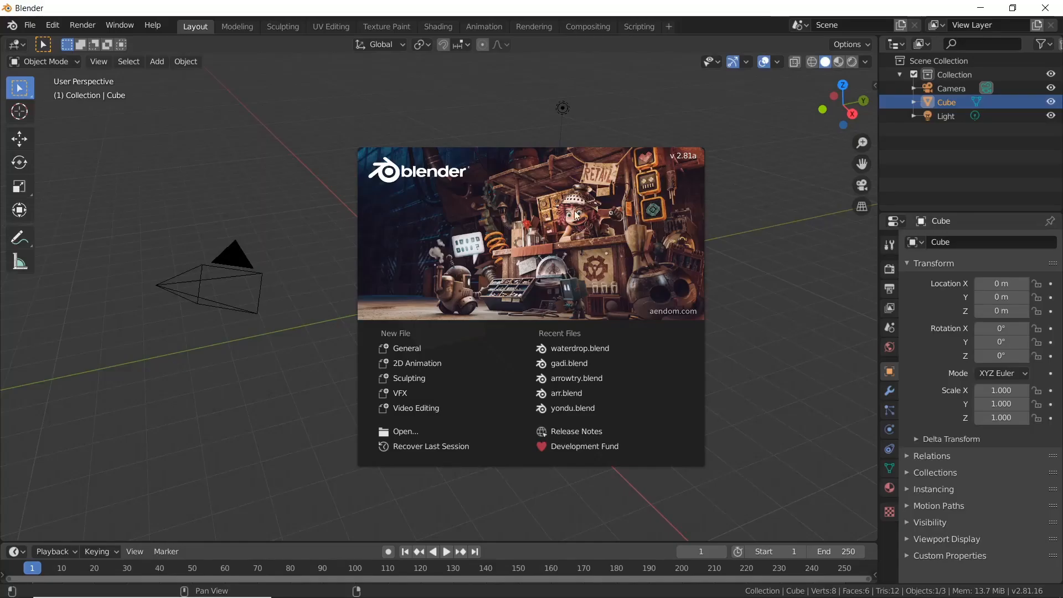
click(278, 210)
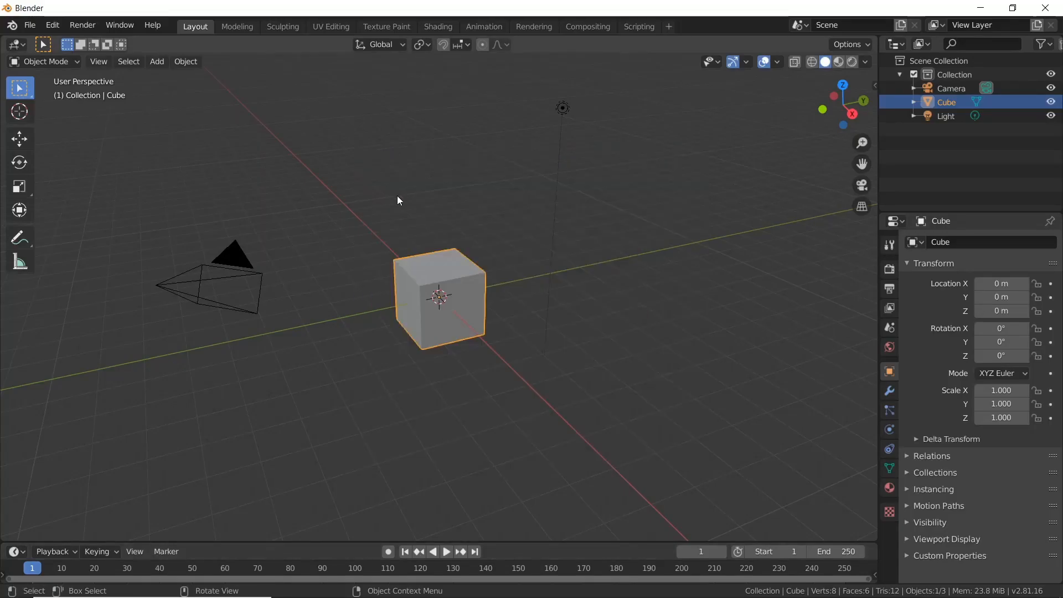
- Delete the default cube, light and camera from the scene
drag(357, 209, 545, 385)
key(Delete)
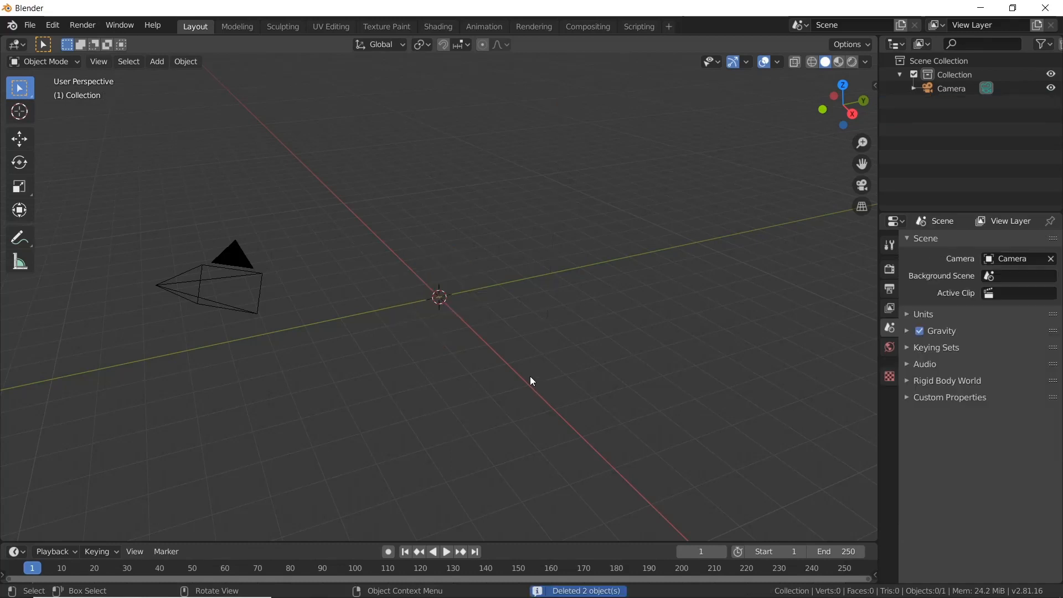
click(951, 88)
right_click(952, 89)
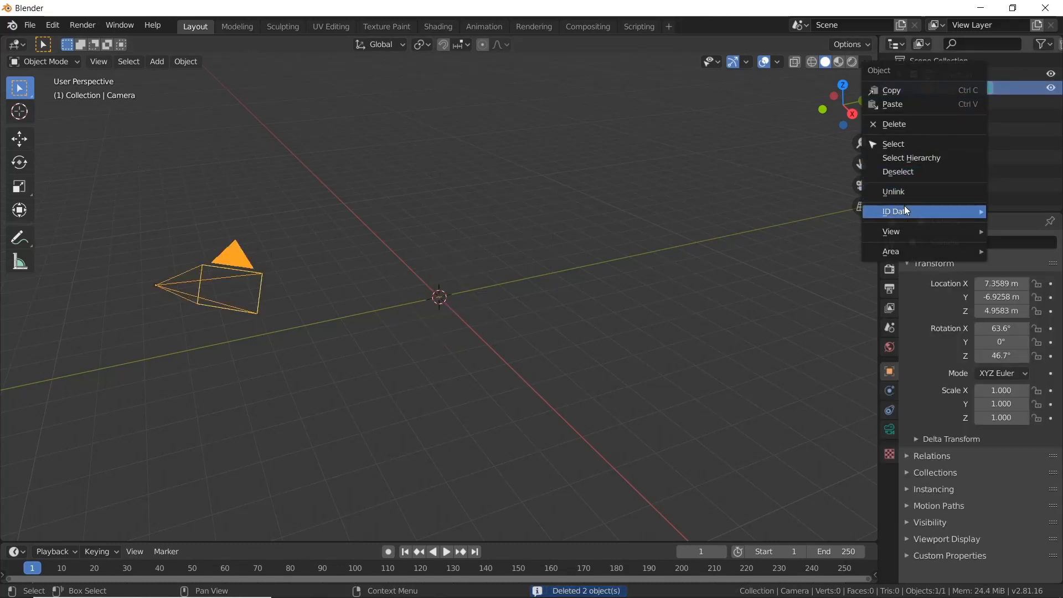
click(911, 122)
- Show the viewport sidebar and add a plane mesh at the world origin
key(n)
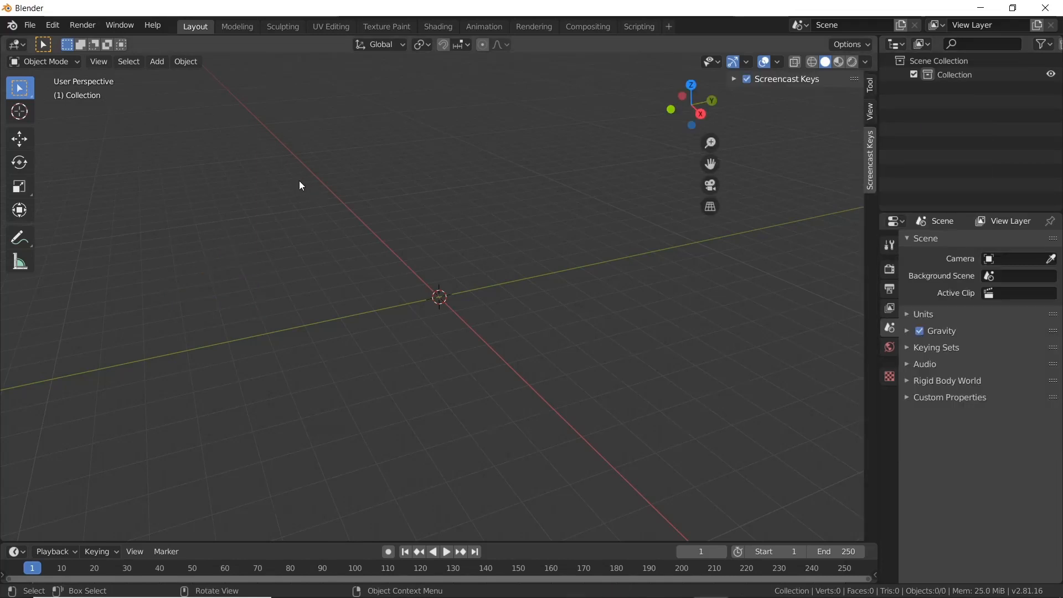
click(158, 66)
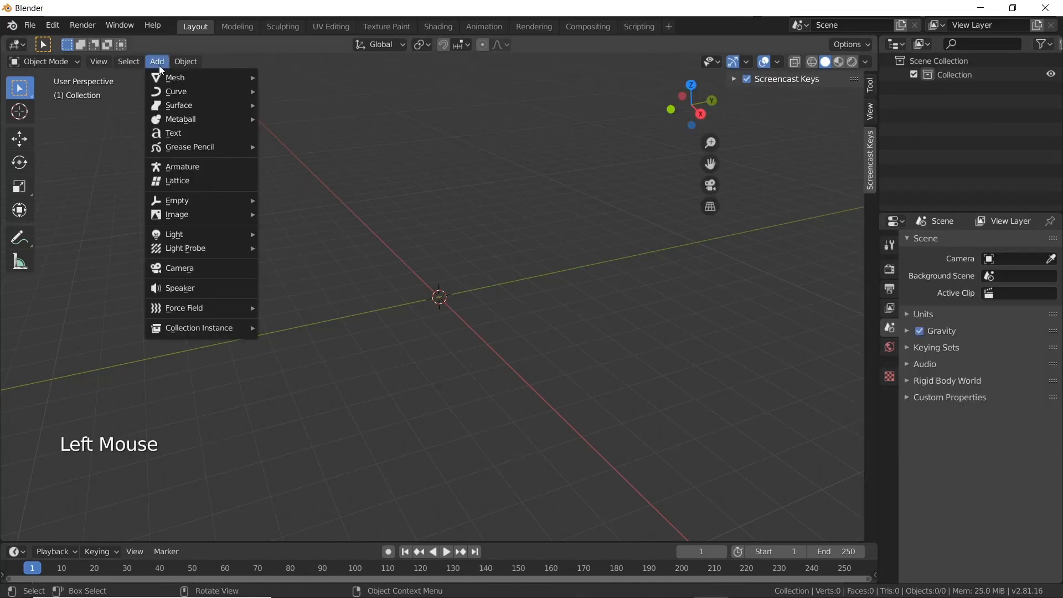
mouse_move(184, 78)
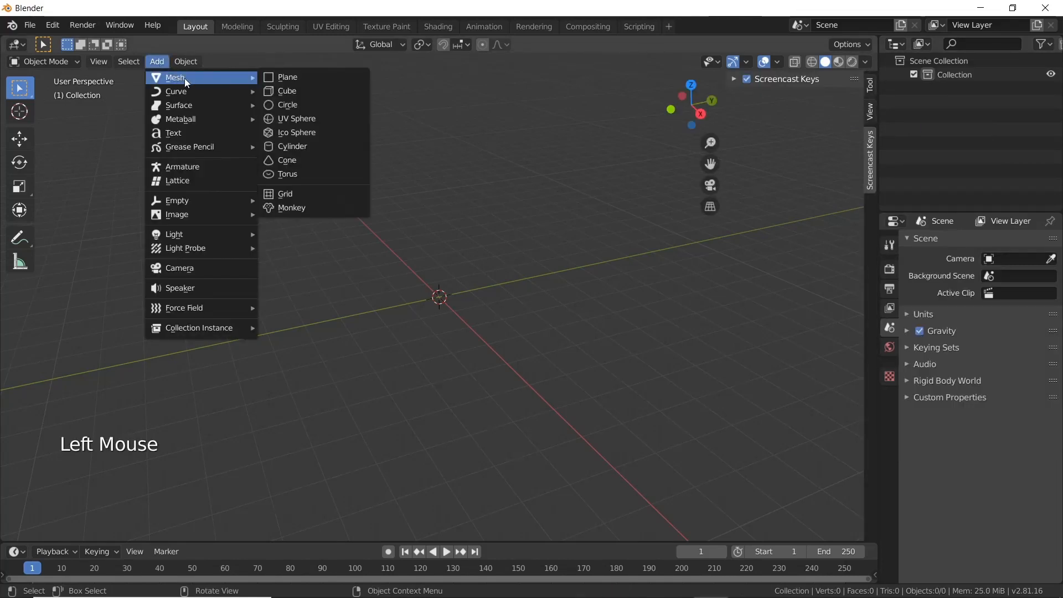
click(276, 77)
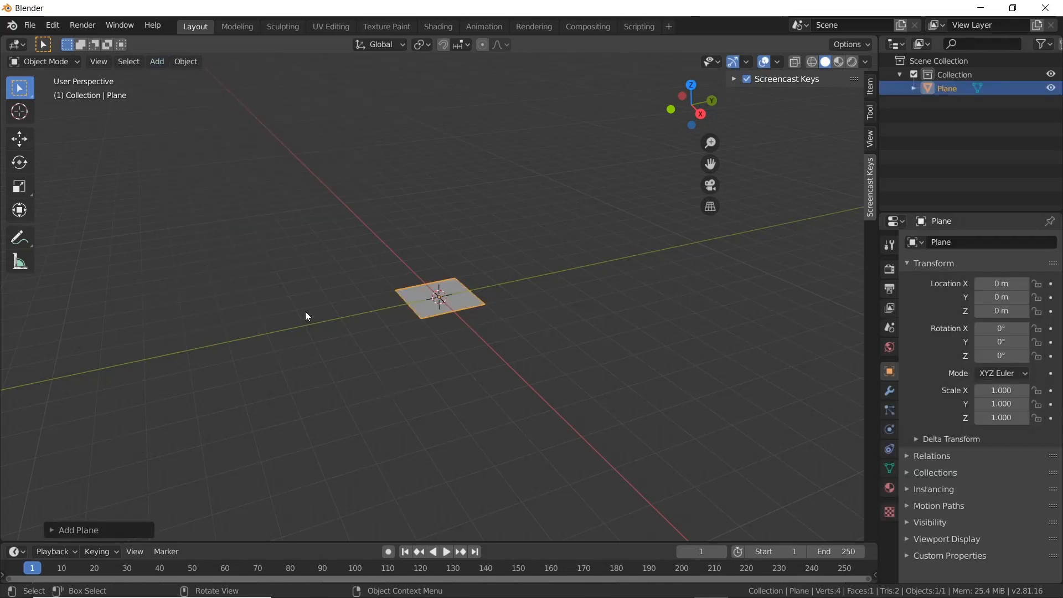
- Subdivide the entire plane in Edit Mode with the number of cuts set to 70
key(Tab)
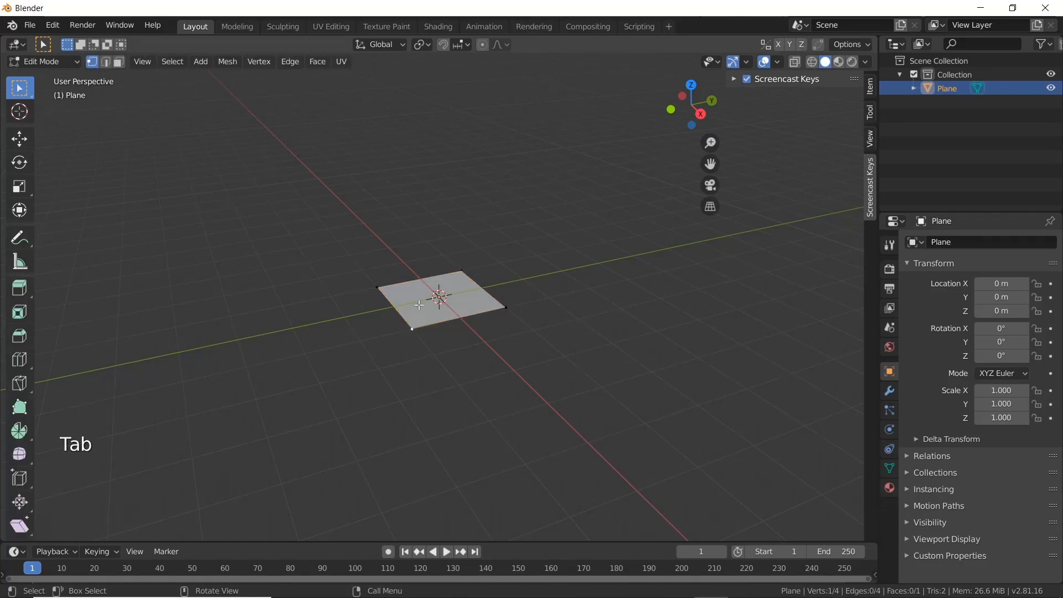
right_click(466, 304)
right_click(91, 444)
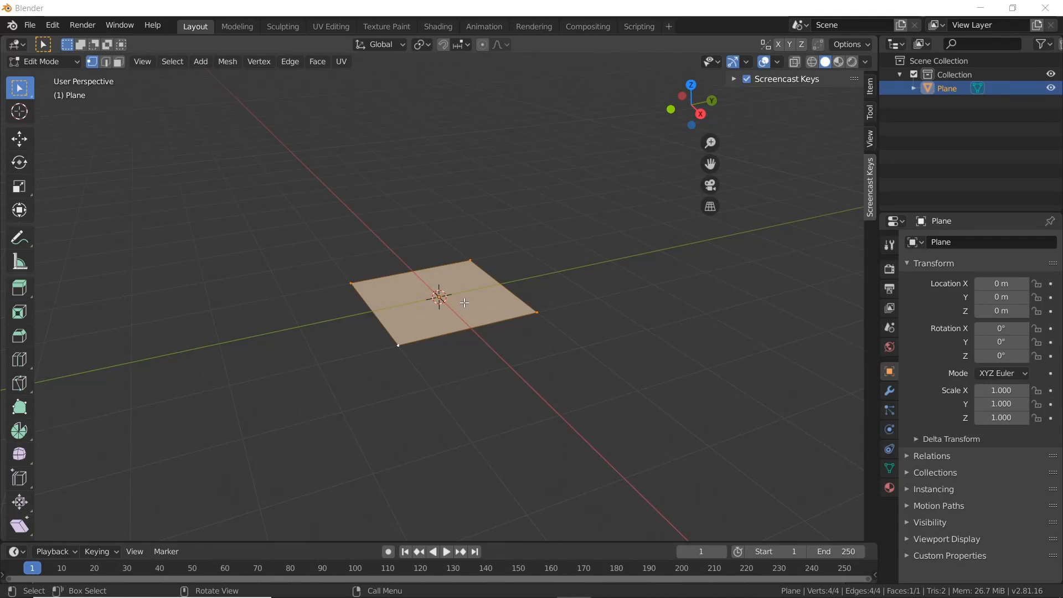
right_click(464, 303)
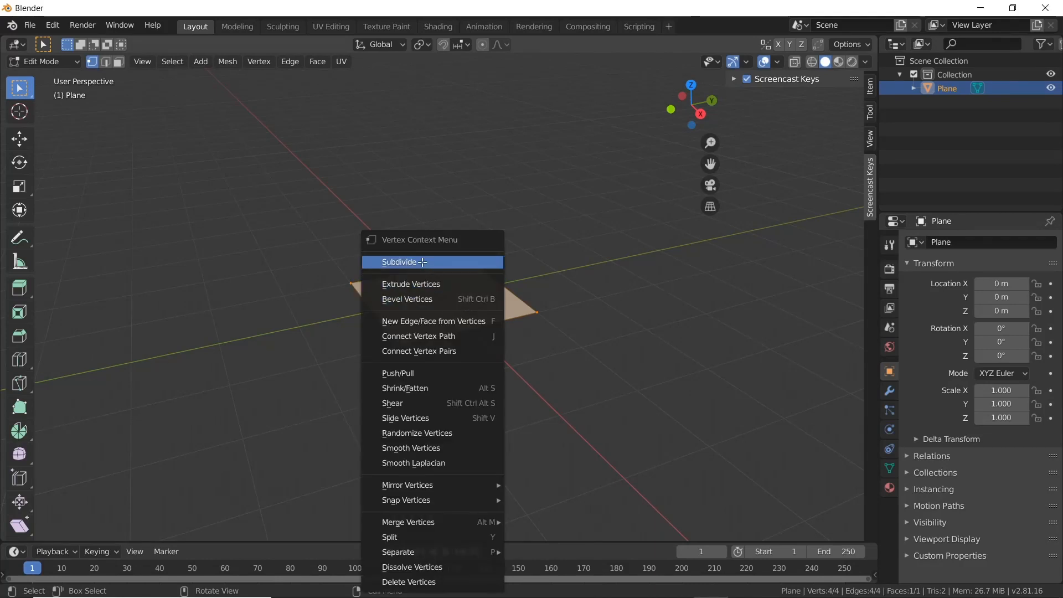
click(422, 262)
click(54, 530)
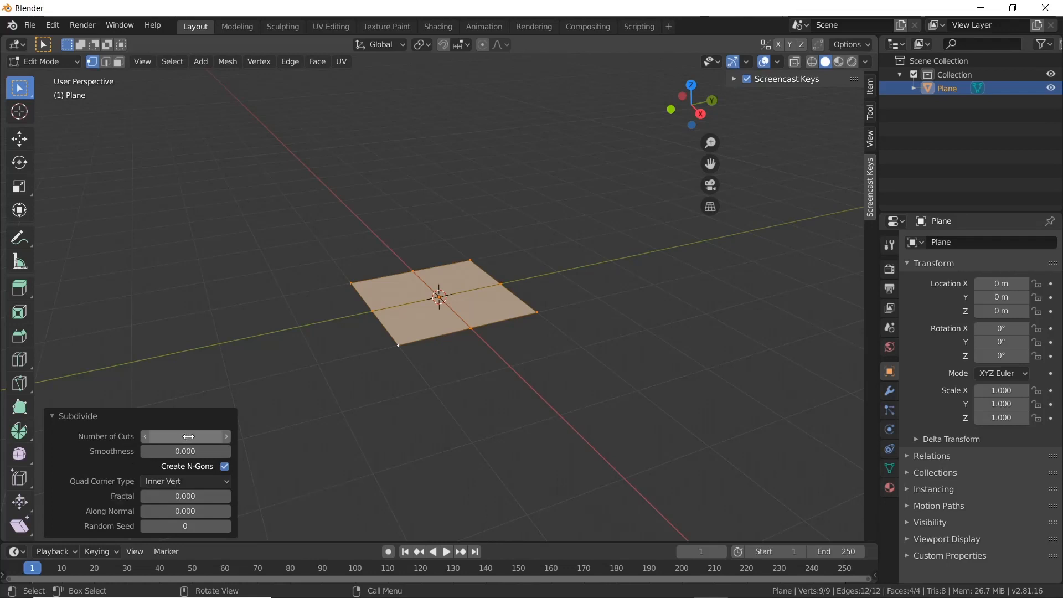
click(189, 437)
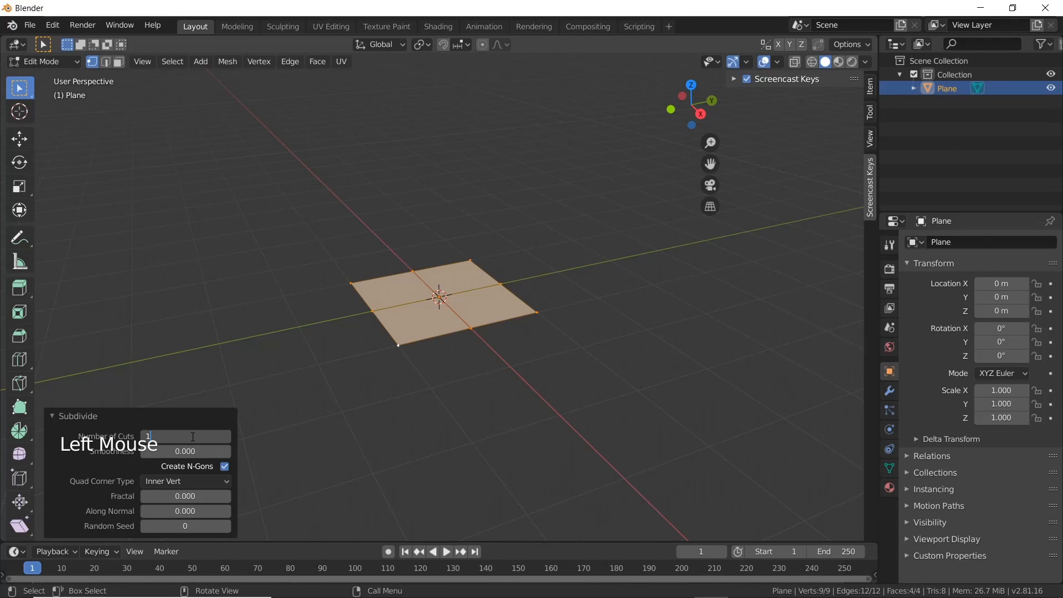
key(BackSpace)
text(70)
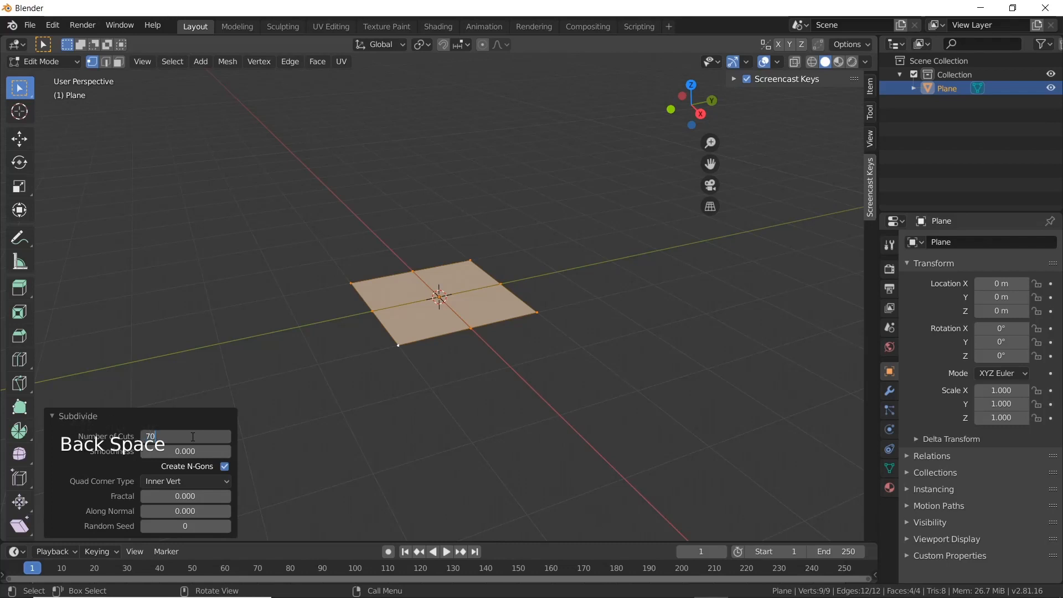
key(Return)
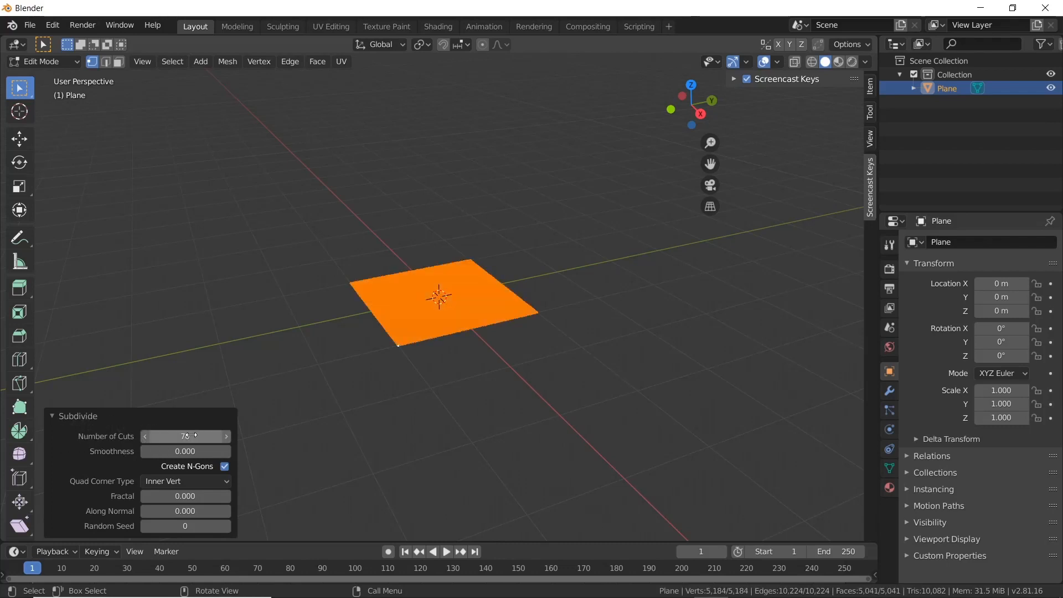
click(56, 423)
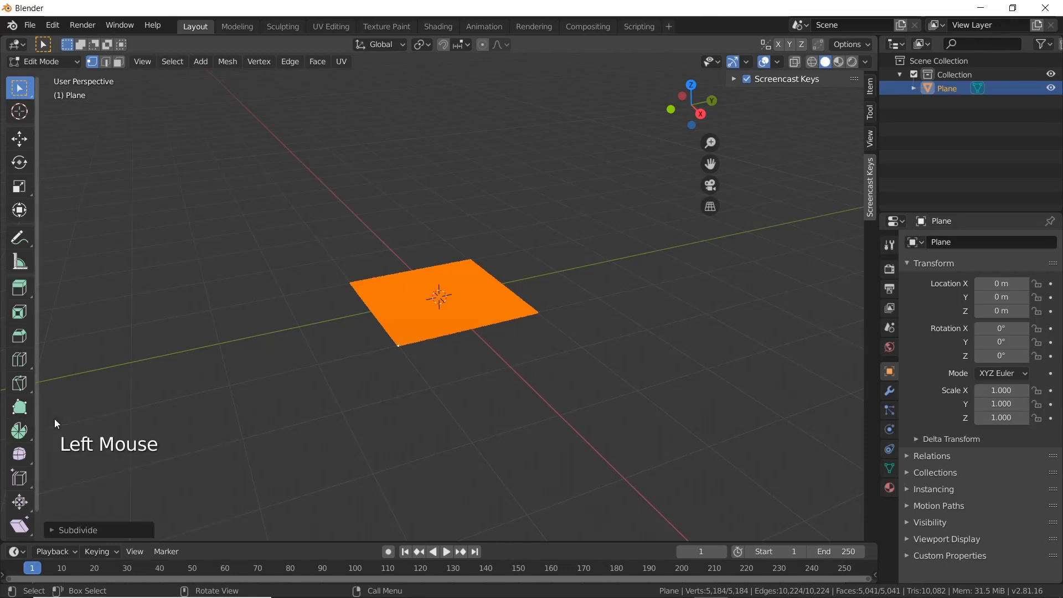
- Subdivide the plane's mesh once more and return to Object Mode
right_click(457, 313)
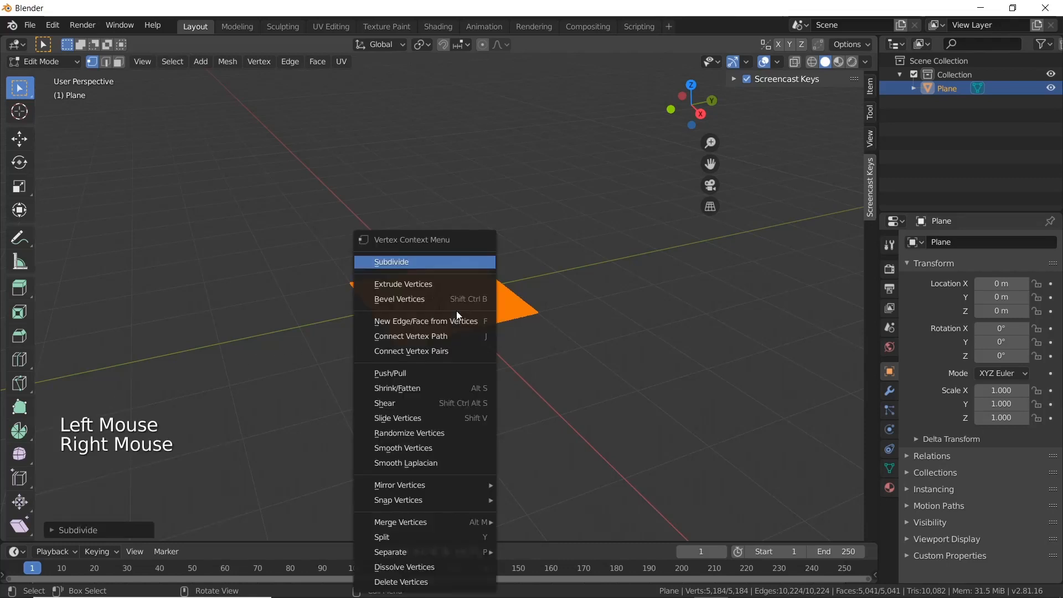
click(406, 264)
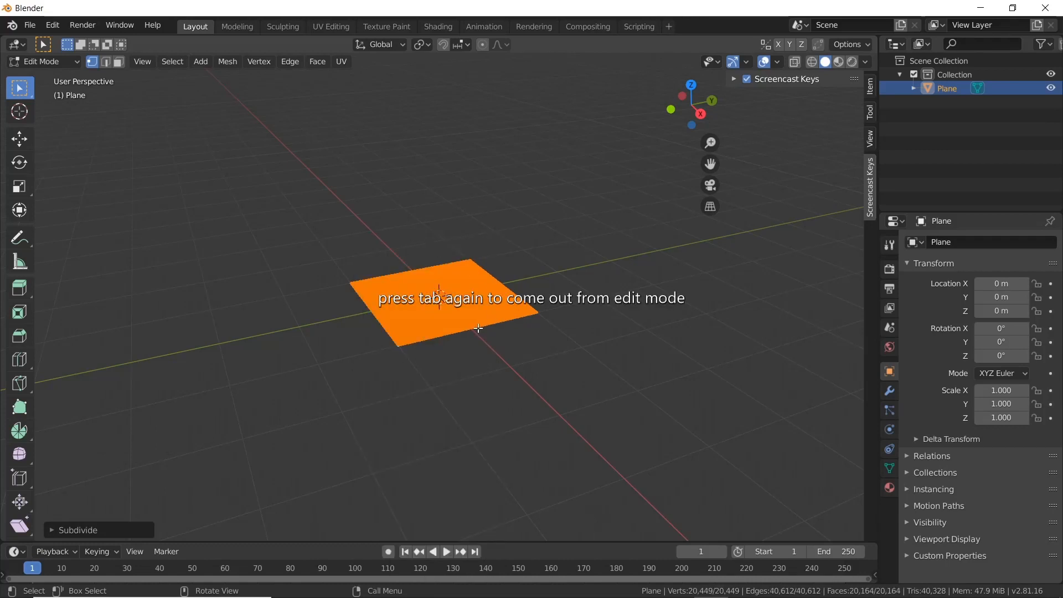
scroll(478, 328, up, 3)
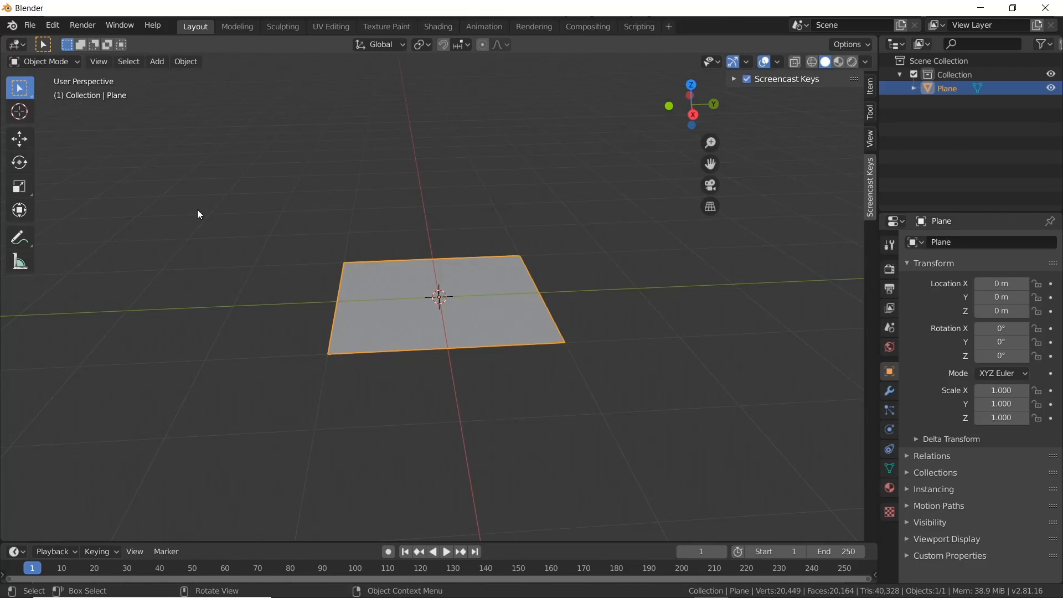
- Add a second plane and raise it about 1.39 m along Z above the subdivided plane
click(156, 61)
mouse_move(174, 79)
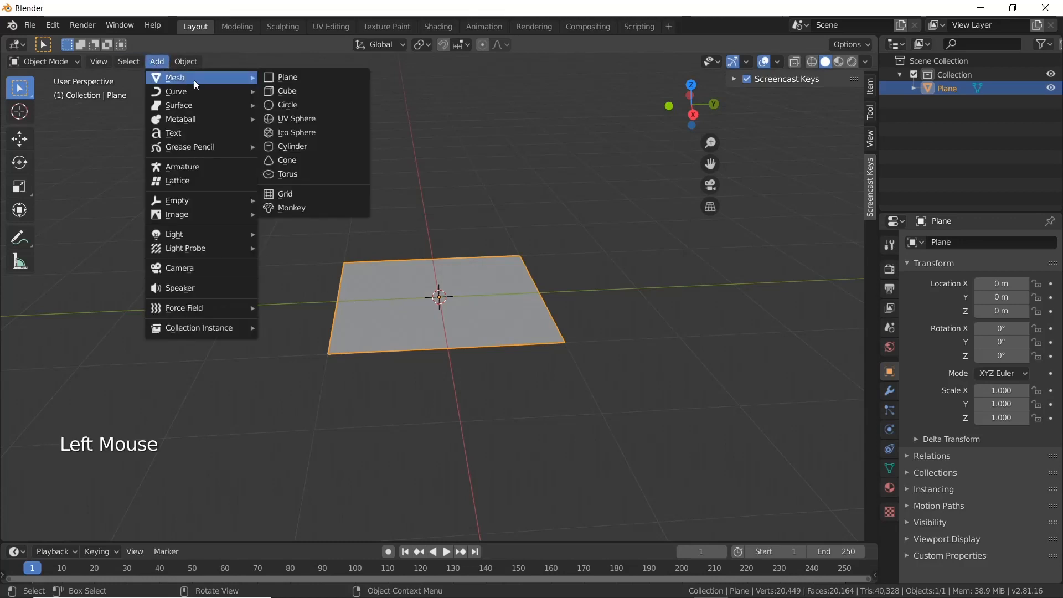
click(269, 77)
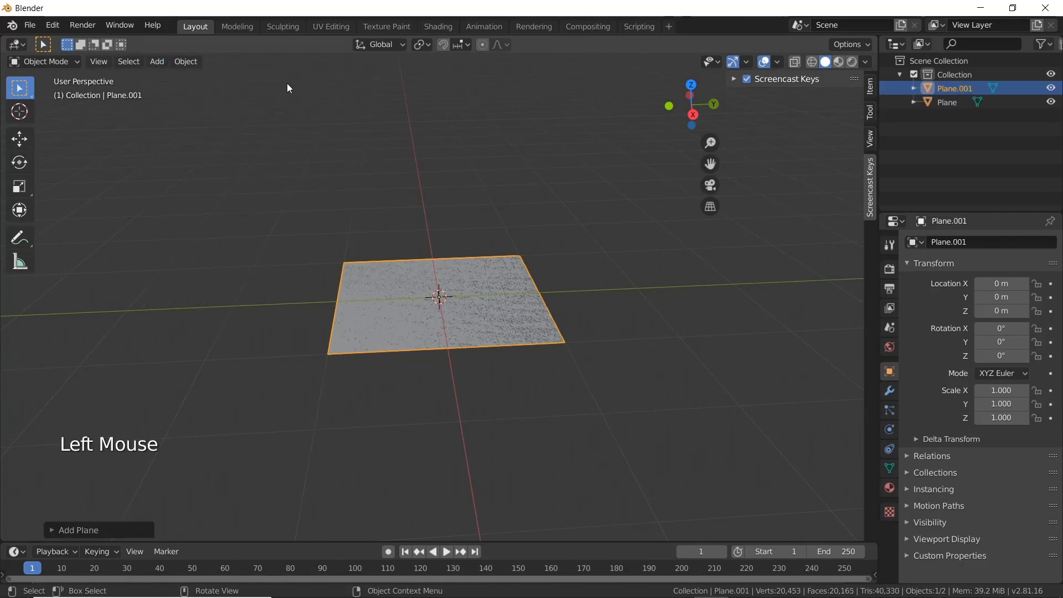
click(19, 138)
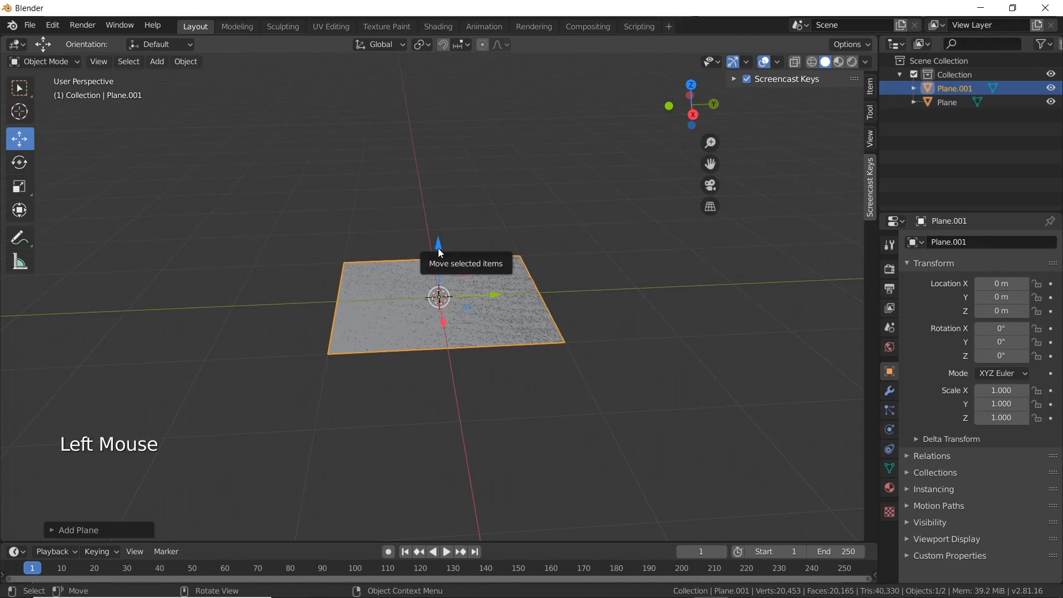
drag(440, 252, 457, 108)
scroll(471, 184, down, 3)
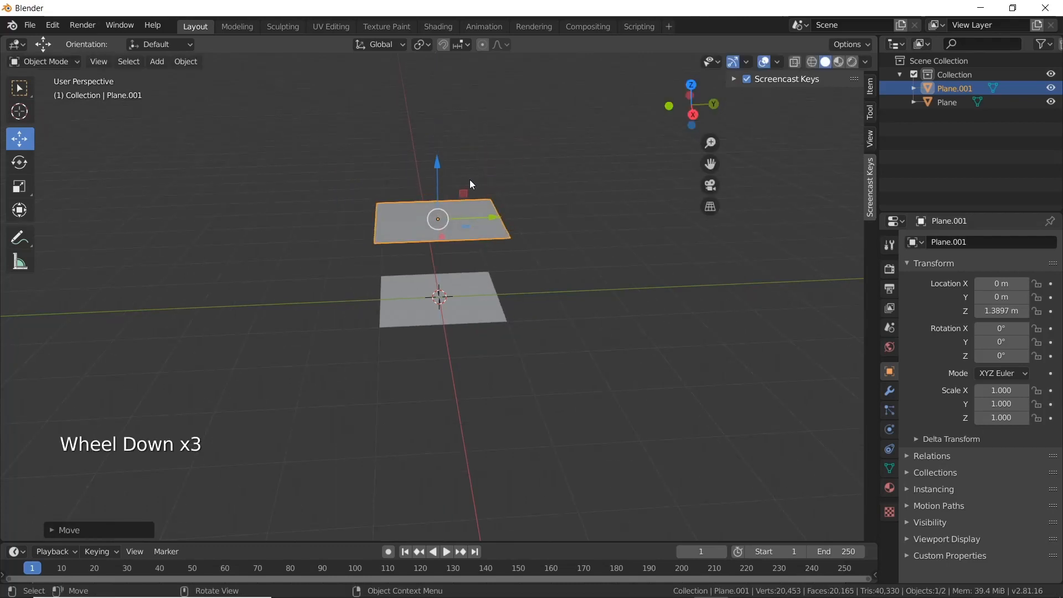
- Scale the upper plane down to about 0.51 in X and 0.36 in Y
click(19, 116)
click(19, 139)
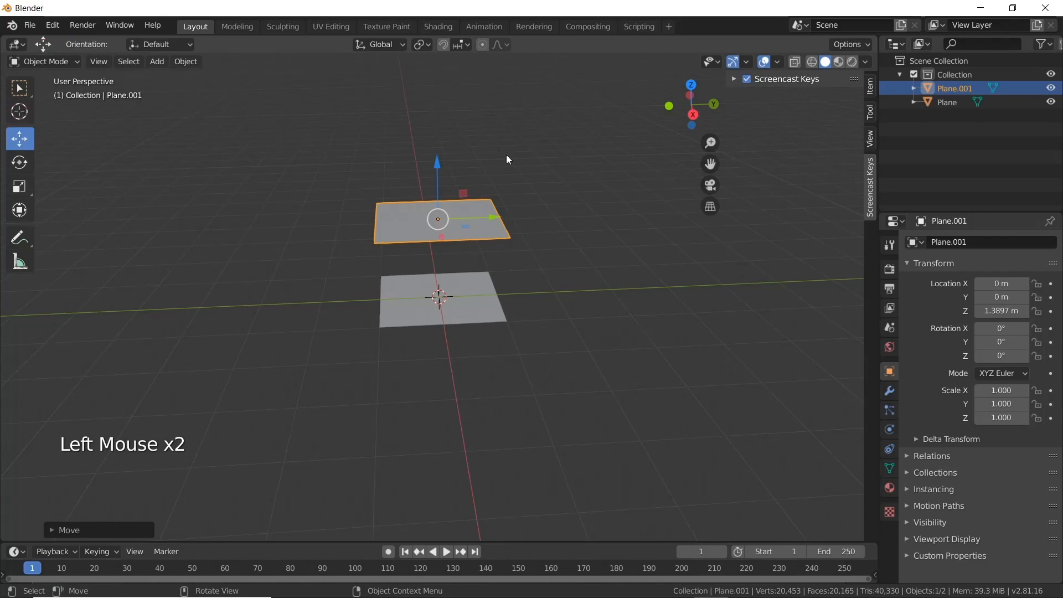
click(20, 186)
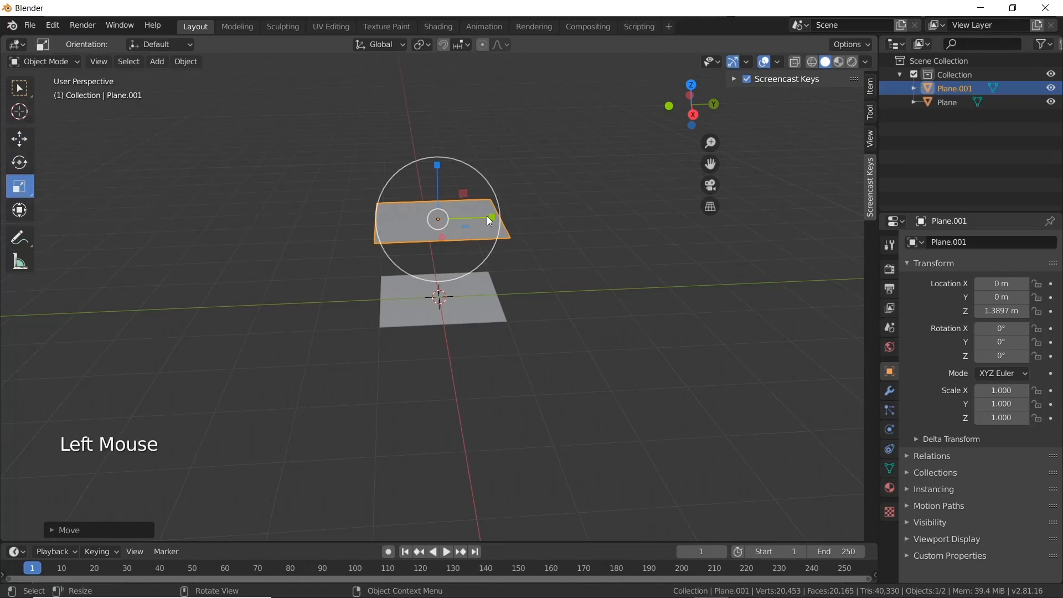
drag(489, 220, 487, 246)
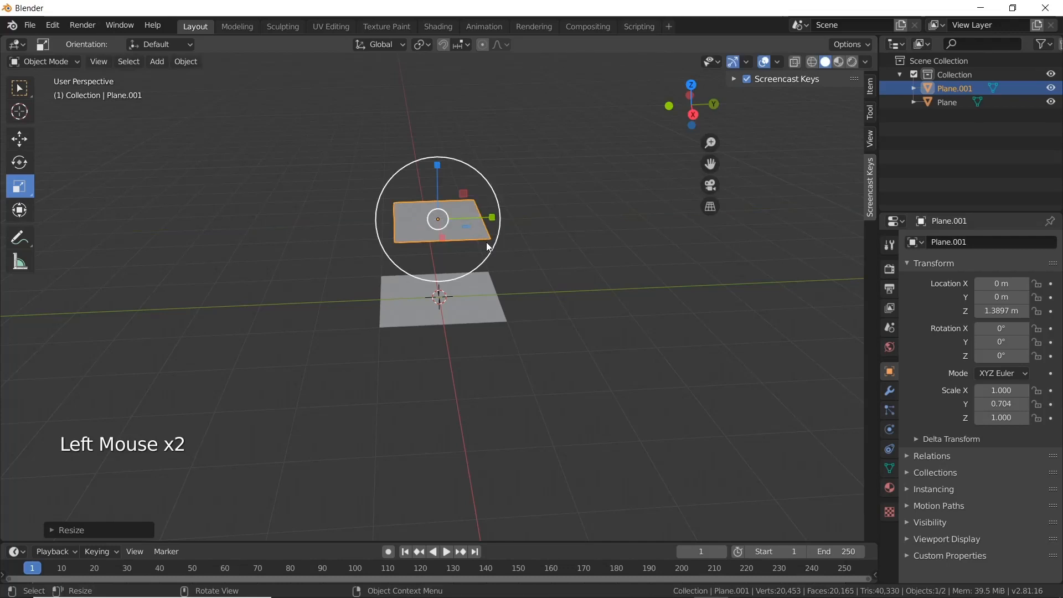
scroll(514, 258, up, 2)
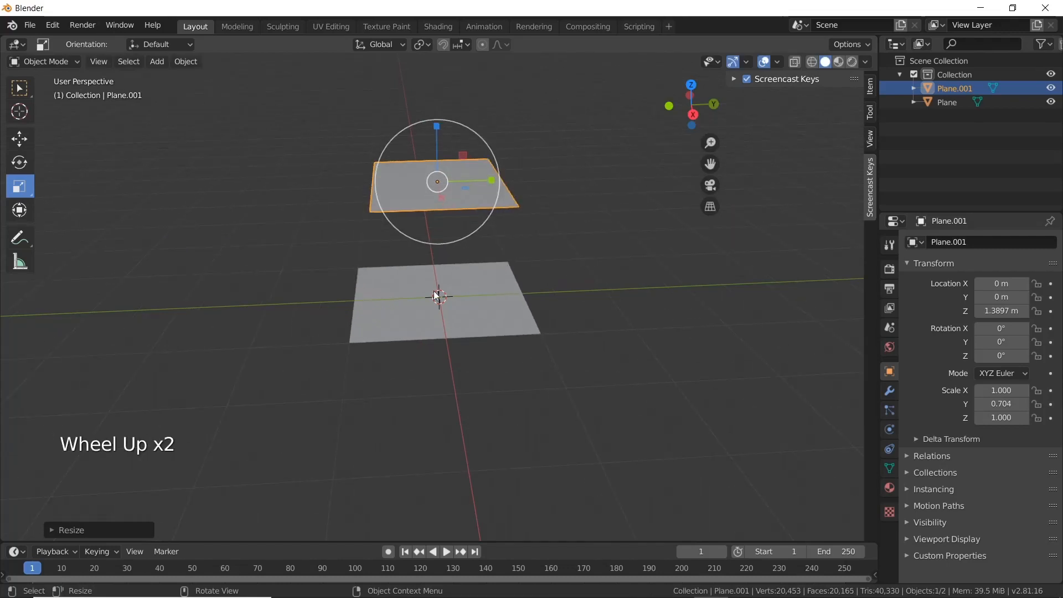
middle_drag(434, 294, 355, 294)
drag(412, 235, 445, 214)
middle_drag(445, 214, 482, 216)
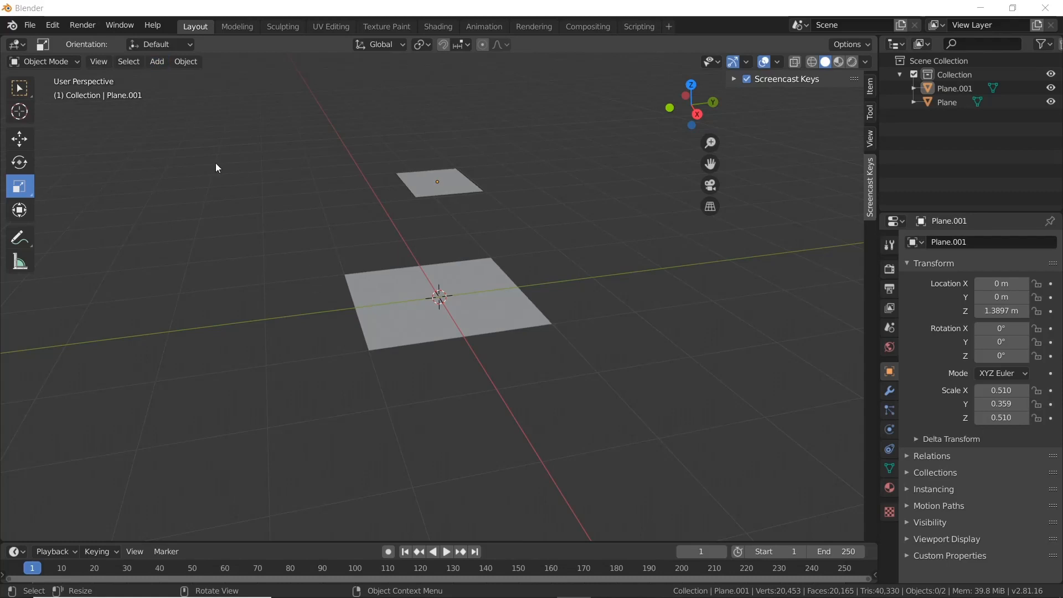
- Add a UV sphere and scale it down uniformly to about 0.147
click(161, 63)
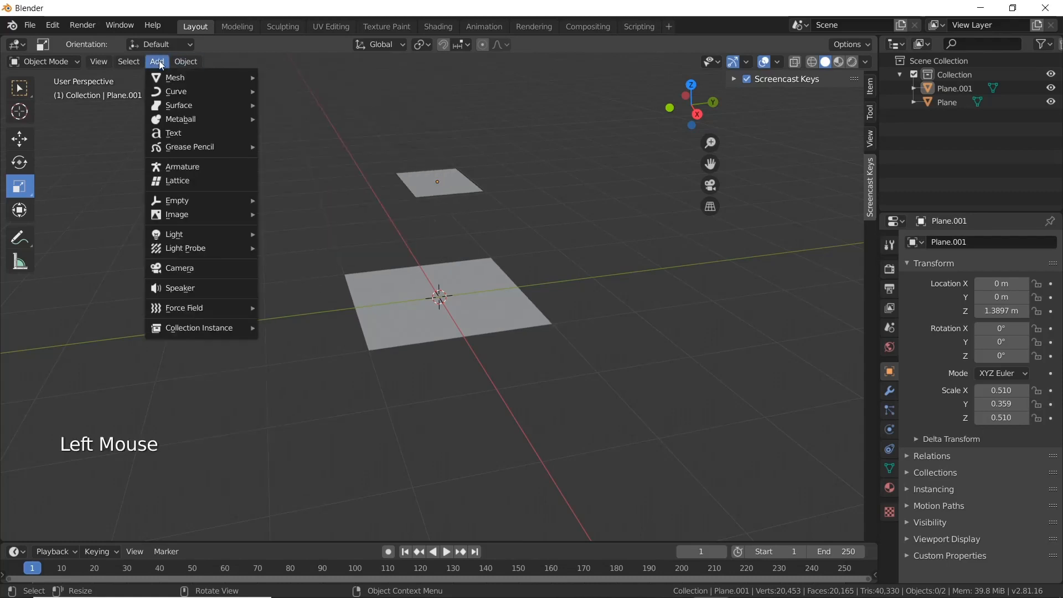
mouse_move(182, 77)
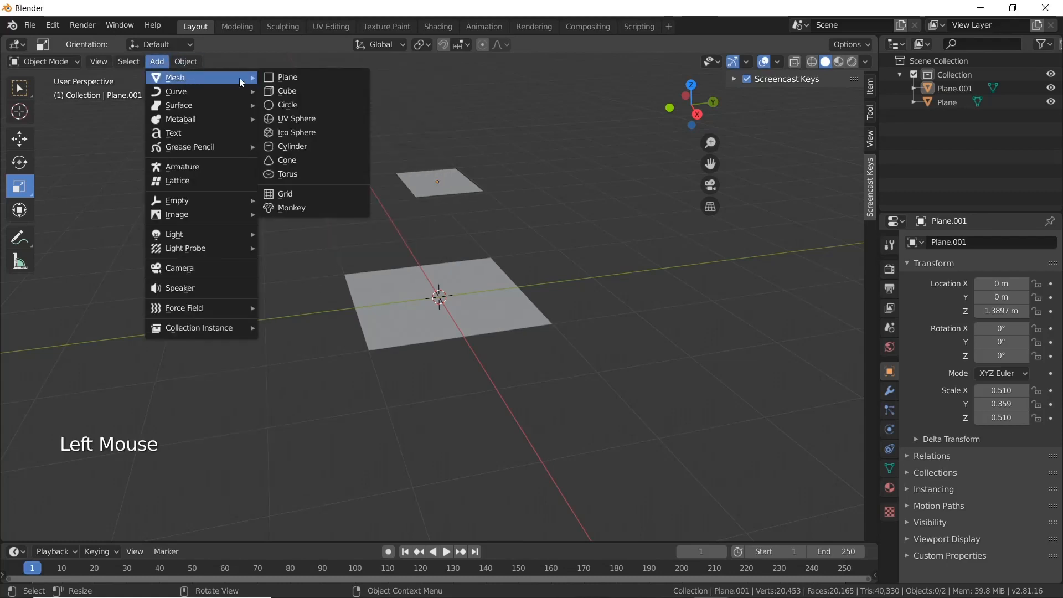
click(304, 122)
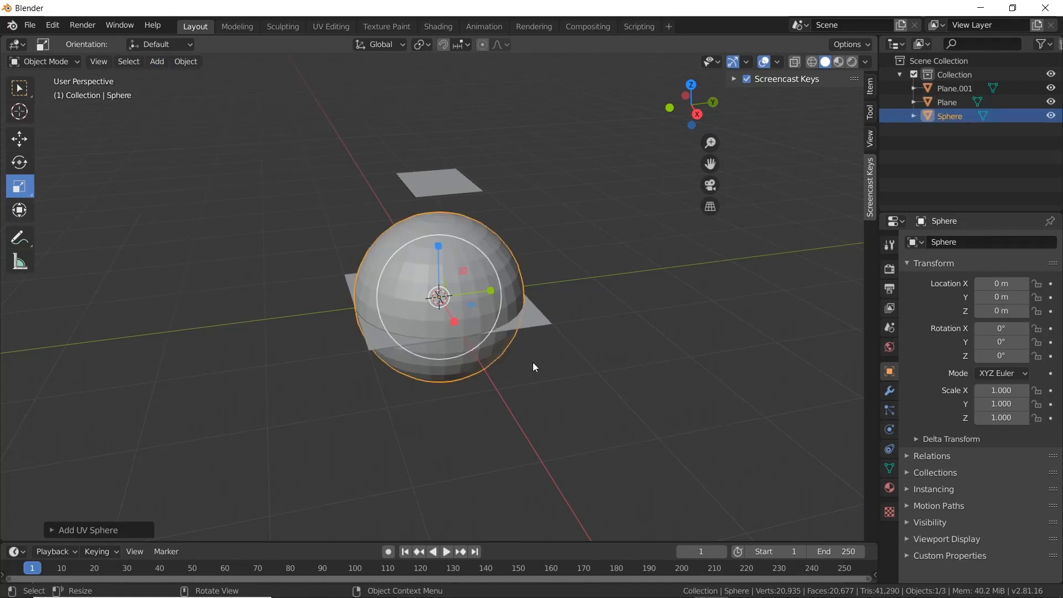
drag(534, 367, 451, 313)
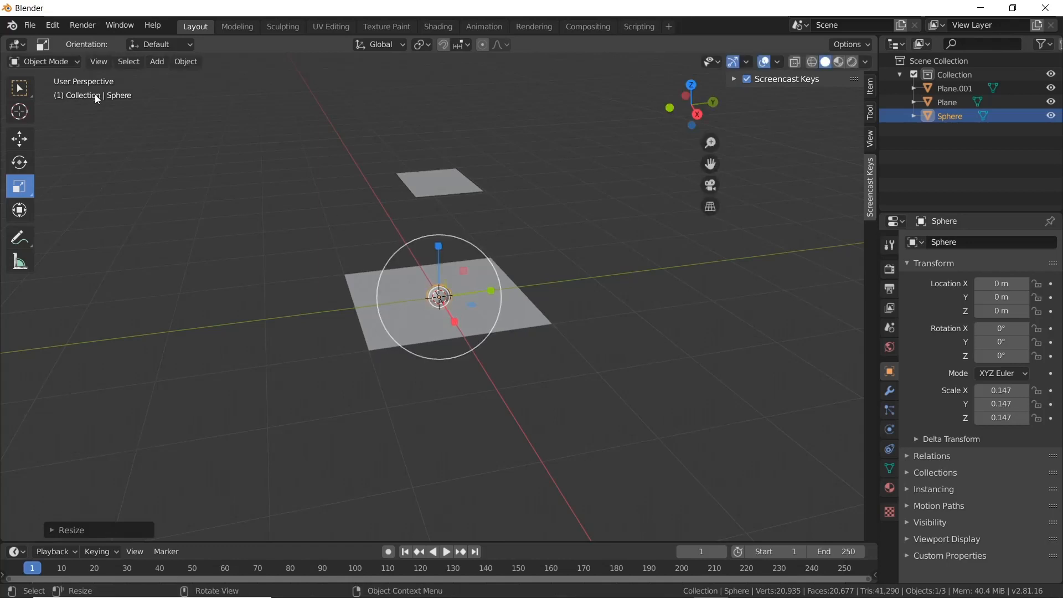
- Move the sphere beside the planes to about -1.40 m in Y and 0.85 m in Z
click(20, 140)
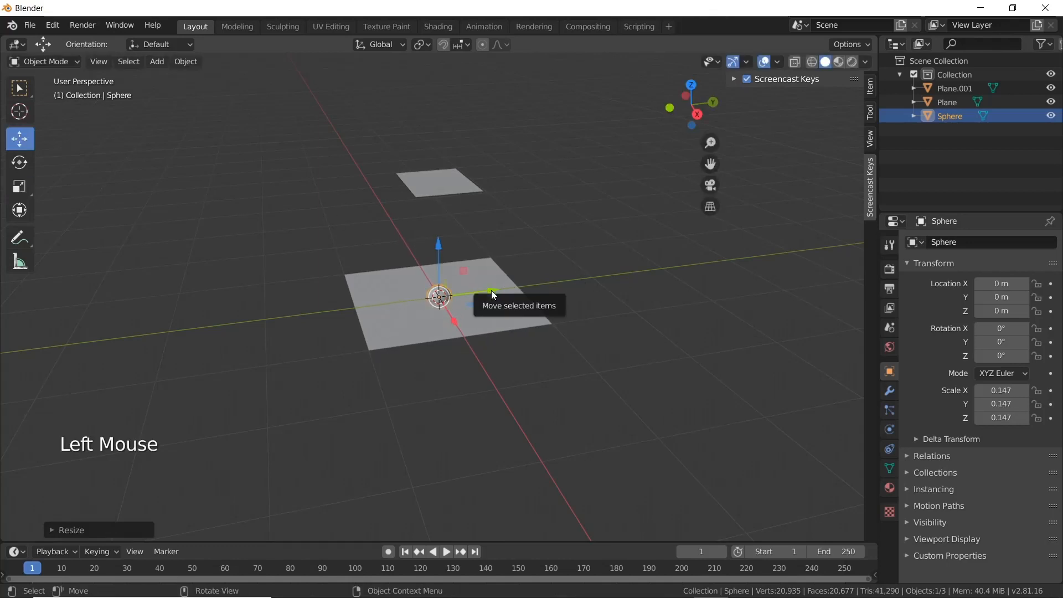
drag(490, 292, 368, 299)
drag(315, 272, 309, 199)
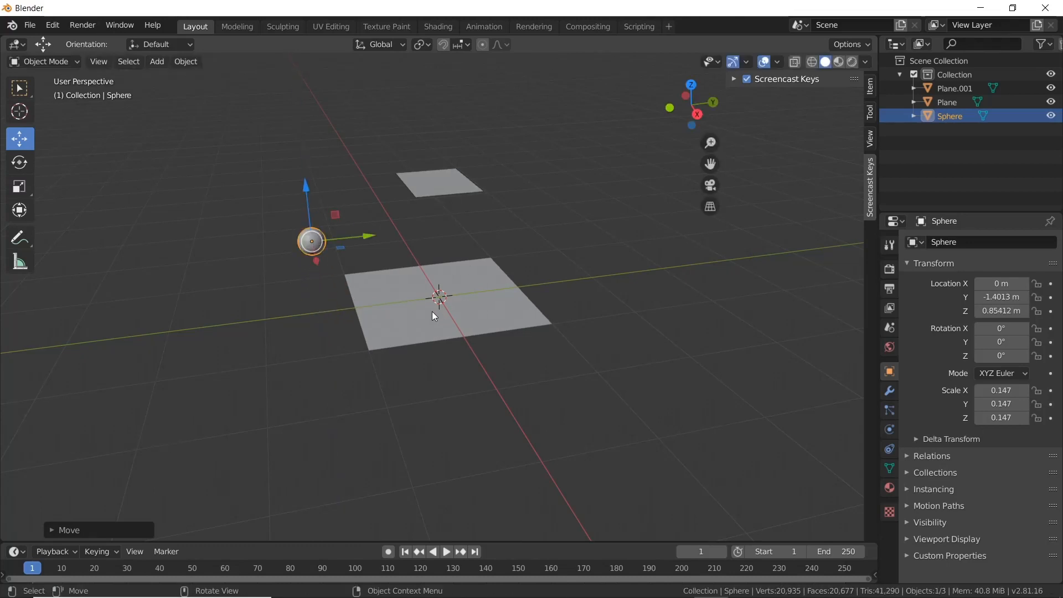
- Add an emitter particle system to the small upper plane
click(438, 176)
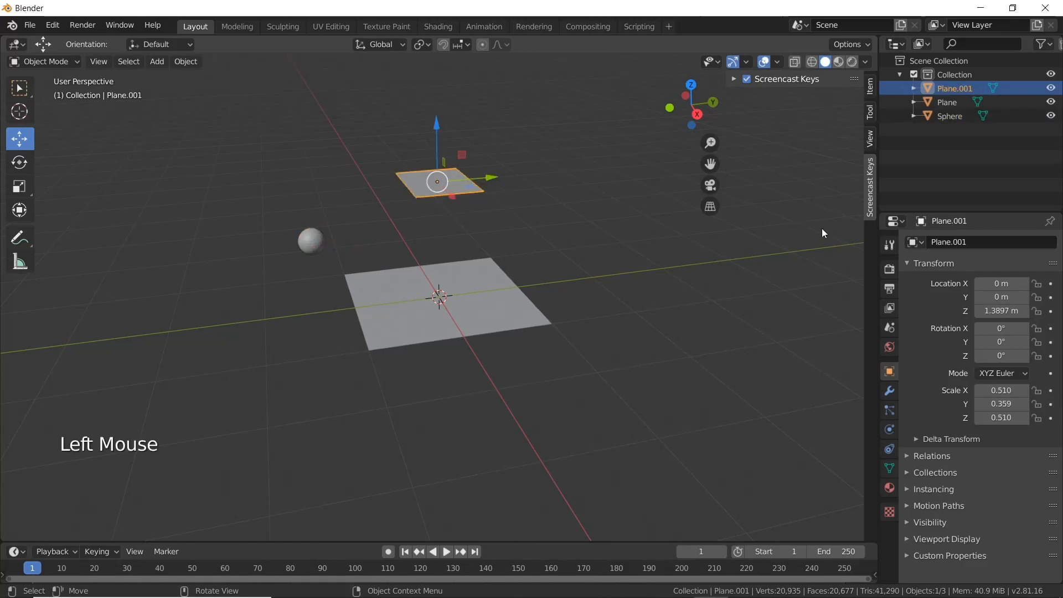
click(887, 409)
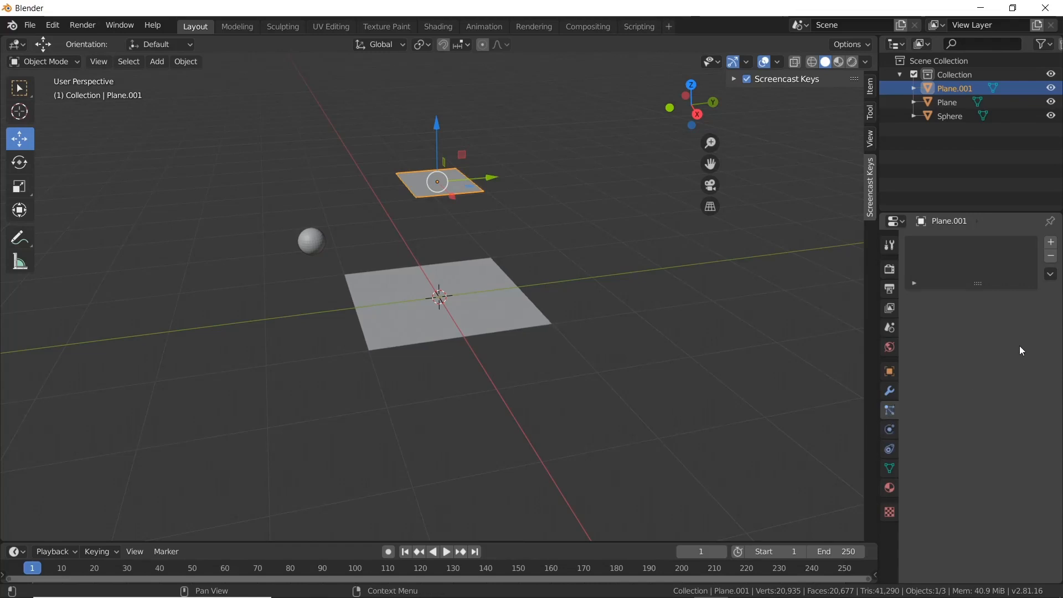
click(1050, 242)
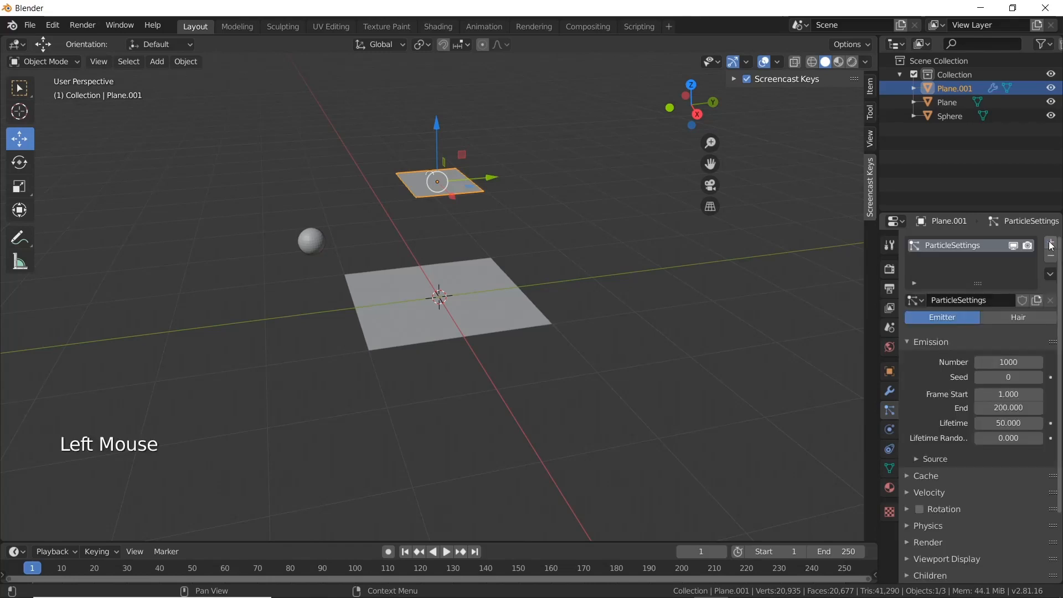
- Render the upper plane's particles as Object, with the small sphere as the instance object
scroll(906, 475, down, 3)
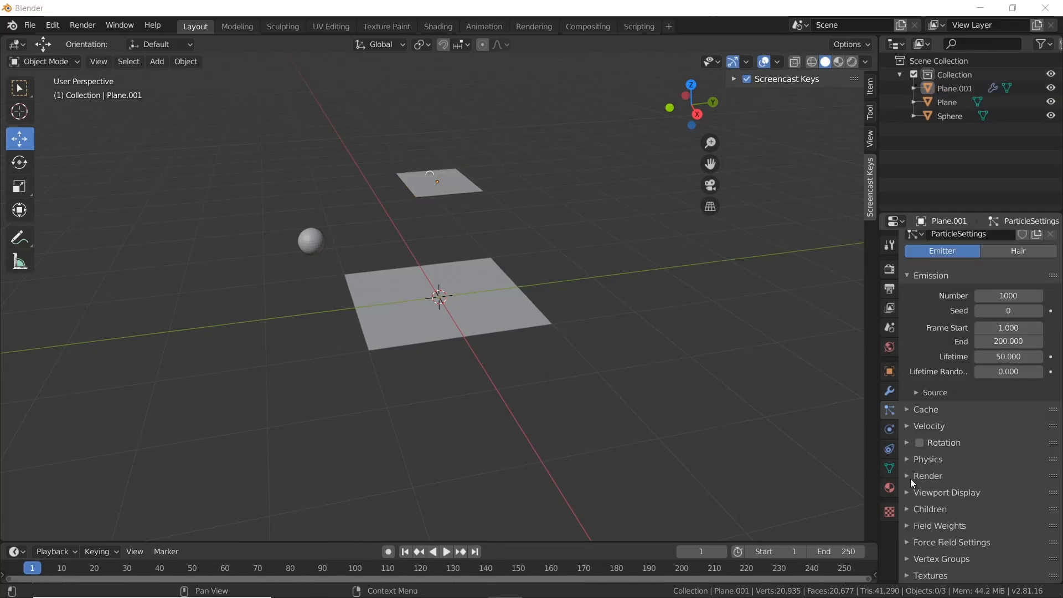
click(907, 479)
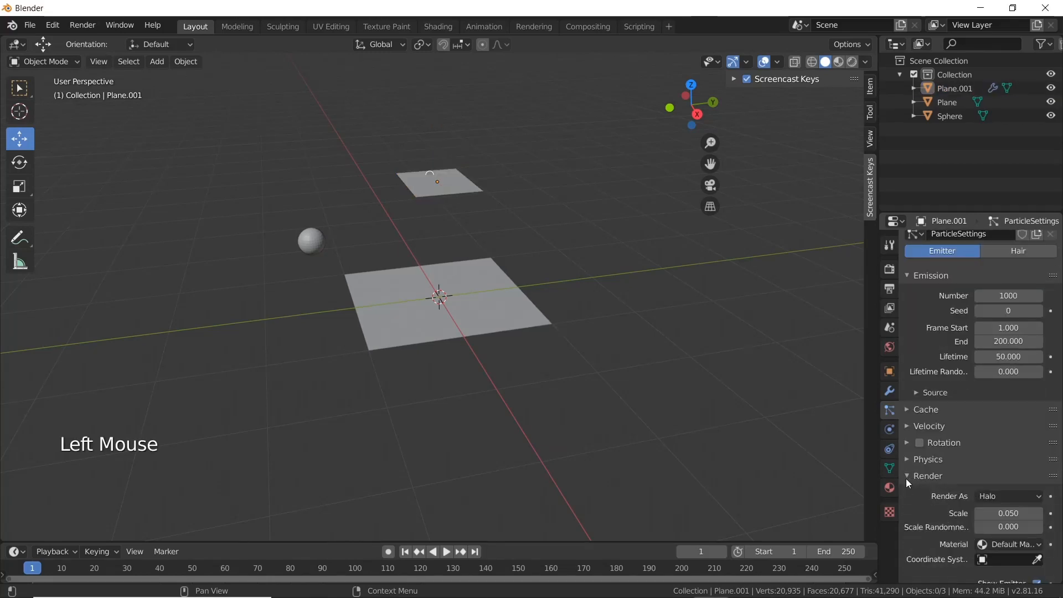
click(1000, 495)
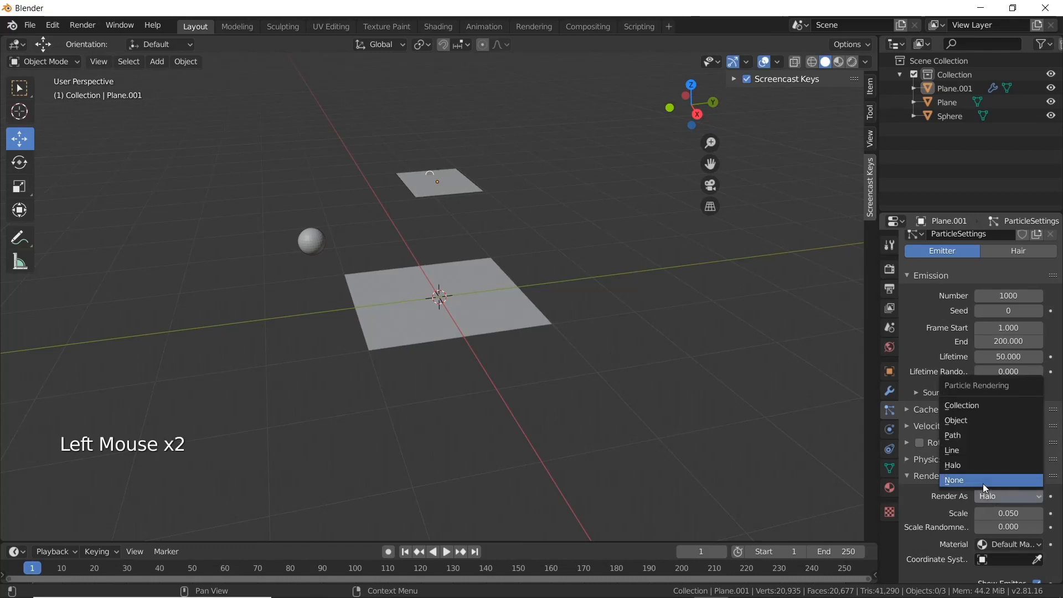
click(954, 425)
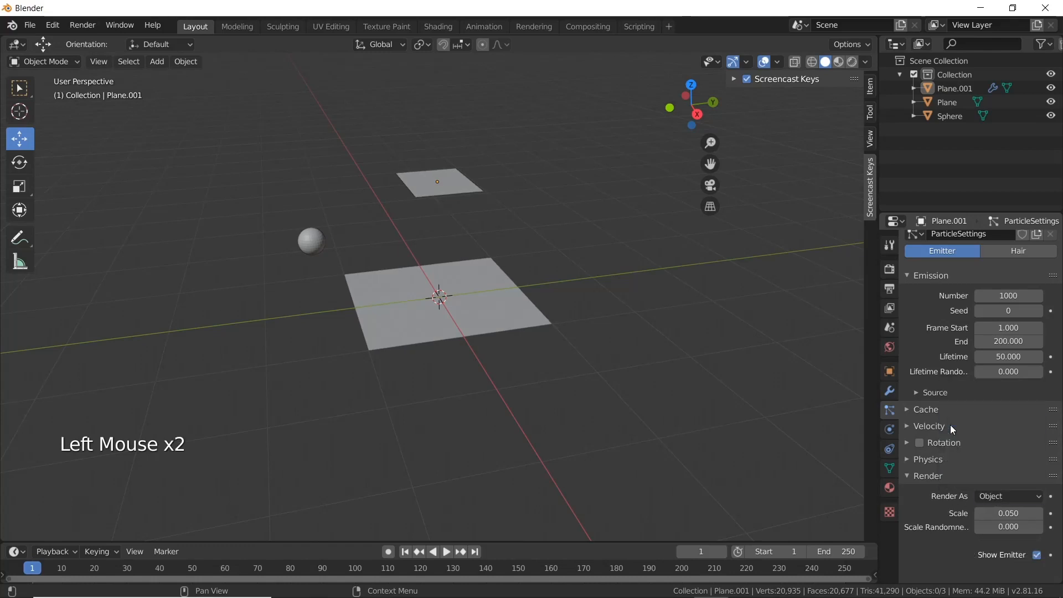
scroll(963, 443, down, 2)
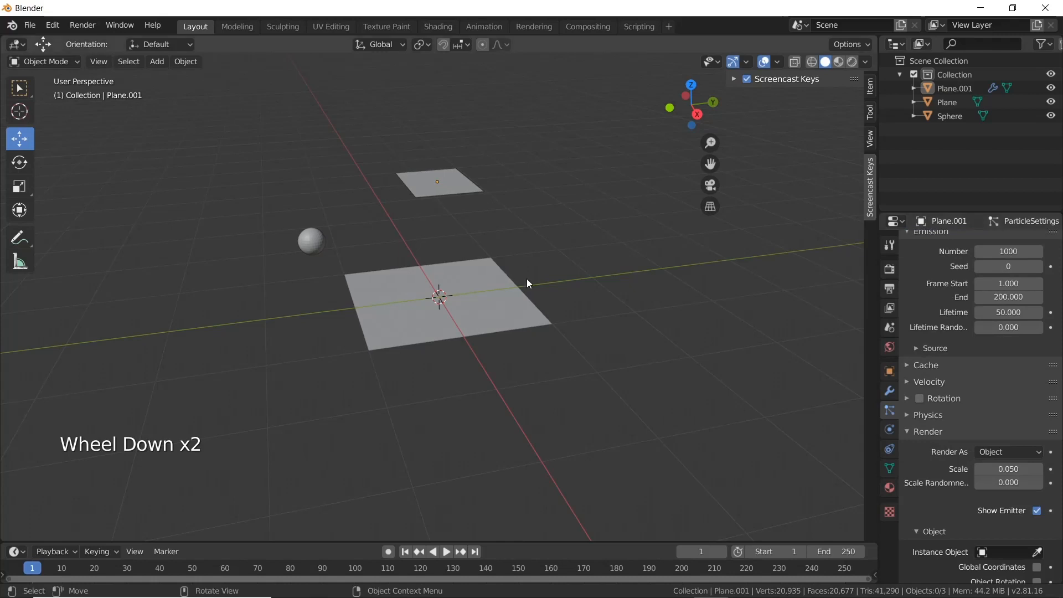
scroll(979, 536, down, 2)
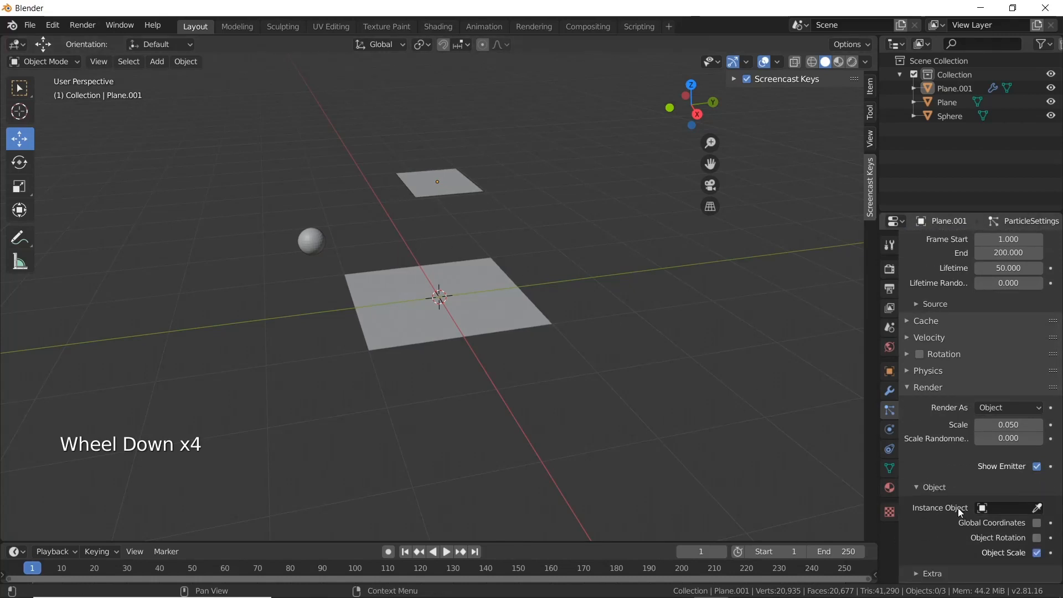
click(1038, 508)
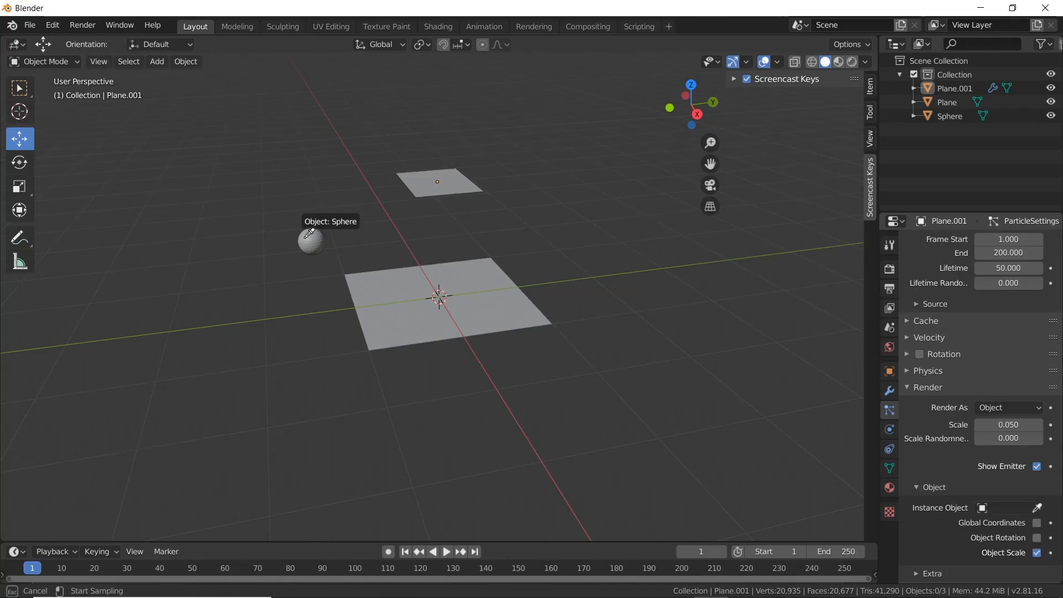
click(308, 239)
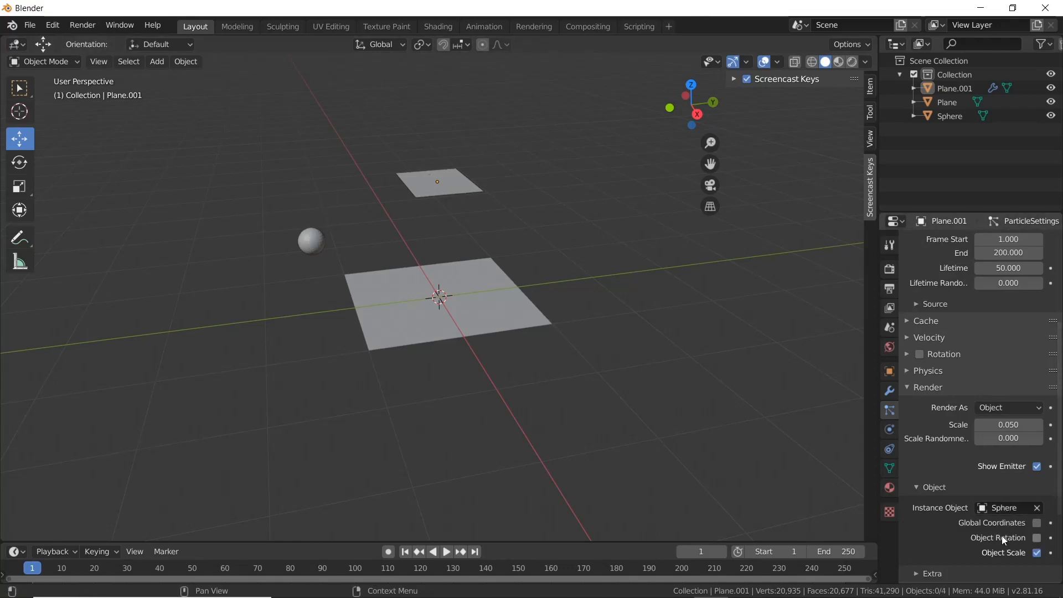
scroll(1028, 536, down, 1)
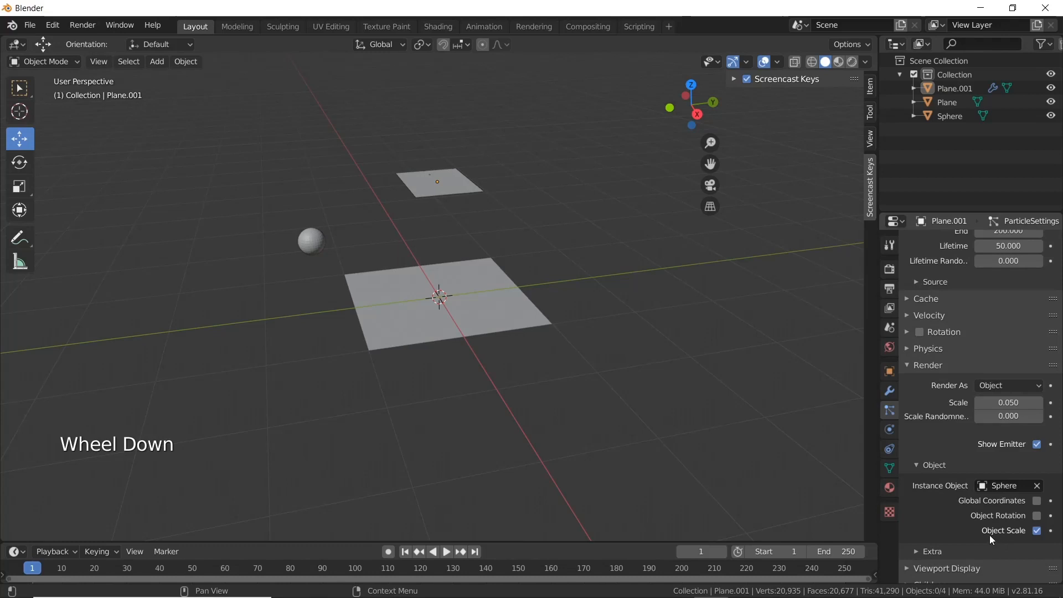
- Play the upper plane's particle animation briefly and set the particle render scale to 0.150
click(430, 183)
key(space)
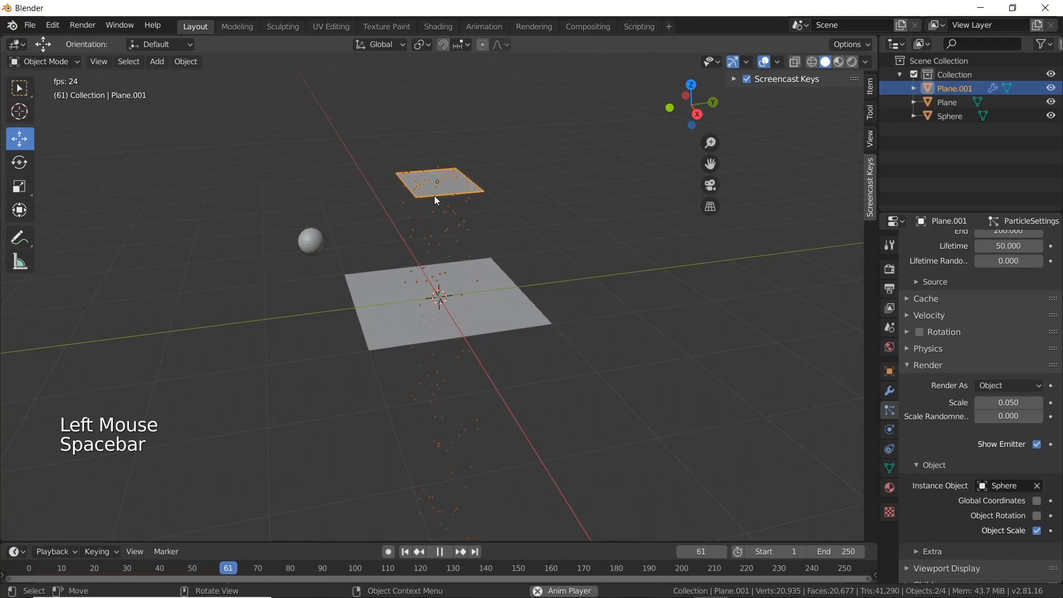
key(space)
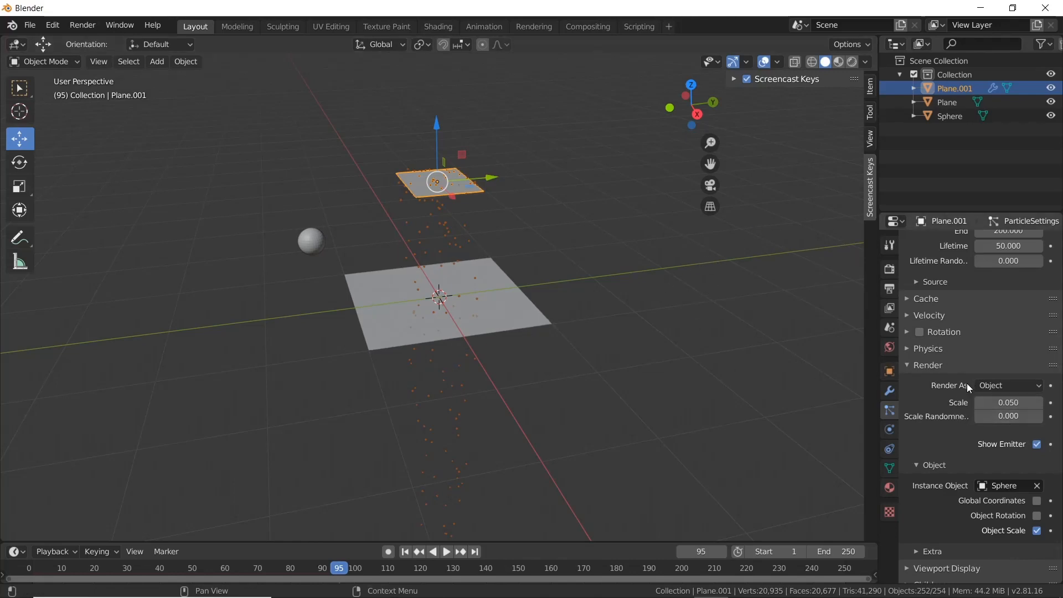
scroll(966, 383, down, 1)
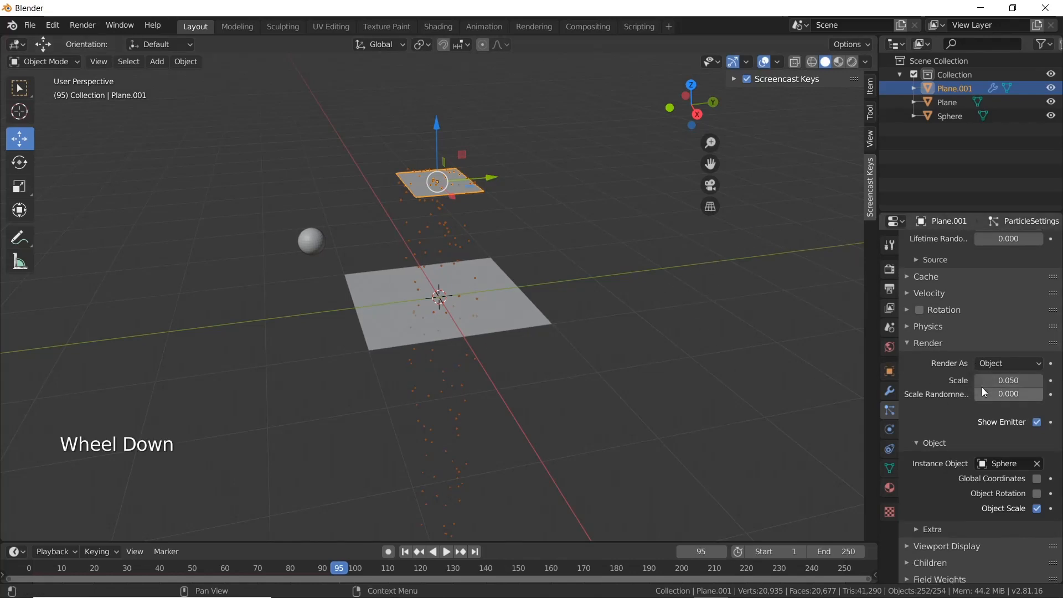
click(1014, 382)
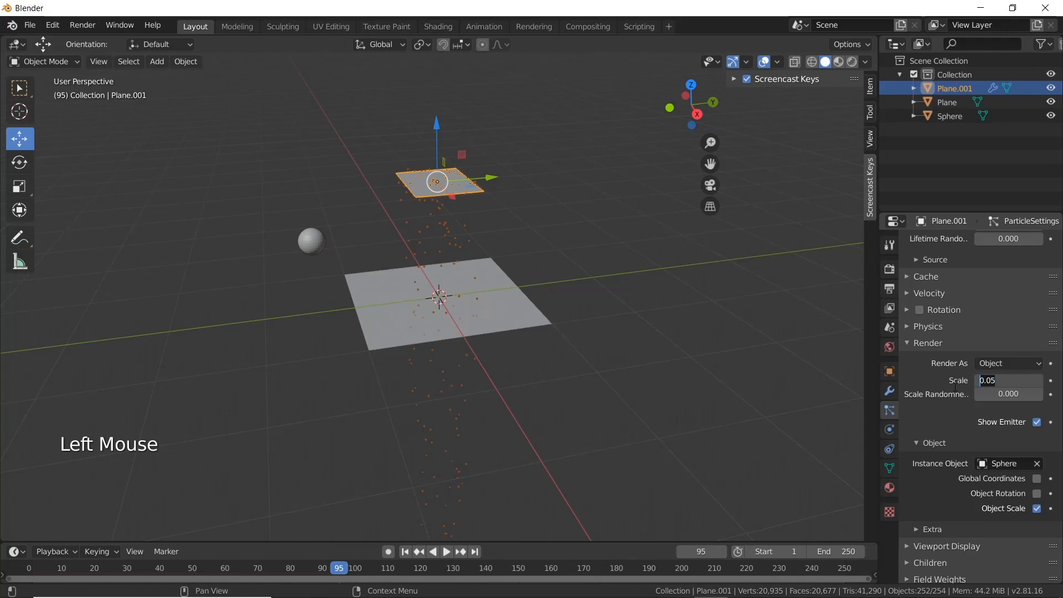
text(0)
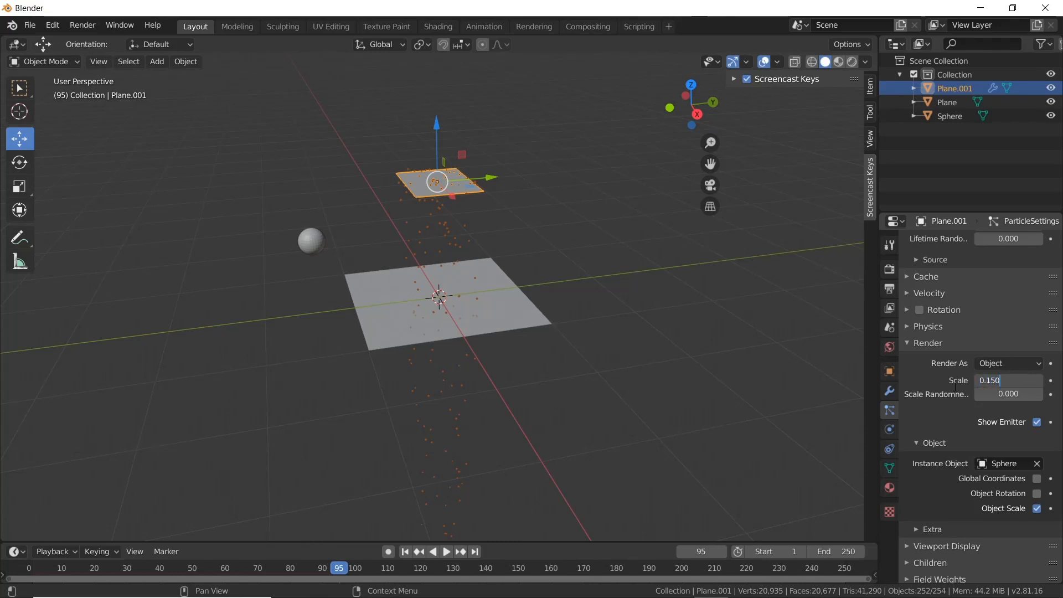
key(Return)
- Set the particle emission number to 20 and play the animation to check the falling spheres
scroll(974, 271, up, 5)
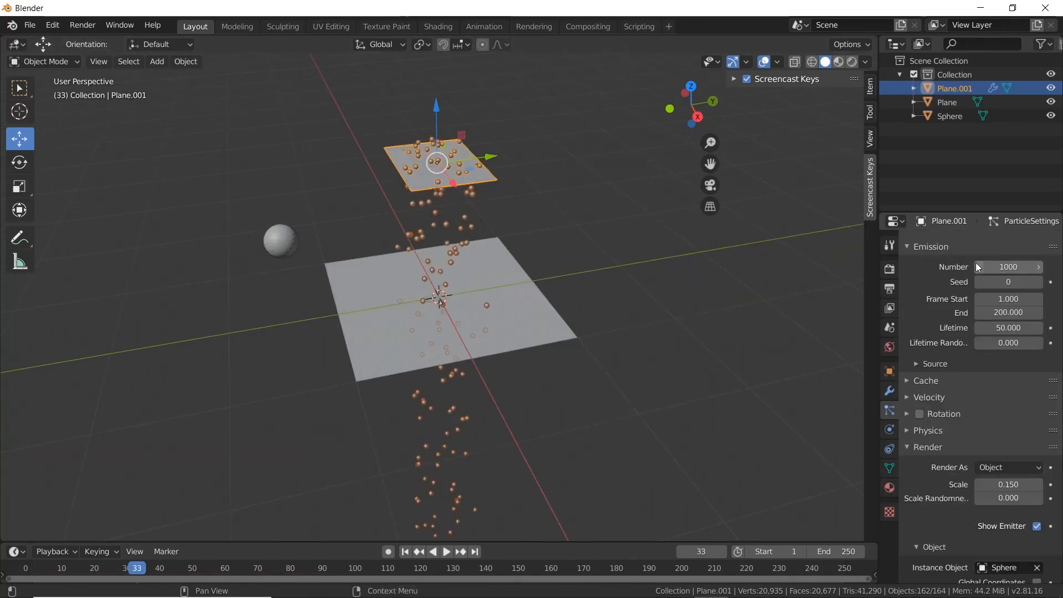
click(1018, 267)
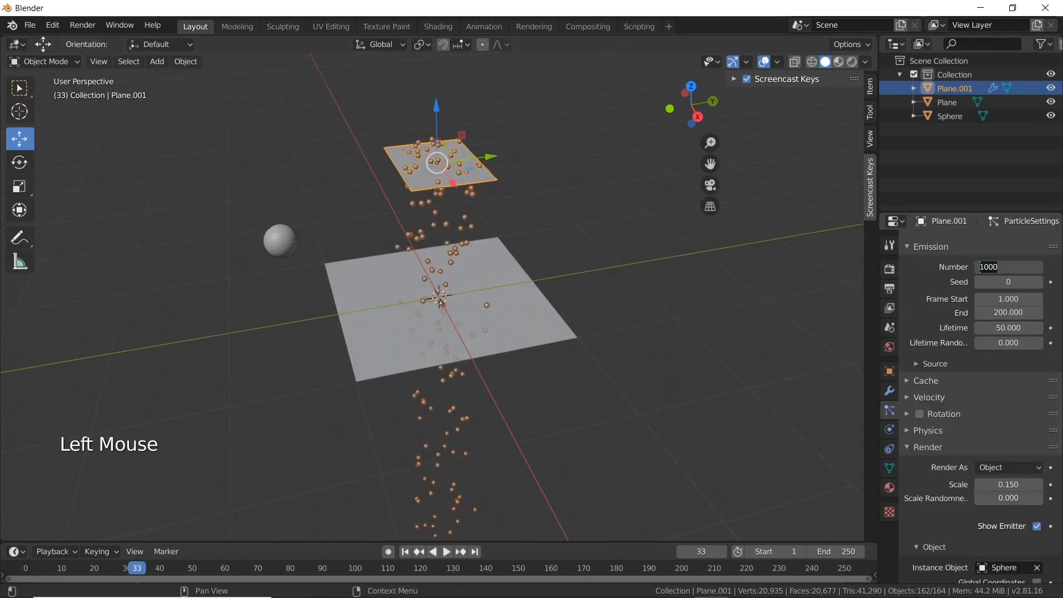
text(20)
key(Return)
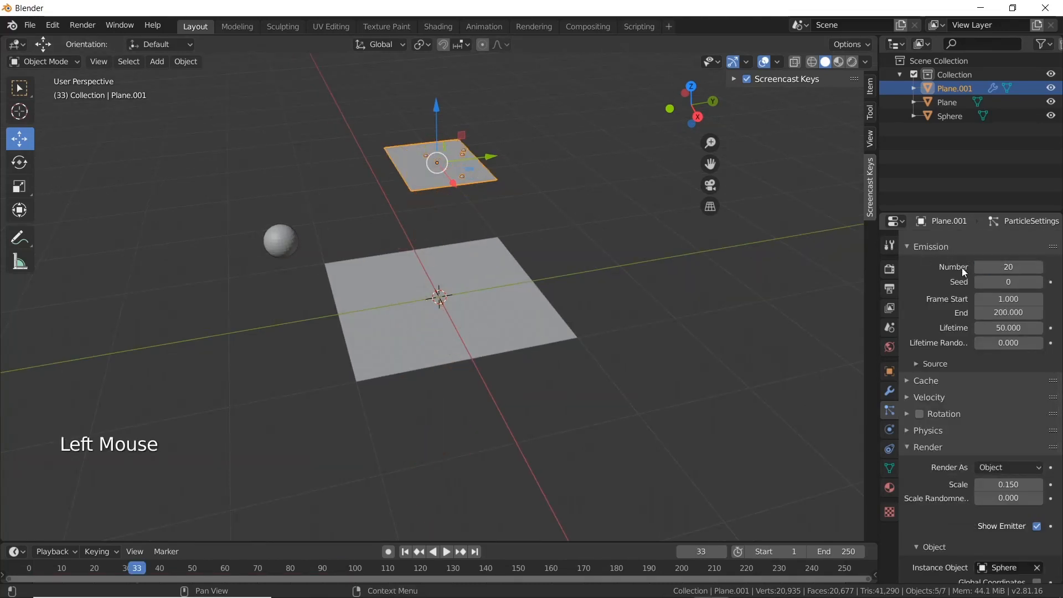
key(space)
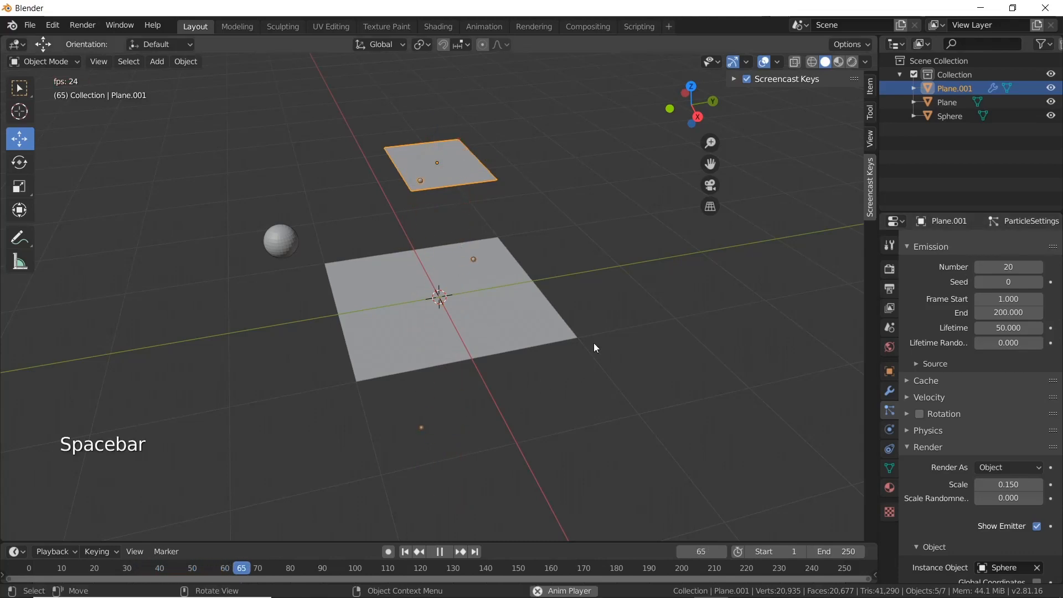
click(611, 357)
key(space)
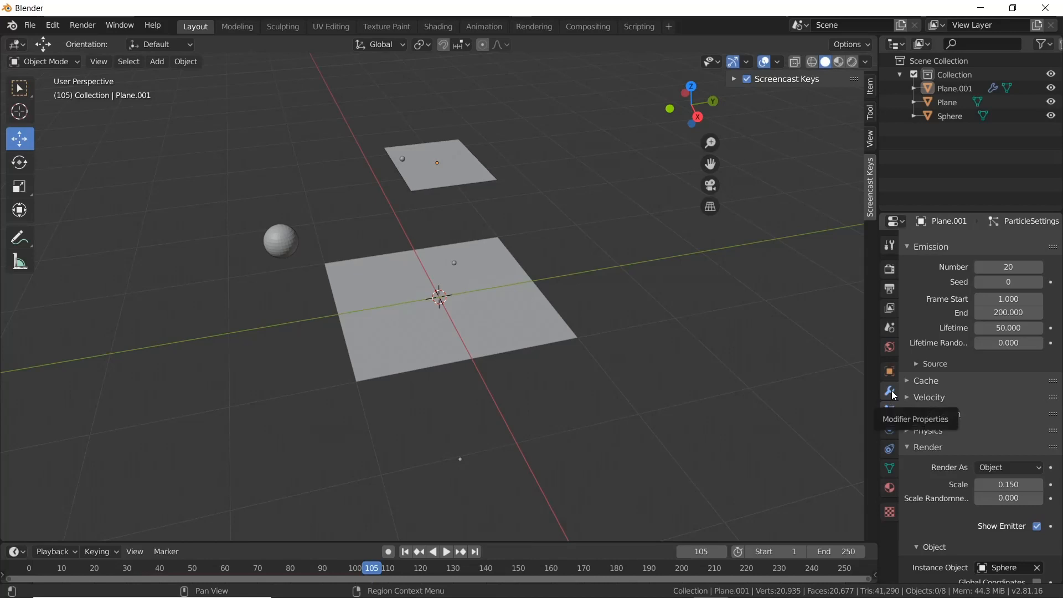
- Enable Dynamic Paint physics on the upper plane, set its type to Brush and add the brush
click(888, 433)
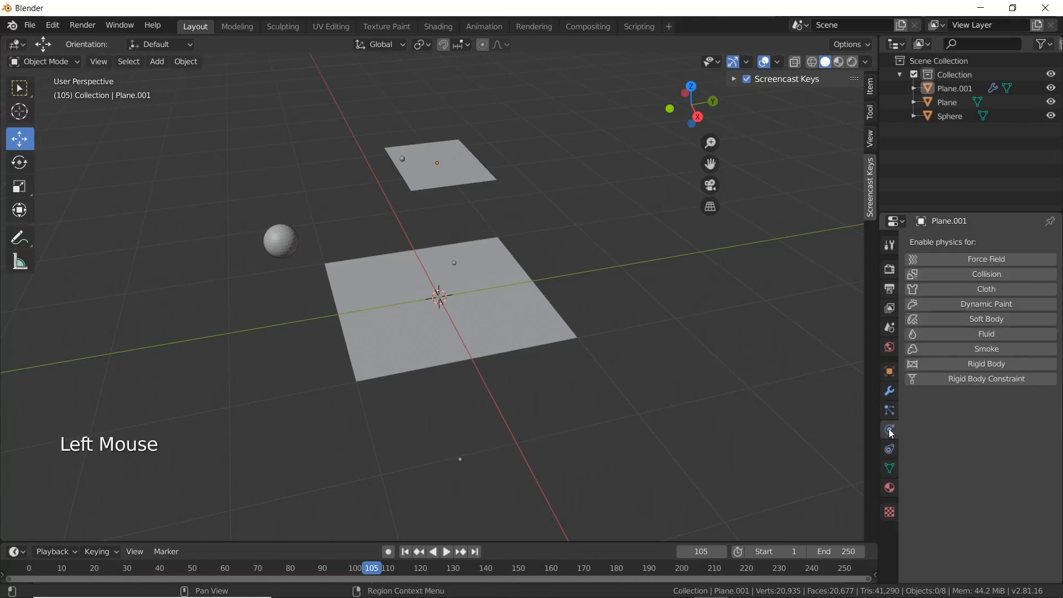
click(953, 308)
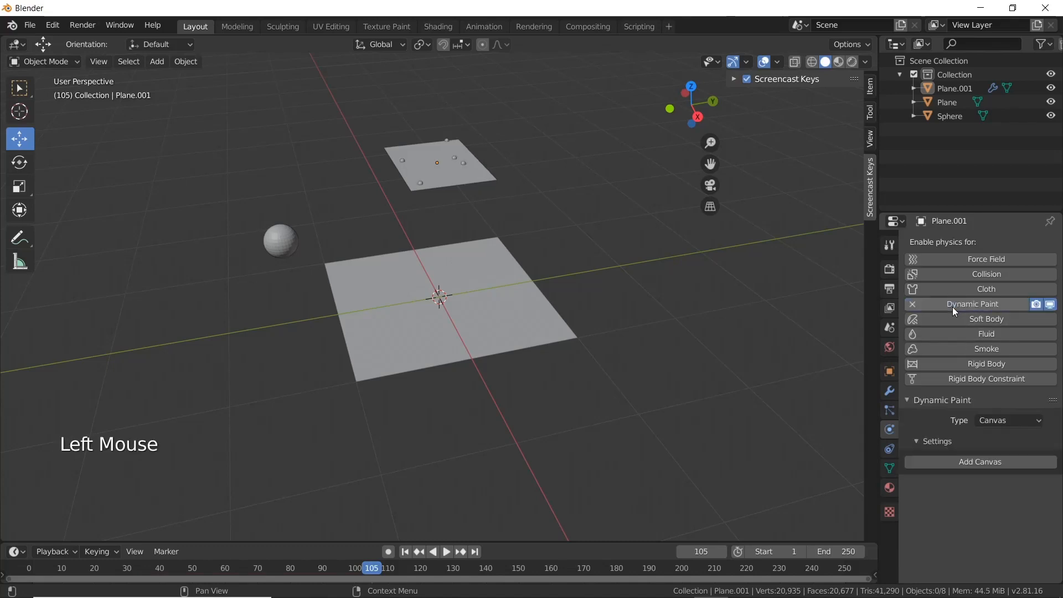
click(1011, 419)
click(1001, 451)
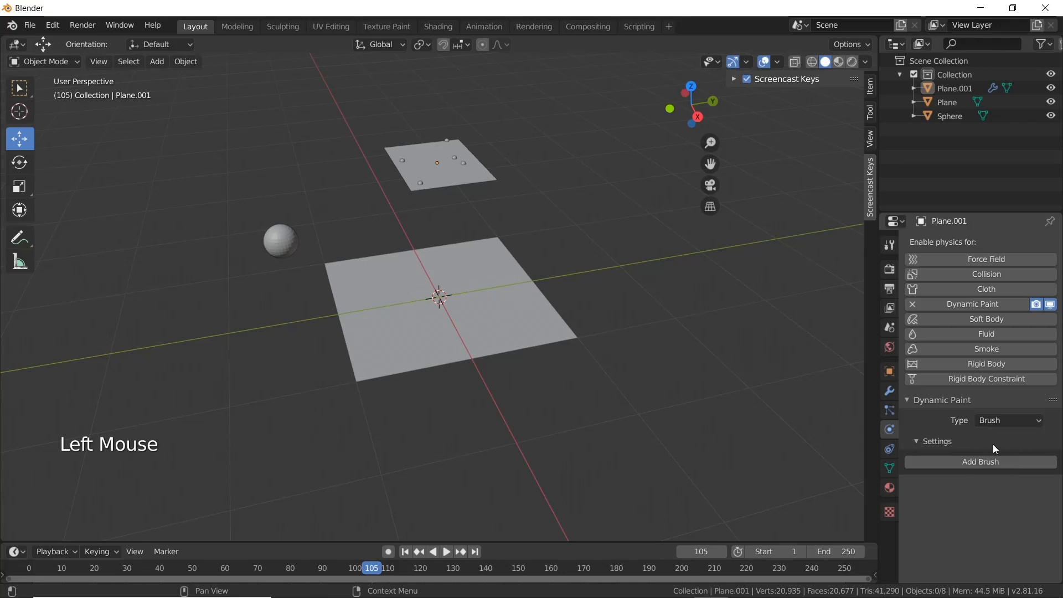
click(970, 463)
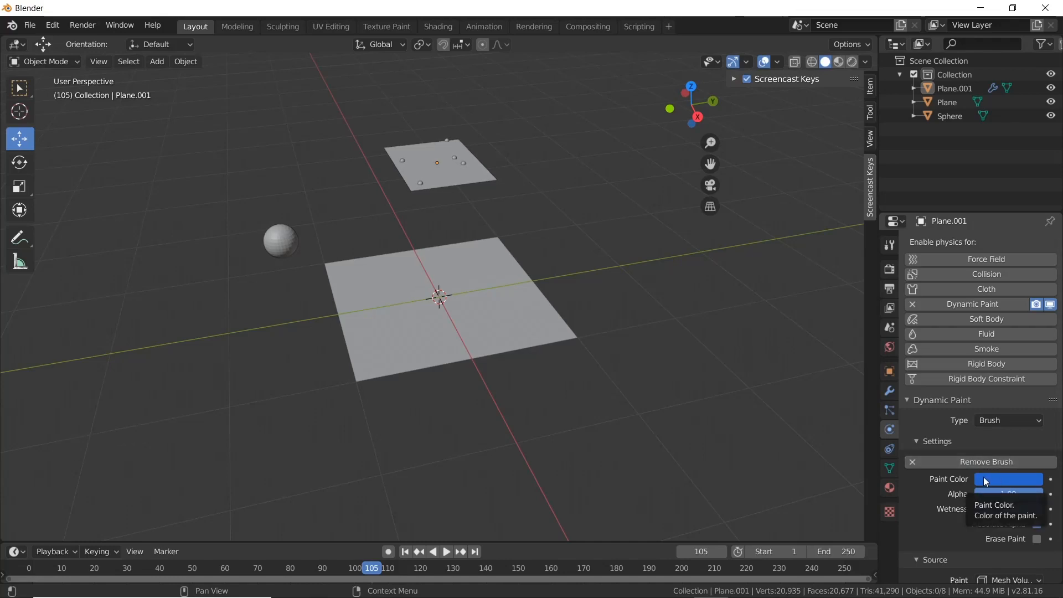
- Set the brush's paint source to Particle System and assign ParticleSettings as its particle system
scroll(974, 492, down, 3)
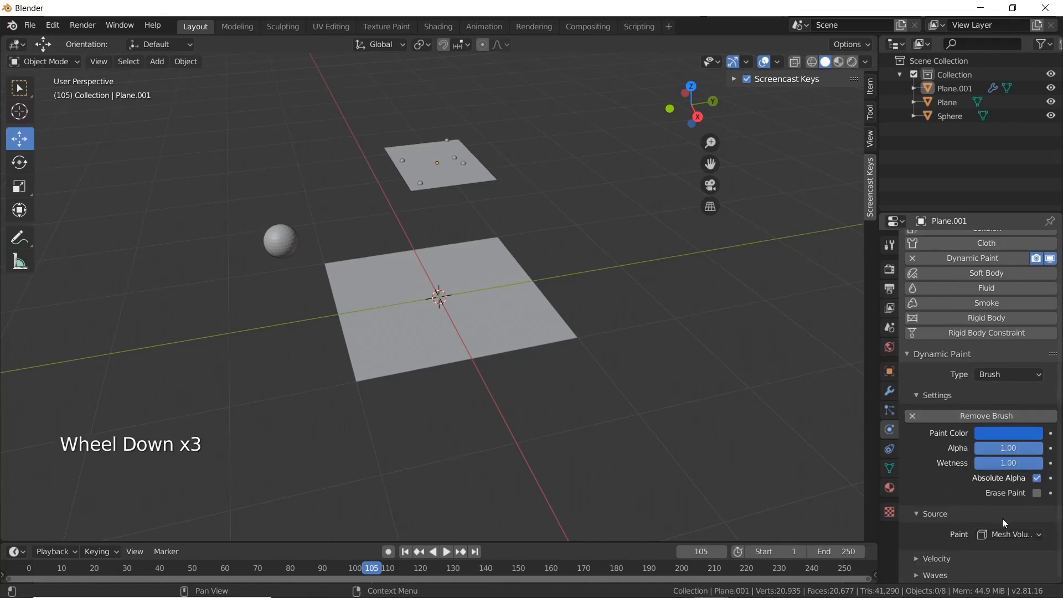
click(1027, 534)
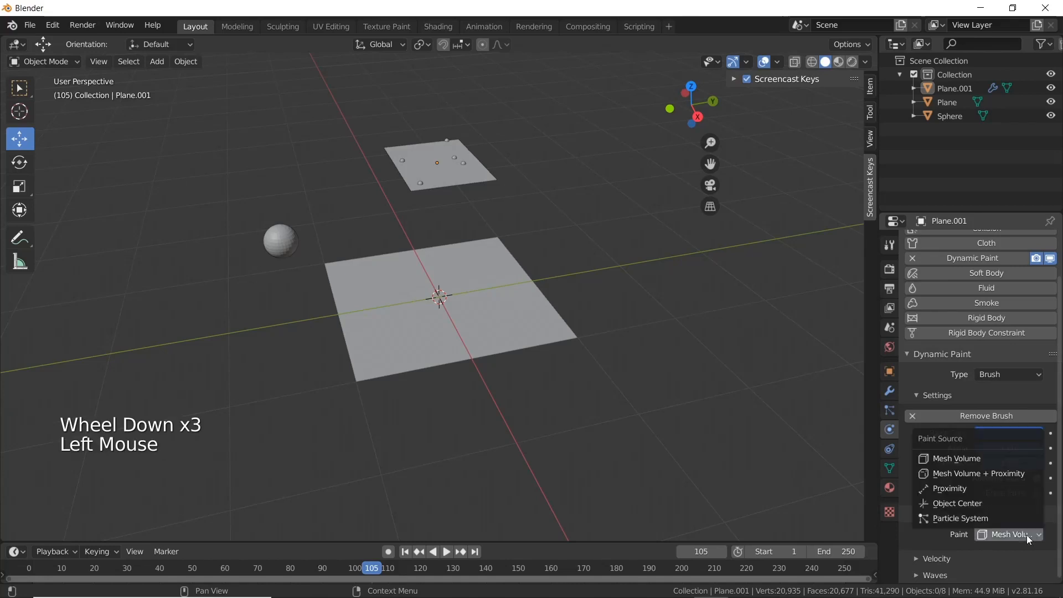
click(965, 518)
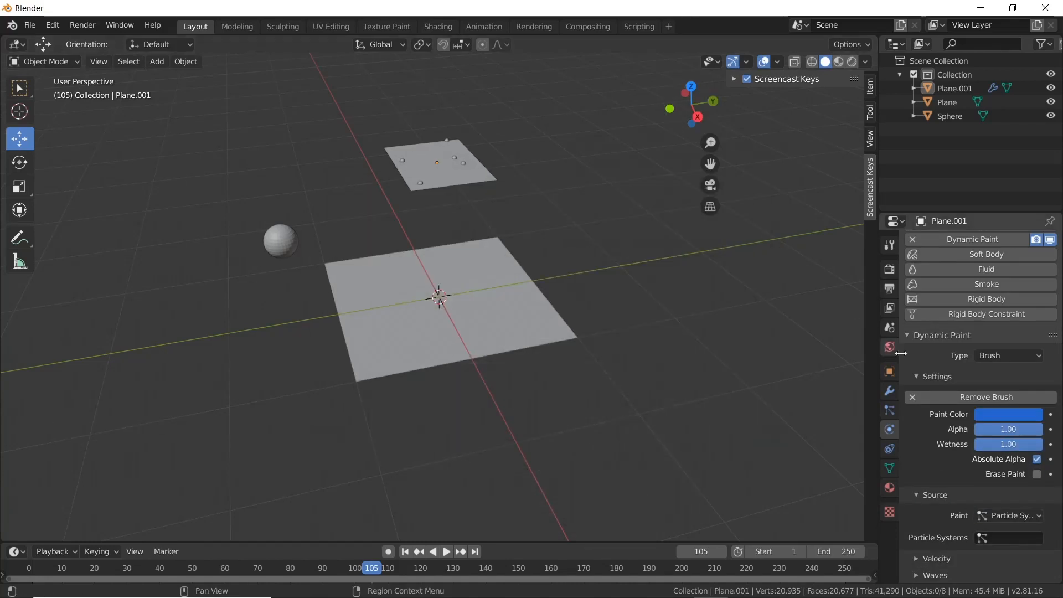
click(1022, 537)
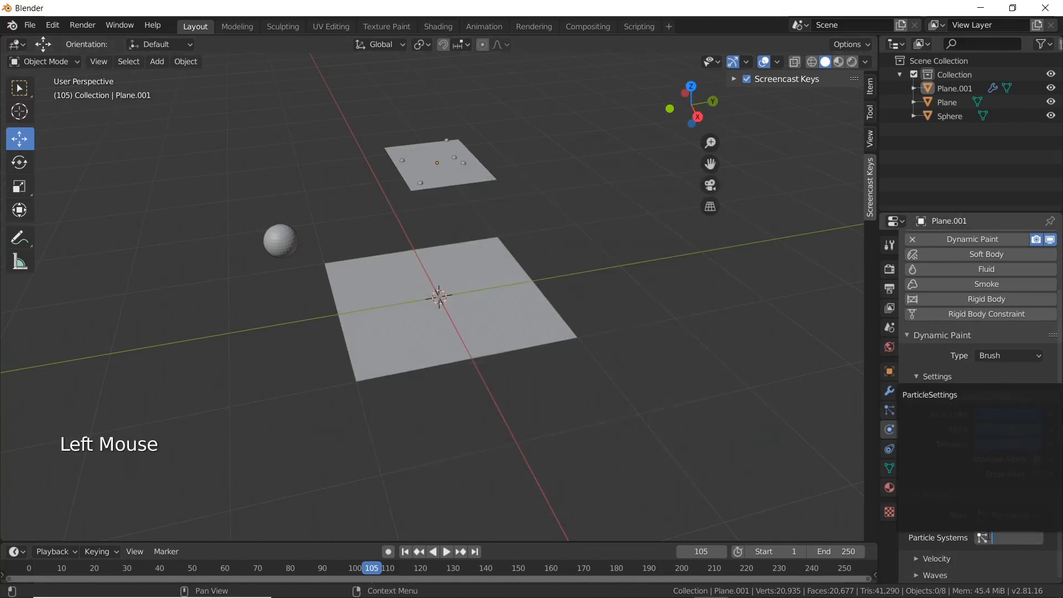
click(927, 395)
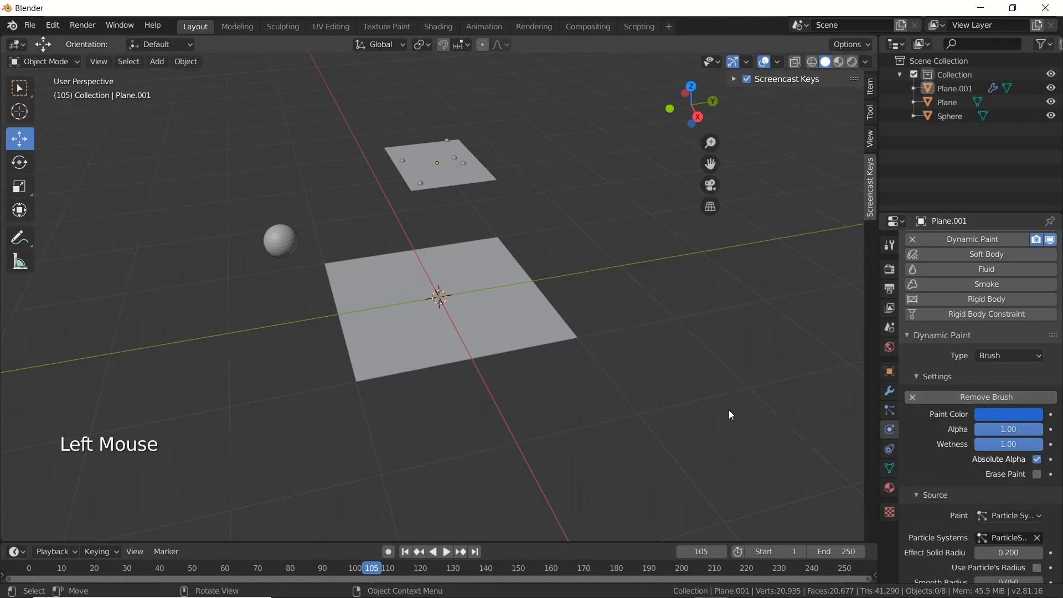
scroll(991, 470, down, 3)
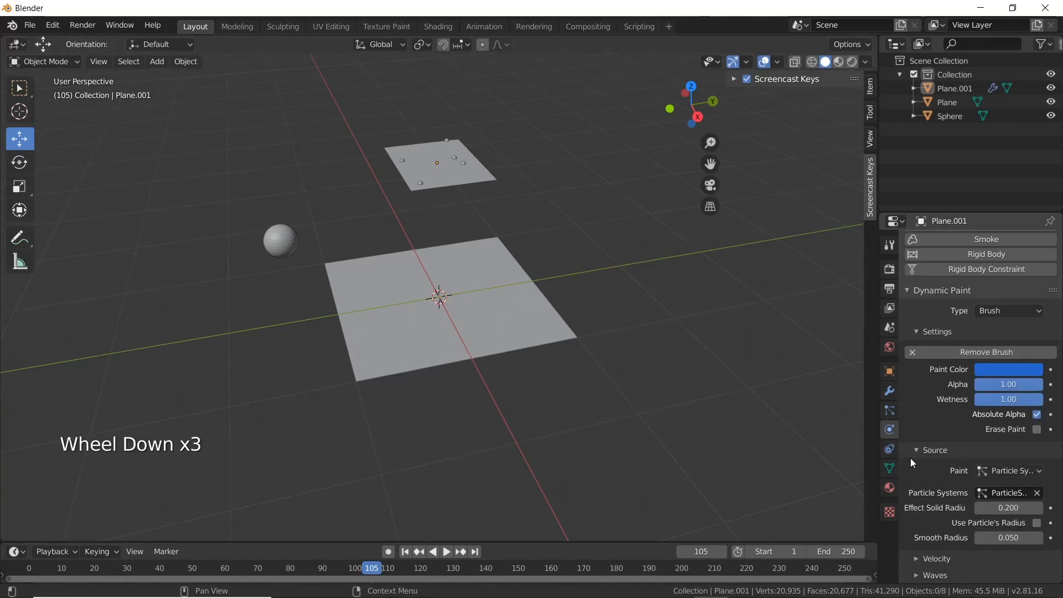
- Enable Dynamic Paint physics on the large lower plane and add a canvas to it
click(502, 315)
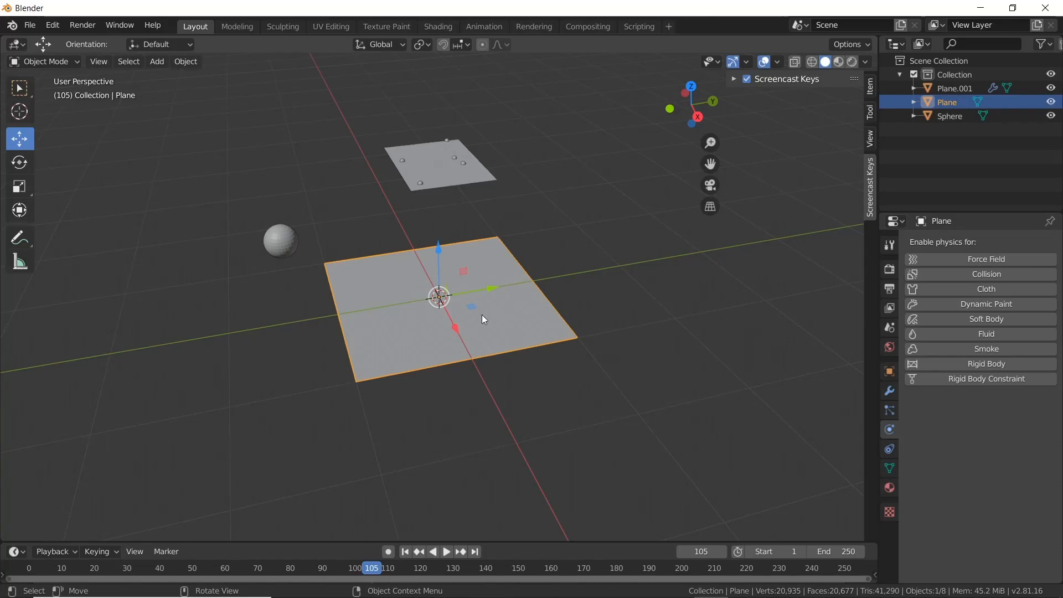
click(965, 307)
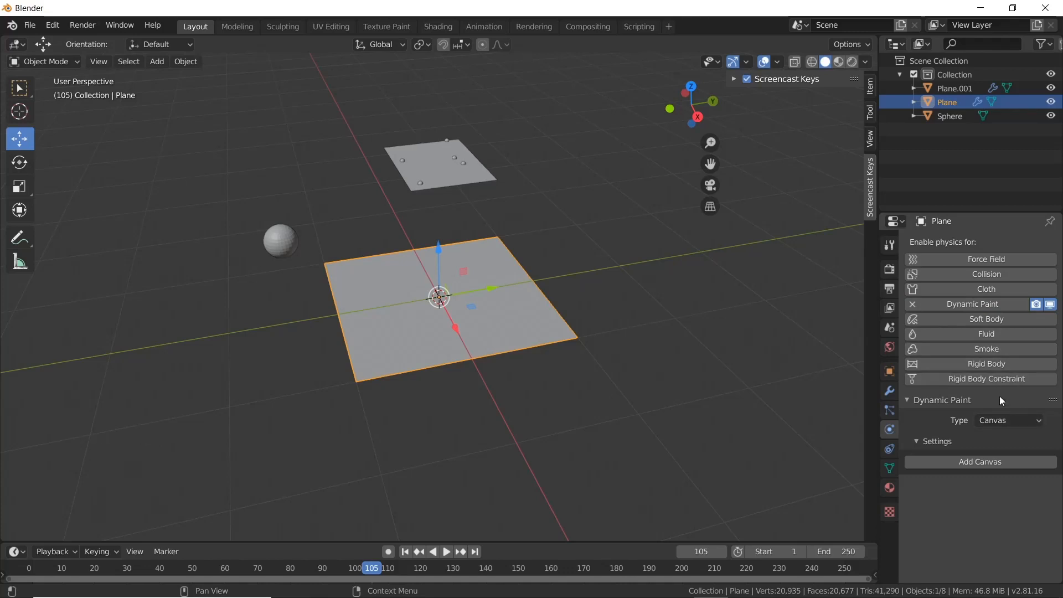
click(962, 461)
scroll(1021, 358, down, 4)
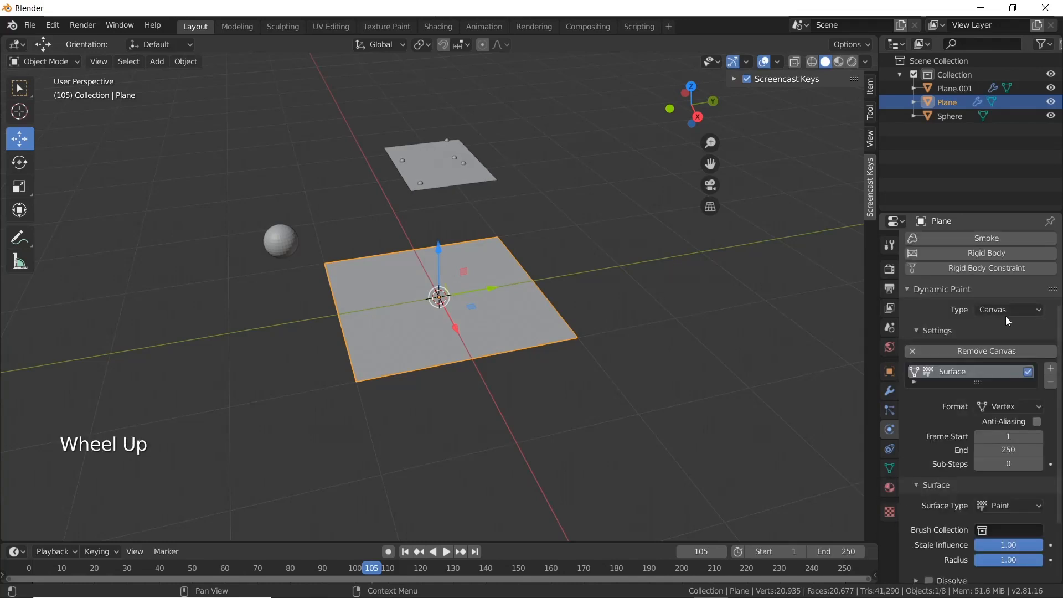
- Set the lower plane's canvas surface type to Waves and play the animation to check the ripples
scroll(979, 390, down, 1)
scroll(980, 389, down, 1)
click(1025, 461)
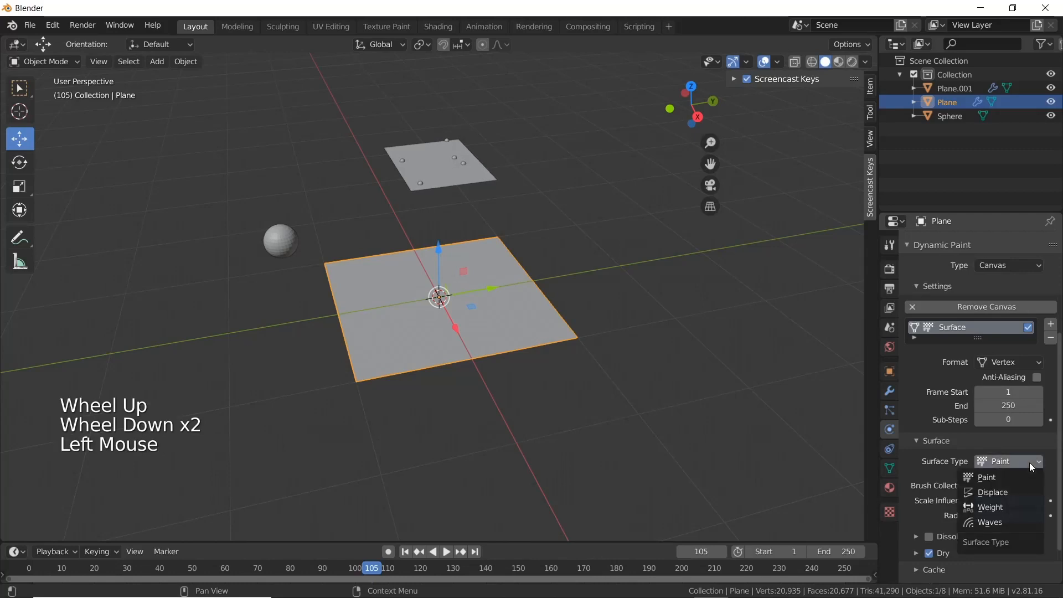
click(999, 524)
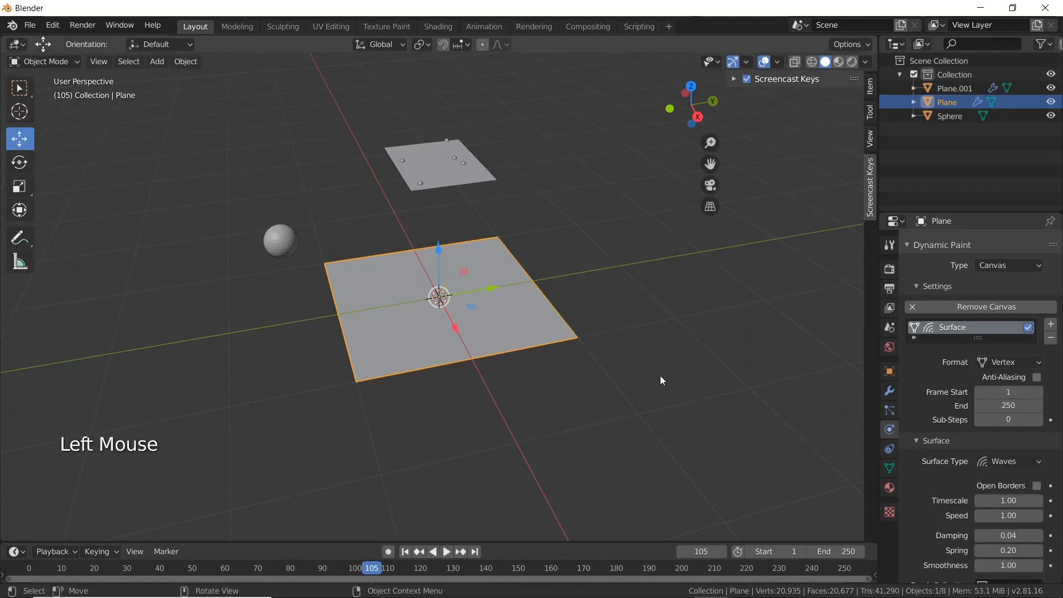
key(space)
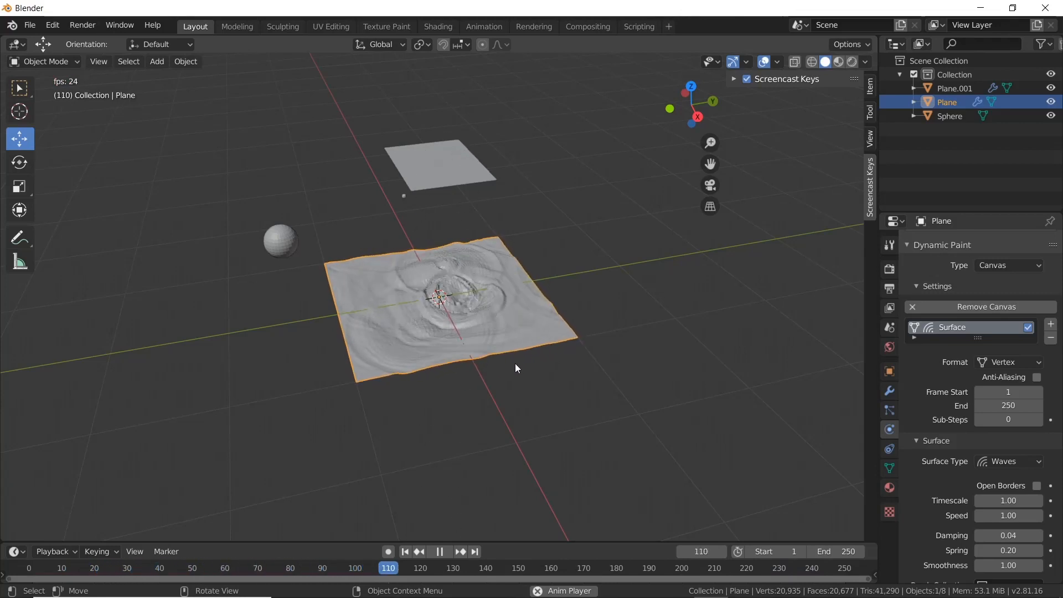
key(space)
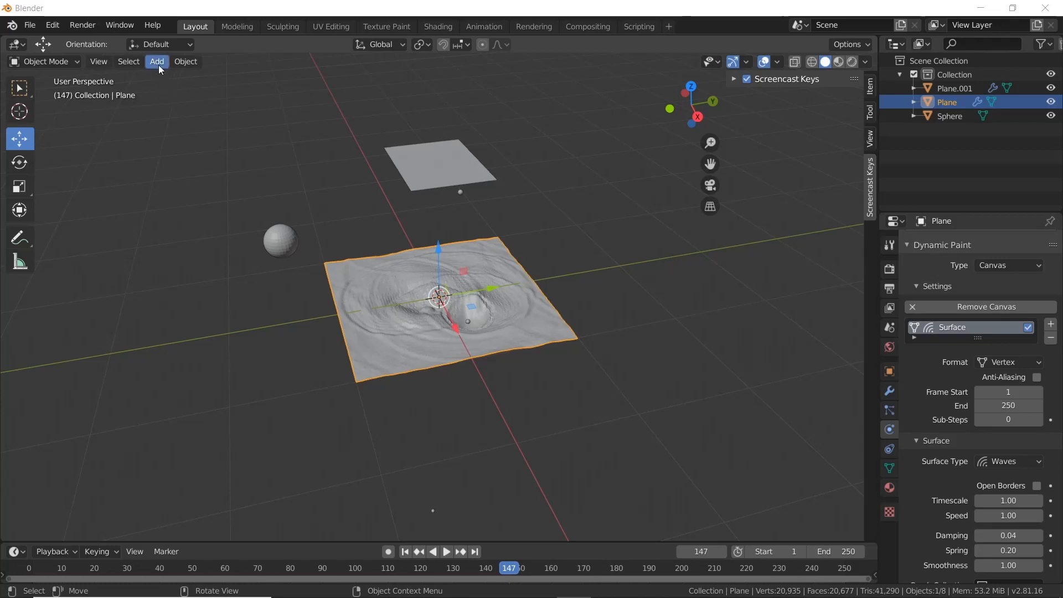
- Apply smooth shading to the lower plane and play the animation to check the smoothed waves
click(184, 61)
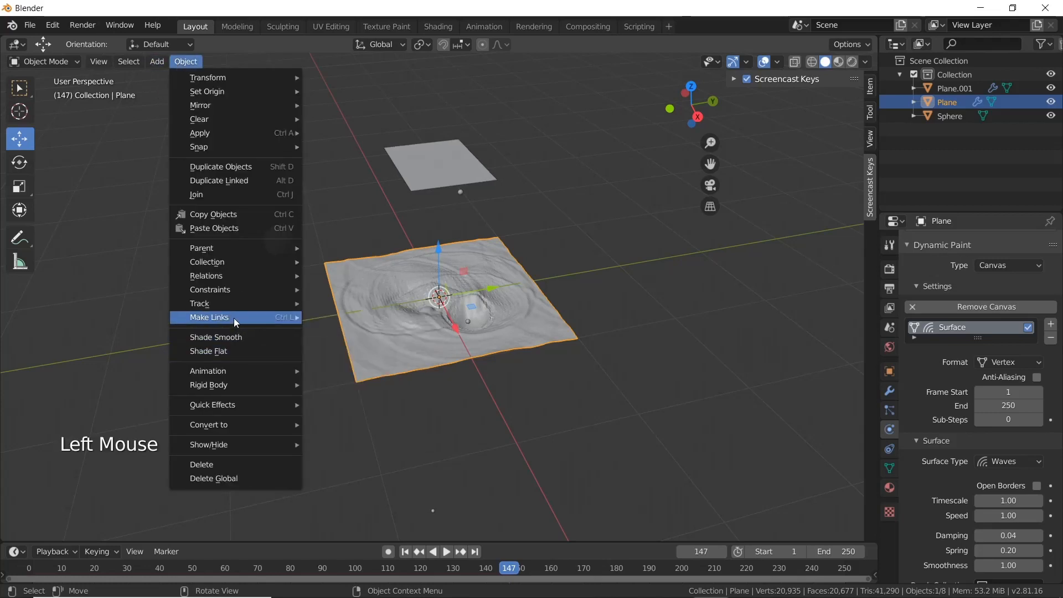
click(234, 335)
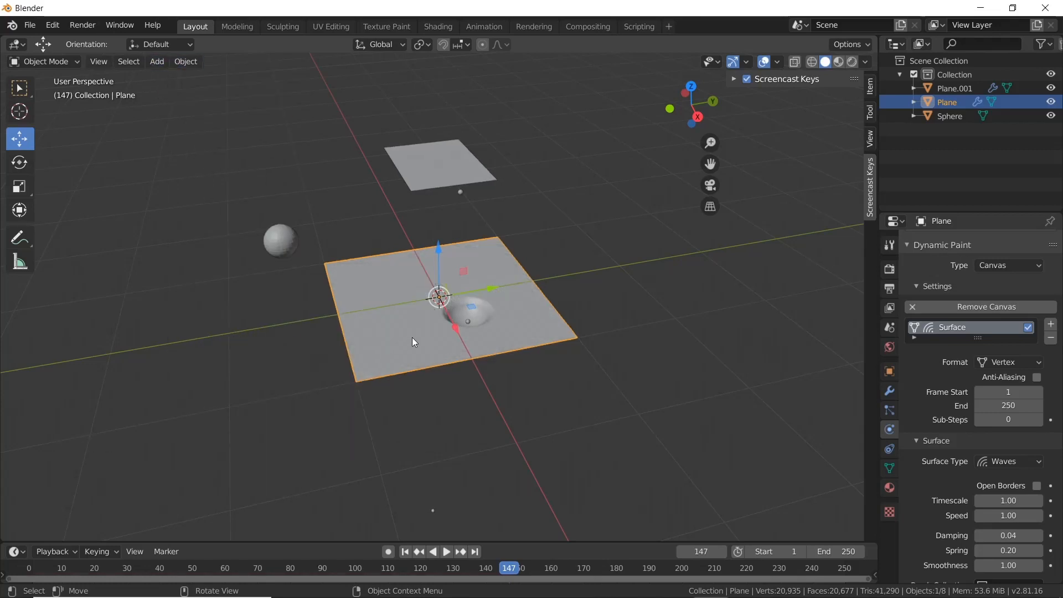
key(space)
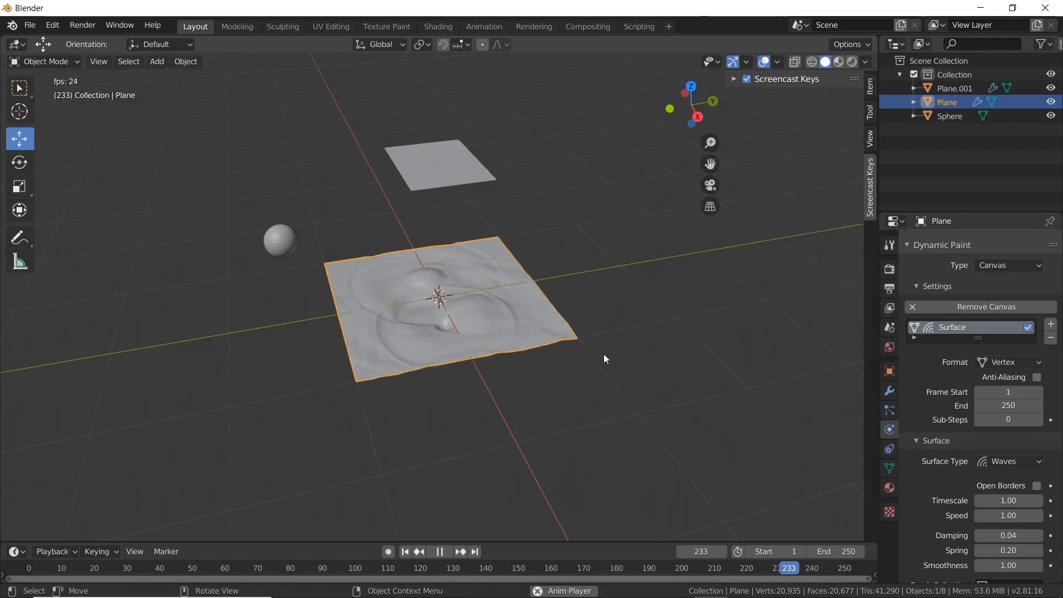
key(space)
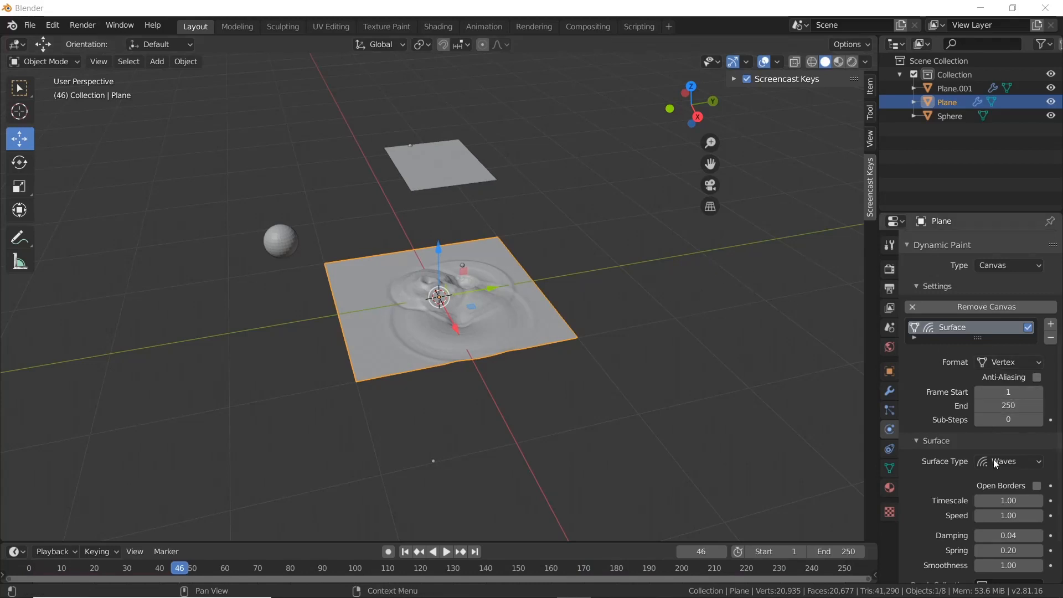
- Set the canvas waves' timescale to 0.40 and their speed to 3.94
click(1012, 501)
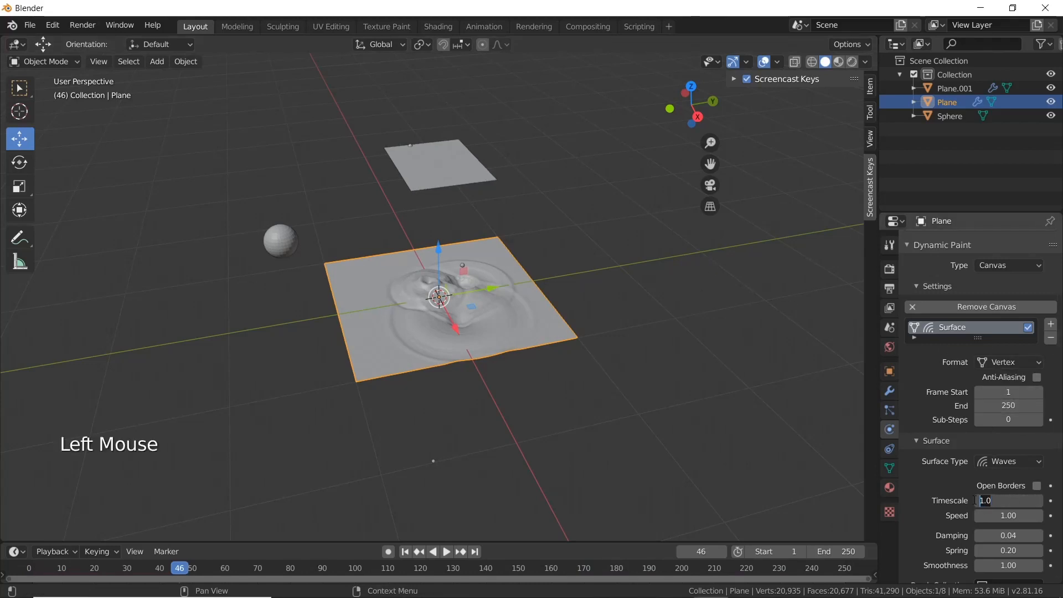
text(0.)
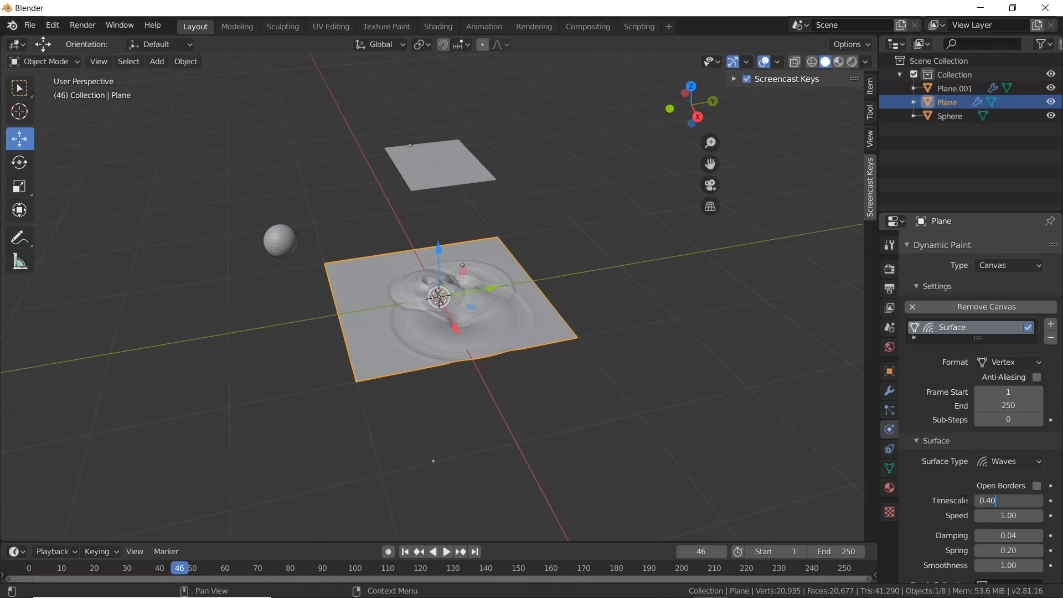
key(Return)
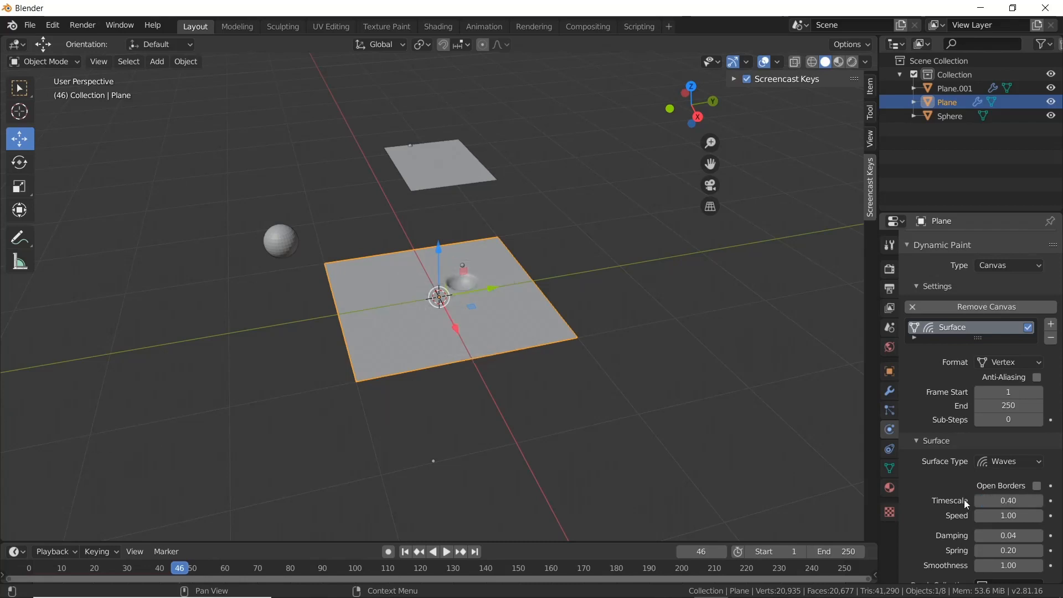
click(1010, 516)
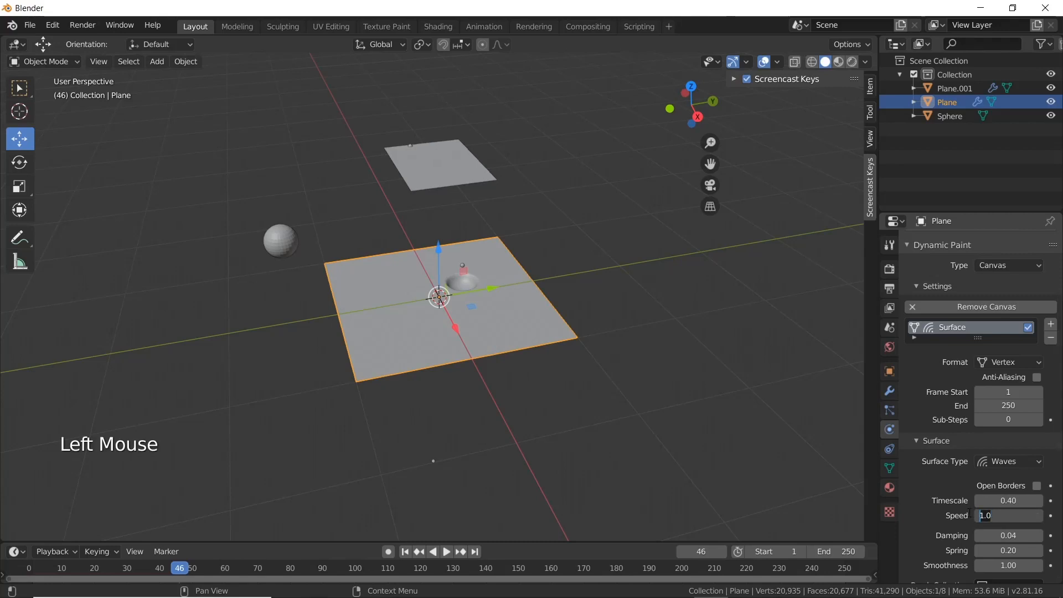
text(3.9)
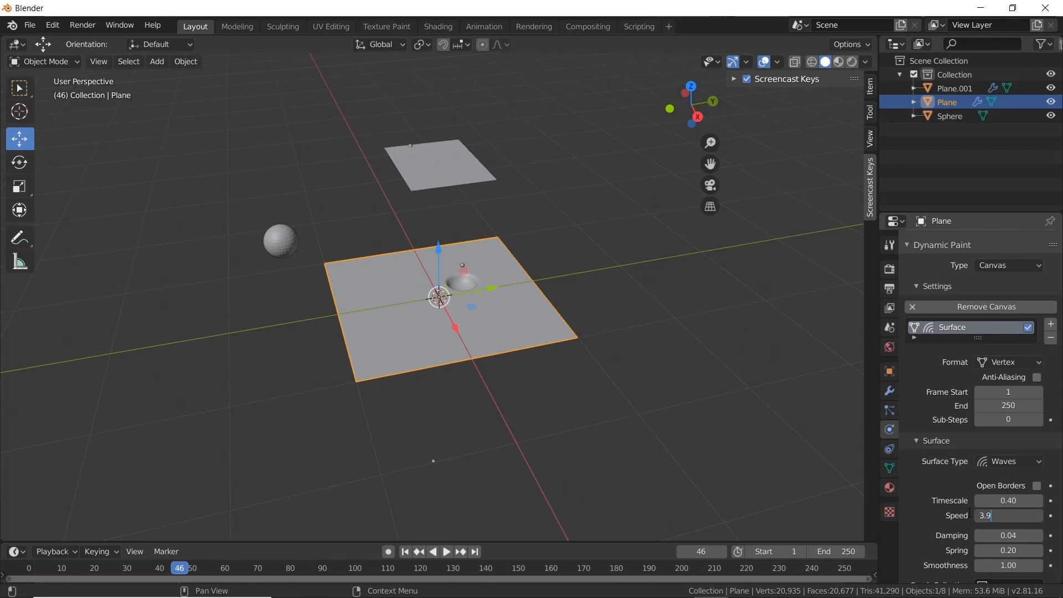
text(4)
key(Return)
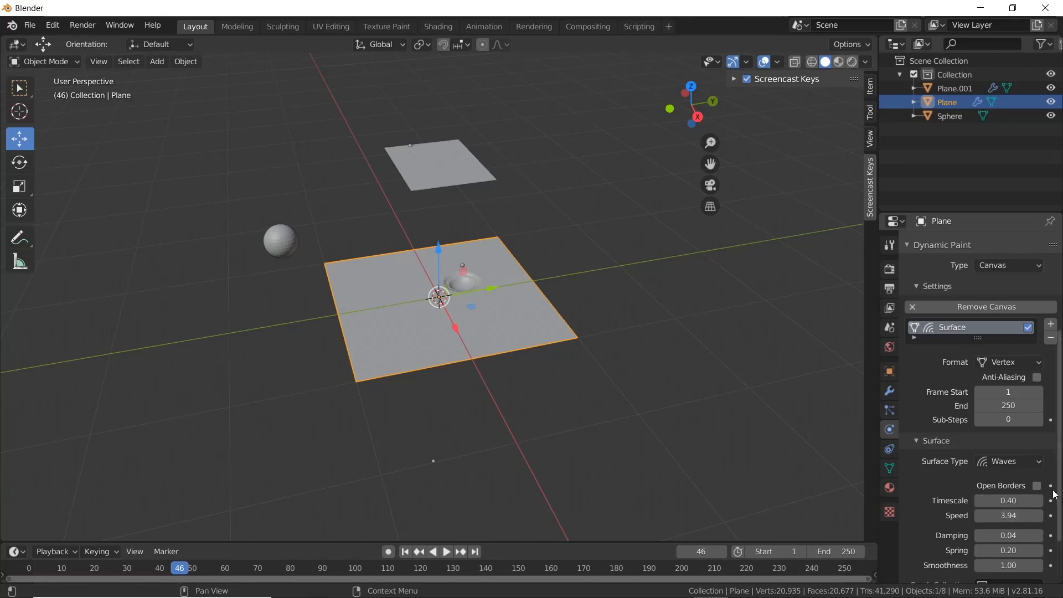
- Set the damping of the canvas waves to 0.60
click(1017, 535)
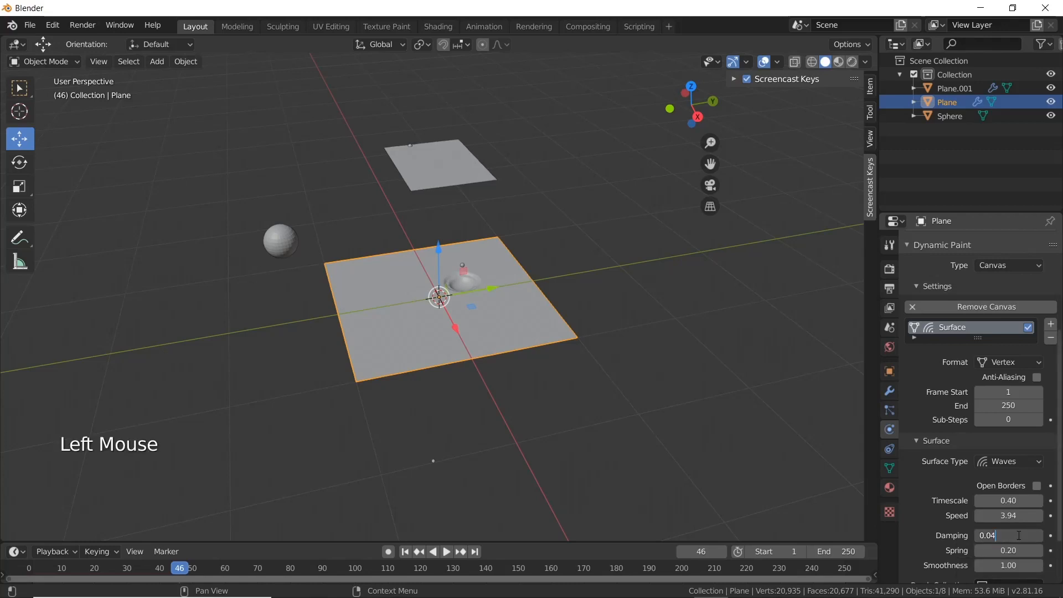
text(0)
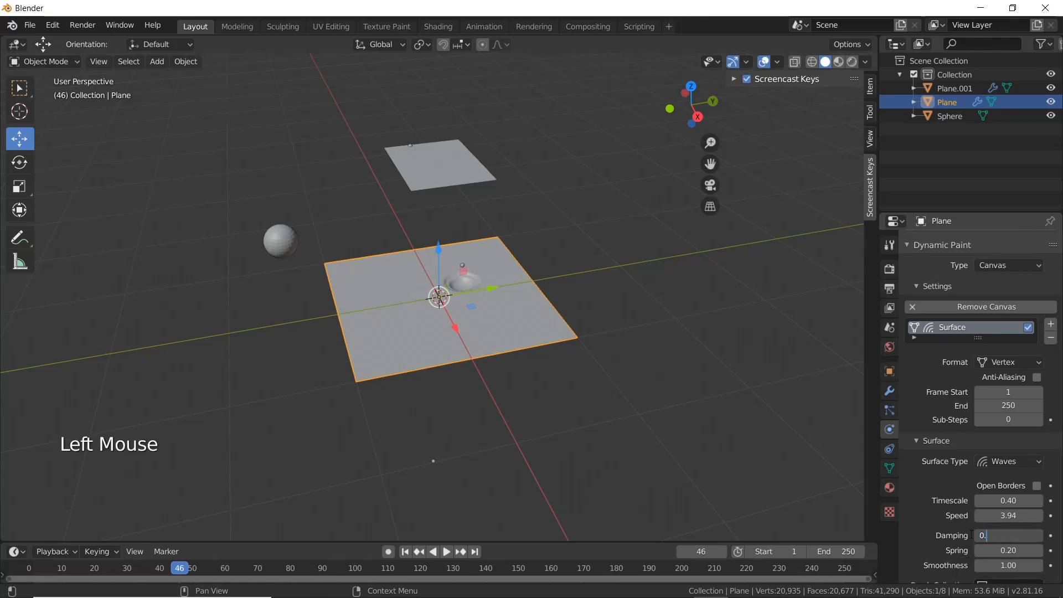
text(.60)
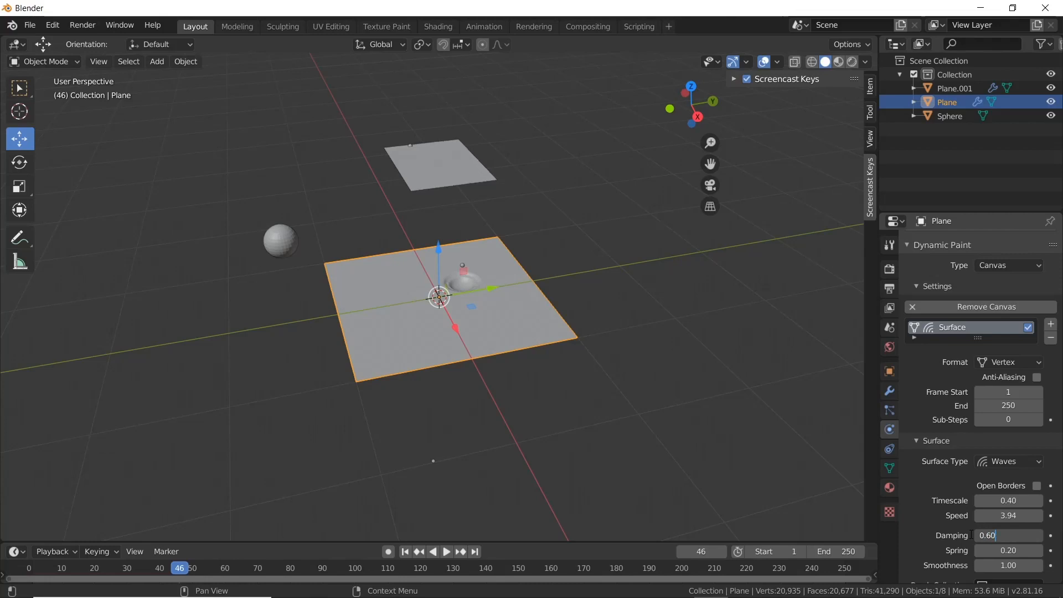
key(Return)
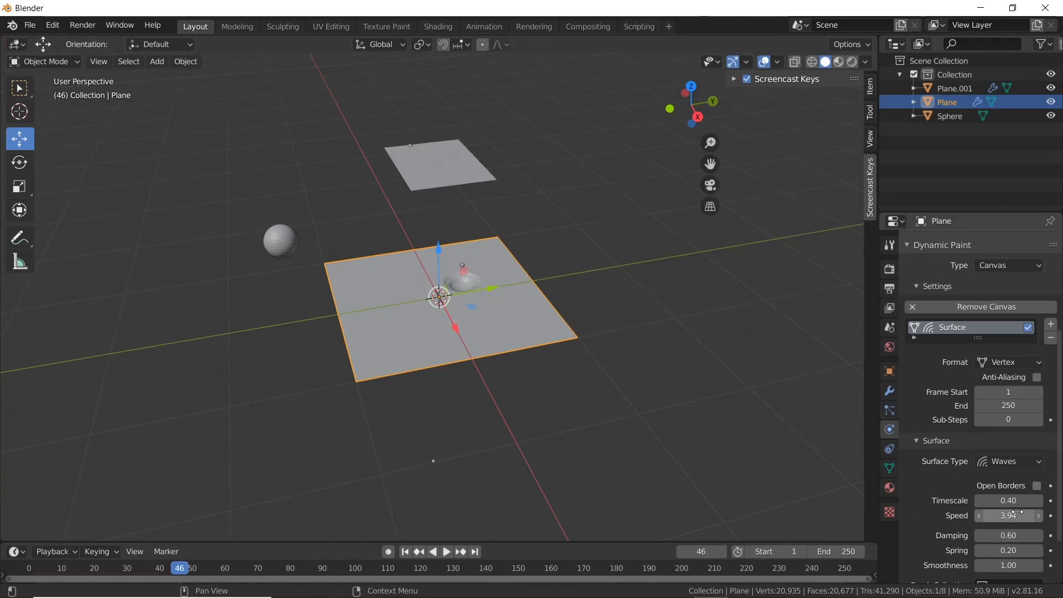
- Set the wave smoothness to 0.10 and play the animation to check the slower ripples
scroll(992, 536, down, 2)
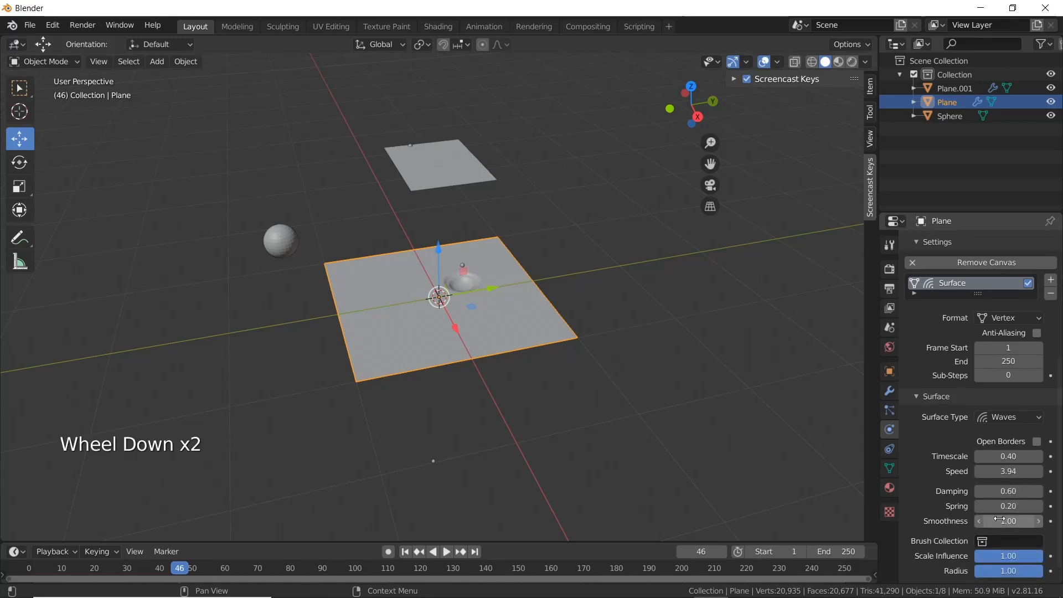
click(991, 521)
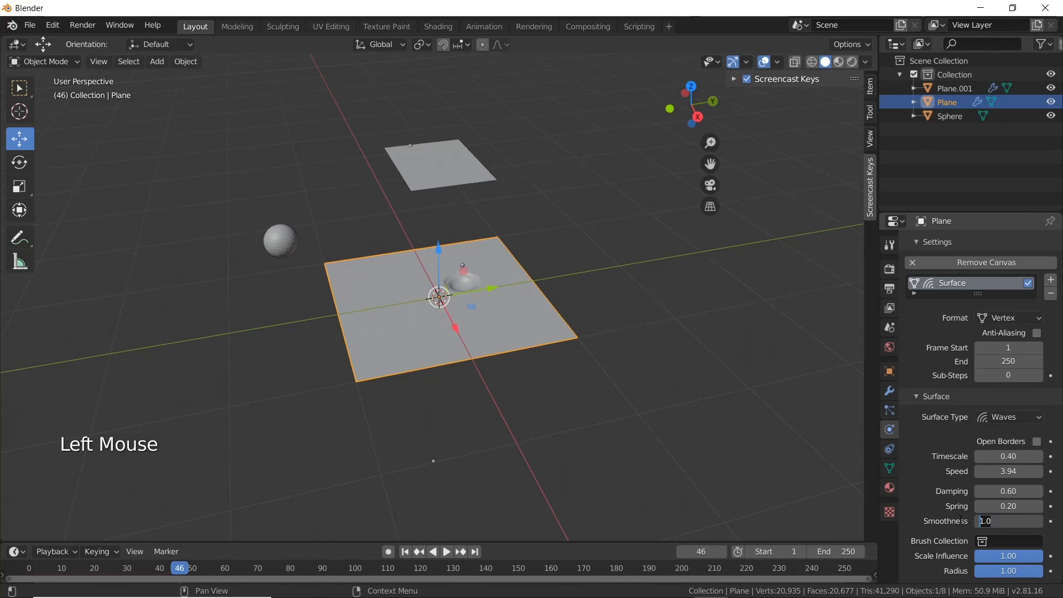
text(0.)
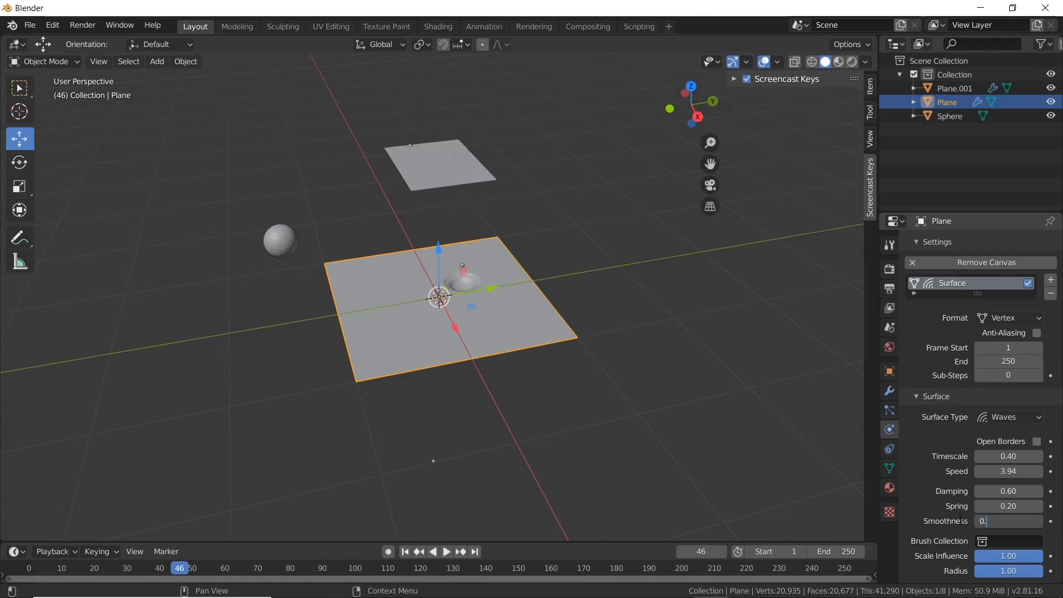
text(12)
key(BackSpace)
text(0)
key(Return)
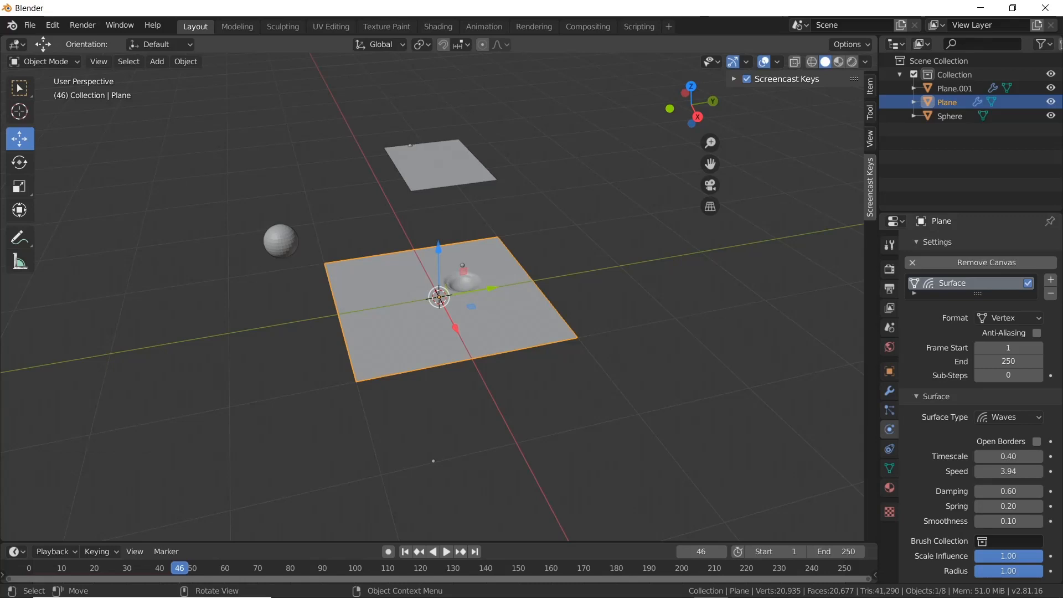
key(space)
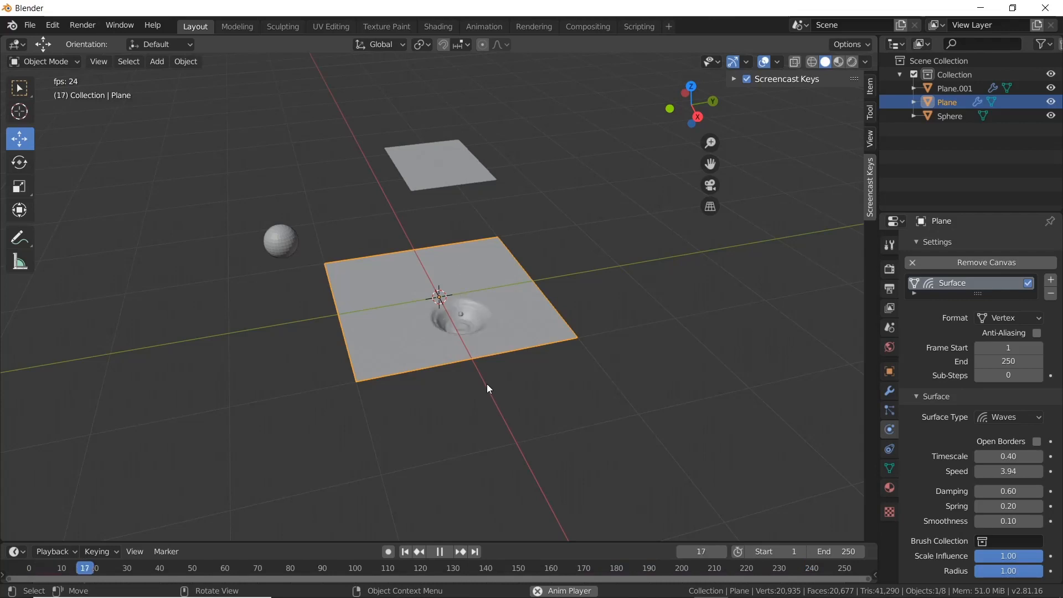
click(871, 574)
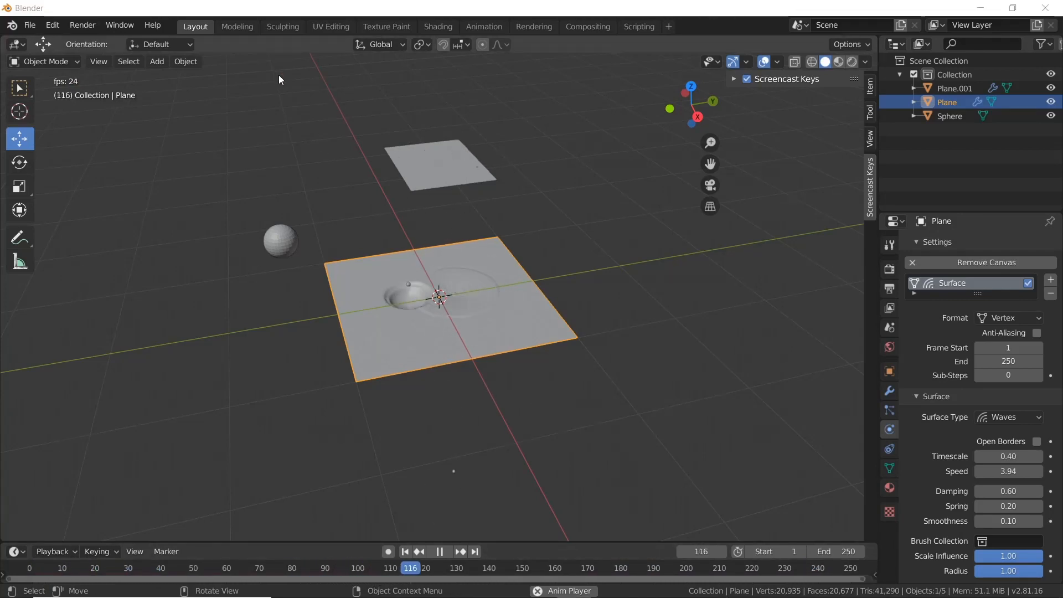
- Switch to the Shading workspace and create a new material for the lower plane
click(437, 26)
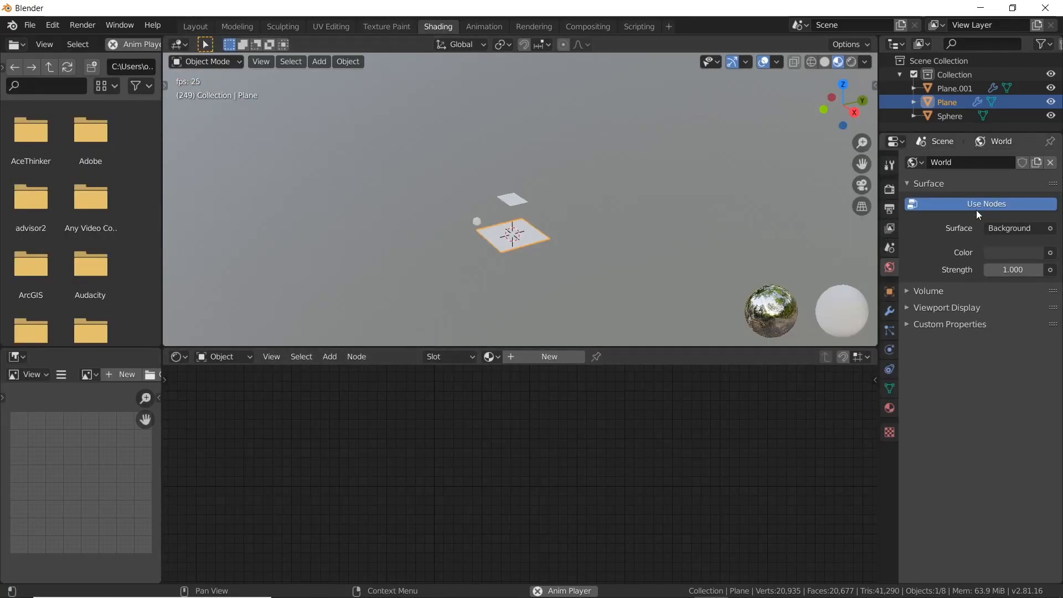
click(888, 407)
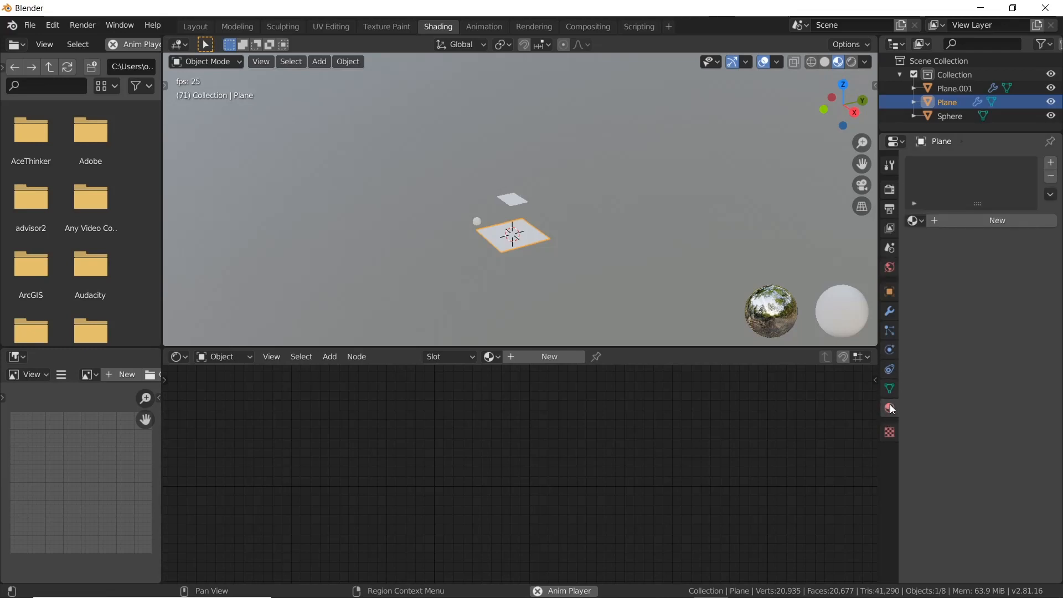
click(939, 222)
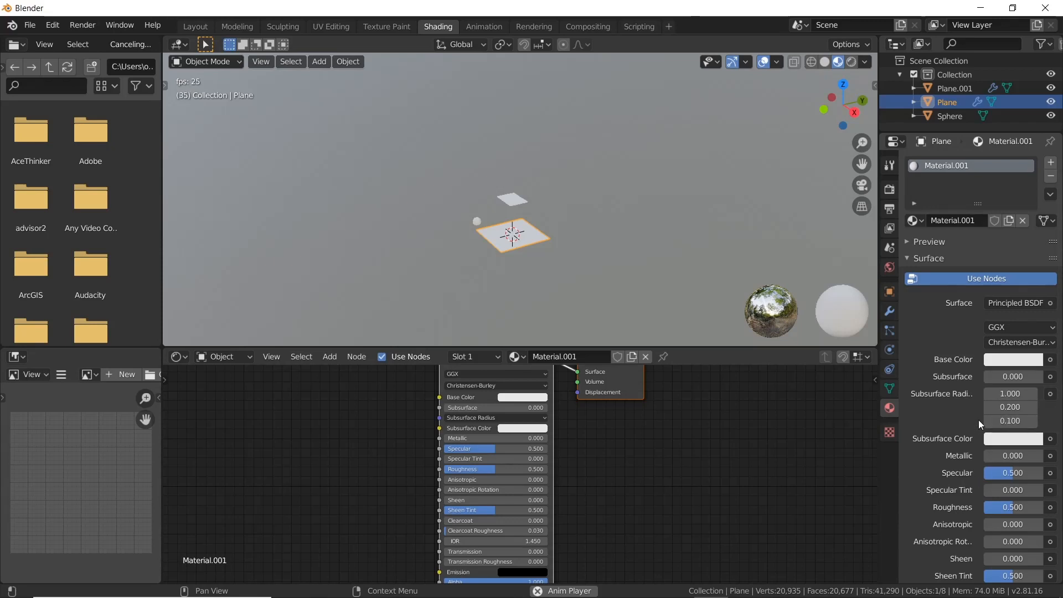
- Set the lower plane material's roughness to 0 and its metallic value to 1
click(1025, 506)
text(0)
key(Return)
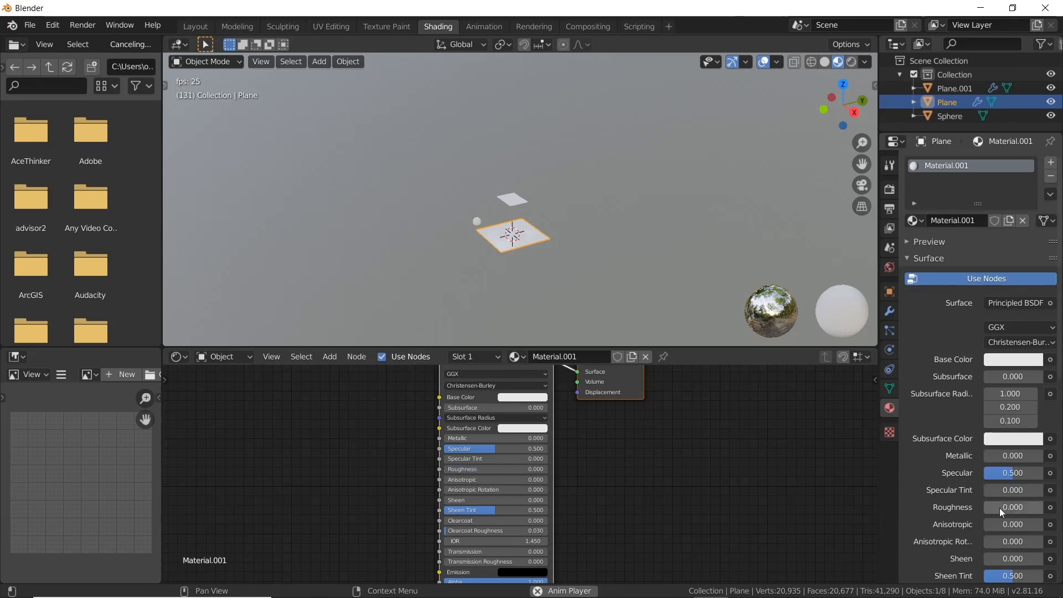
scroll(988, 497, down, 2)
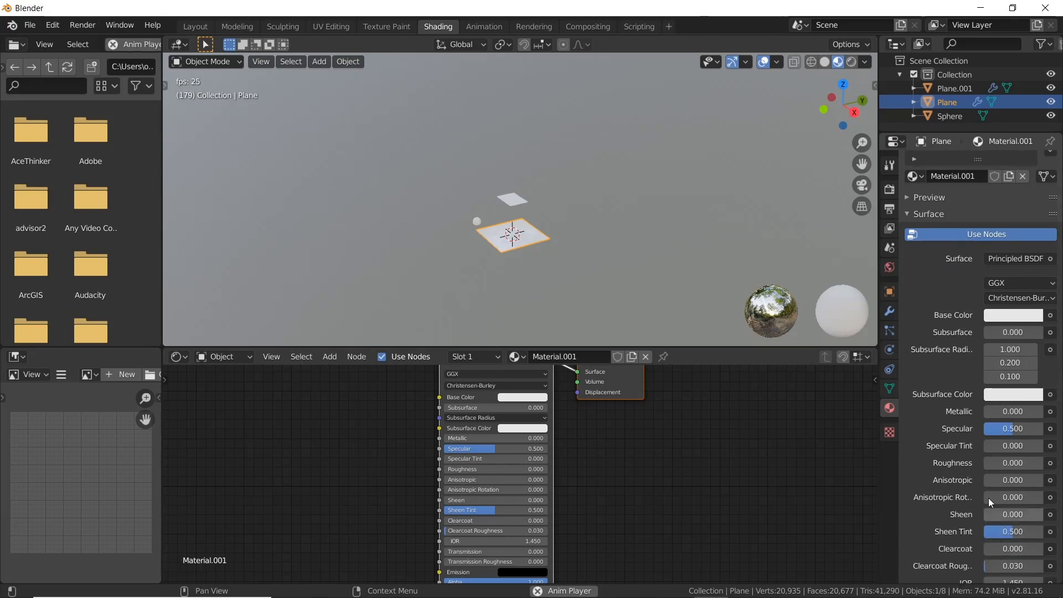
click(1019, 413)
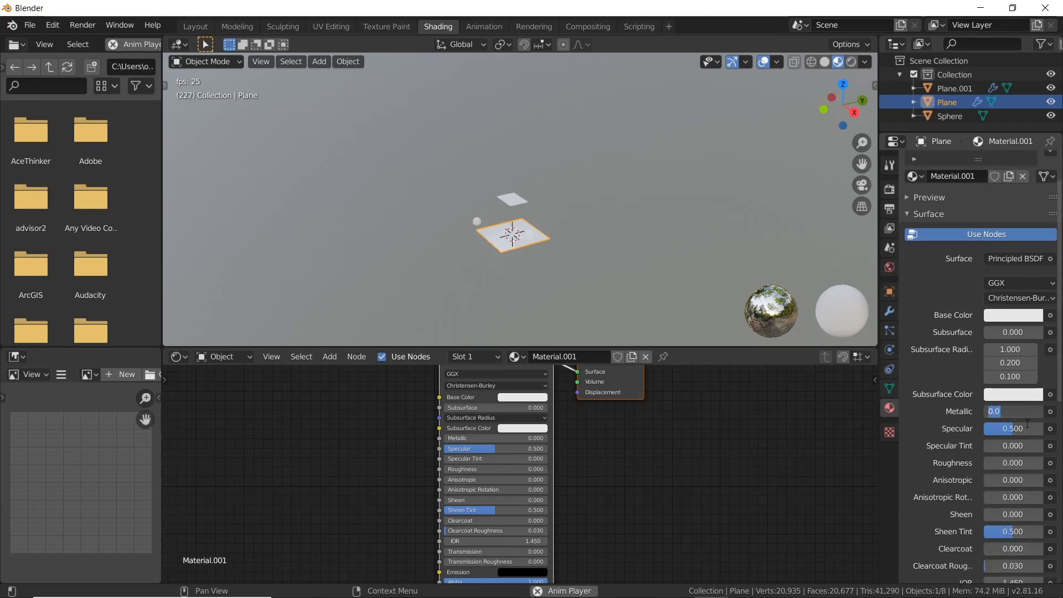
text(1)
key(Return)
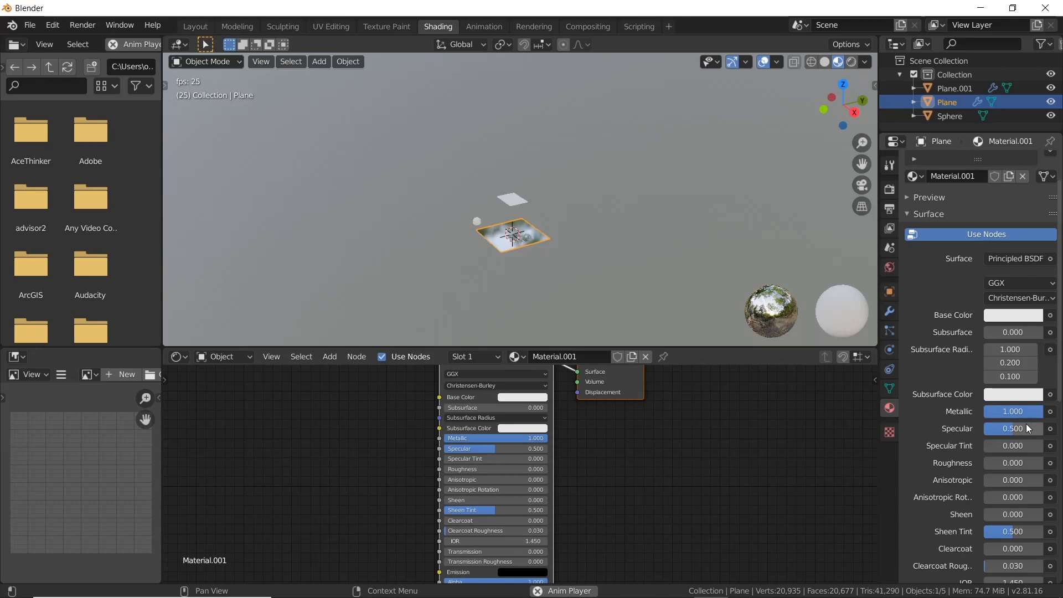
- Examine the reflective ripples on the lower plane up close, deselect it and enlarge the 3D viewport
scroll(482, 243, up, 5)
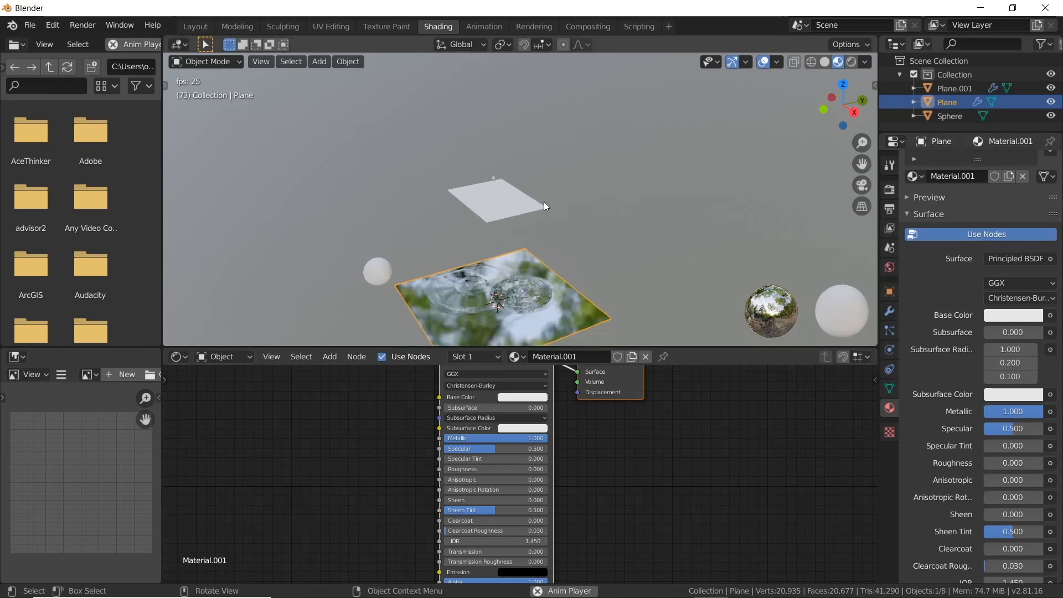
middle_drag(600, 224, 513, 255)
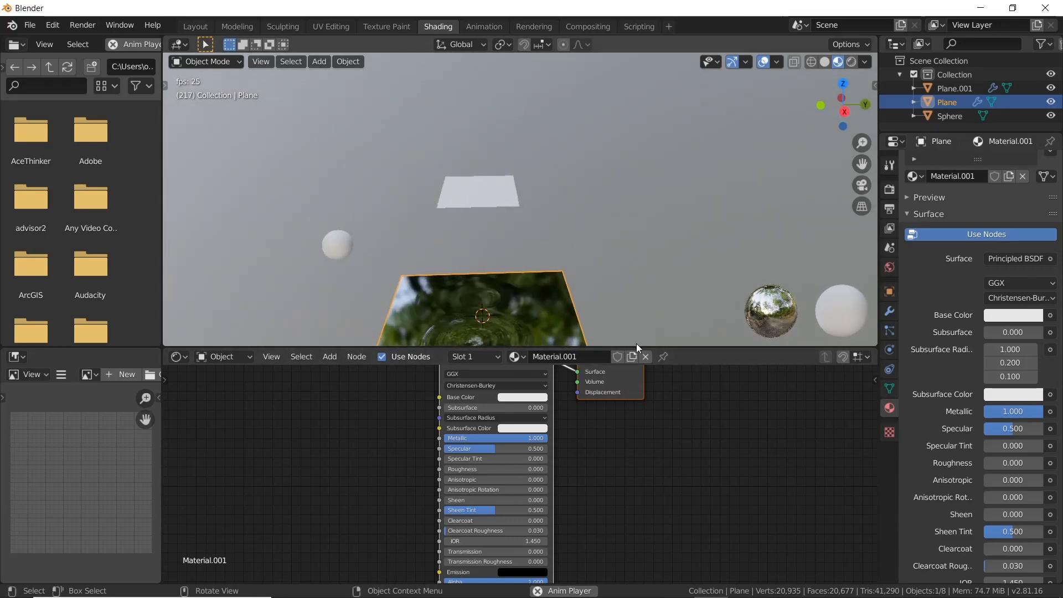
click(679, 345)
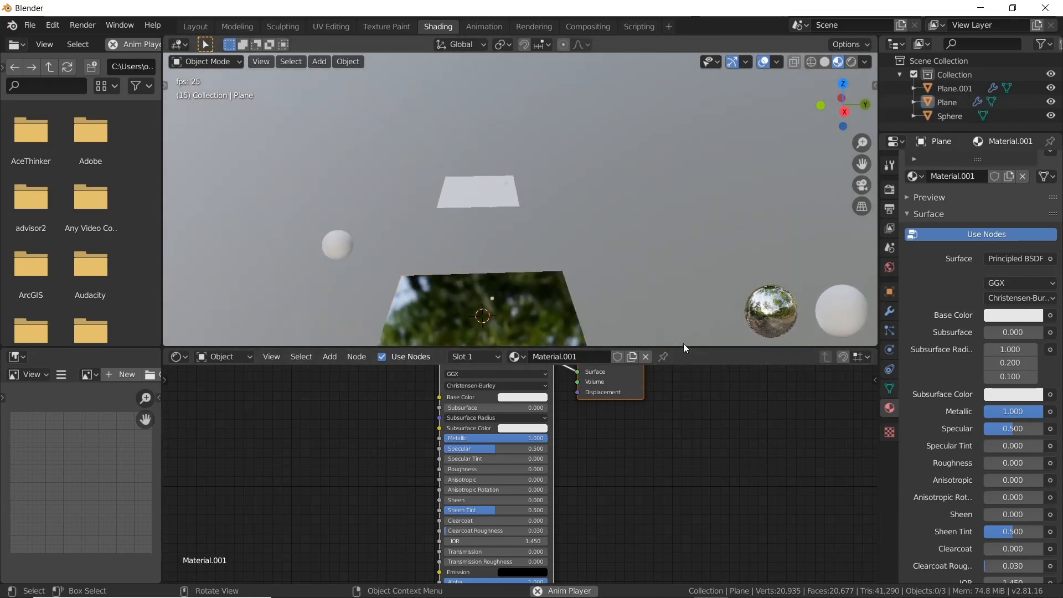
drag(686, 347, 686, 465)
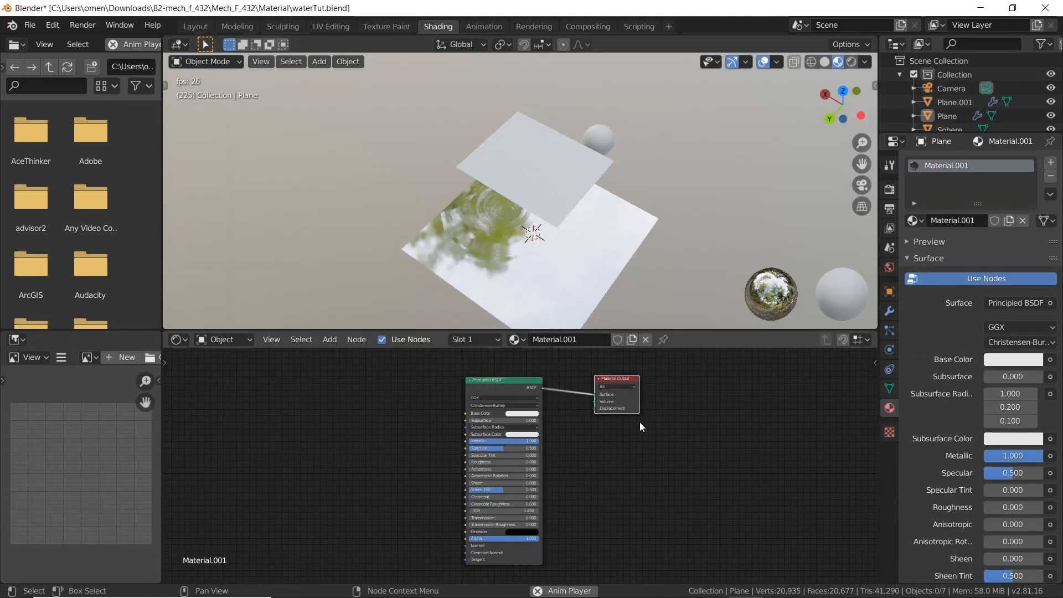
- Duplicate the Material Output node and place the copy well clear of the original node pair
drag(640, 425, 584, 367)
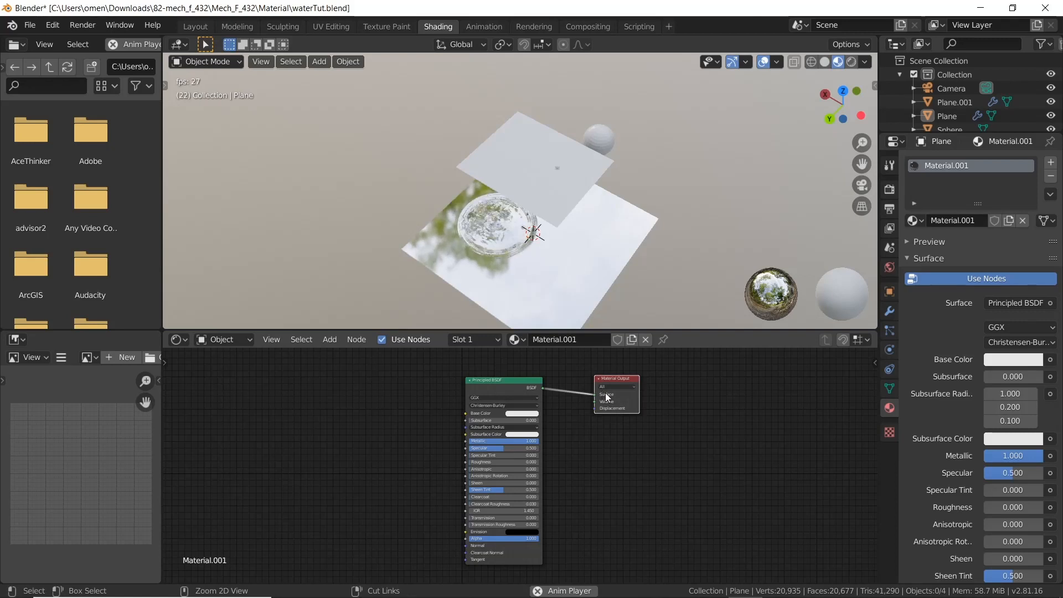
key(shift+d)
click(624, 476)
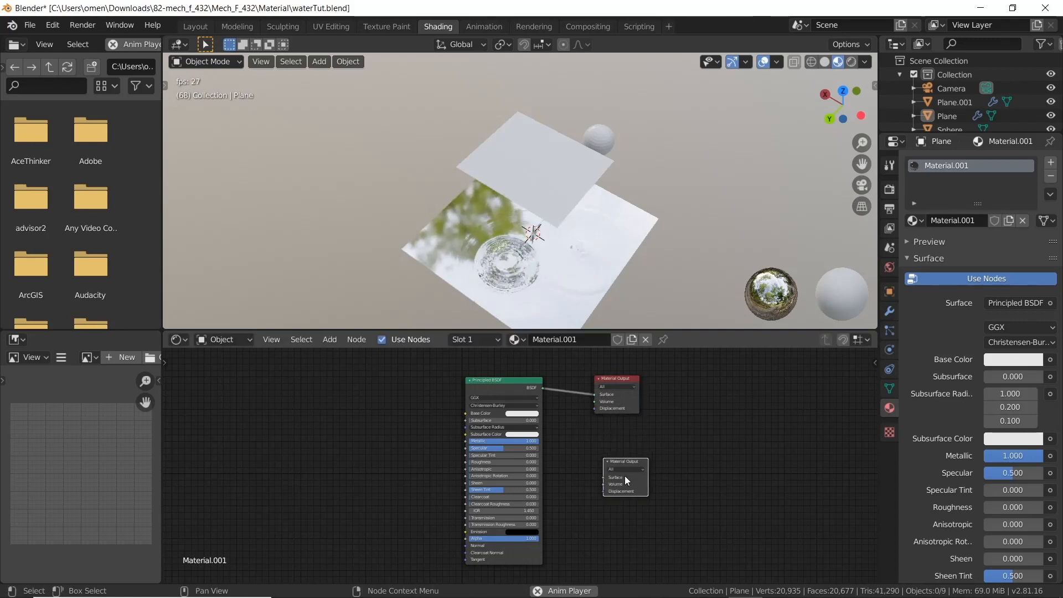
scroll(627, 463, down, 1)
drag(619, 462, 751, 481)
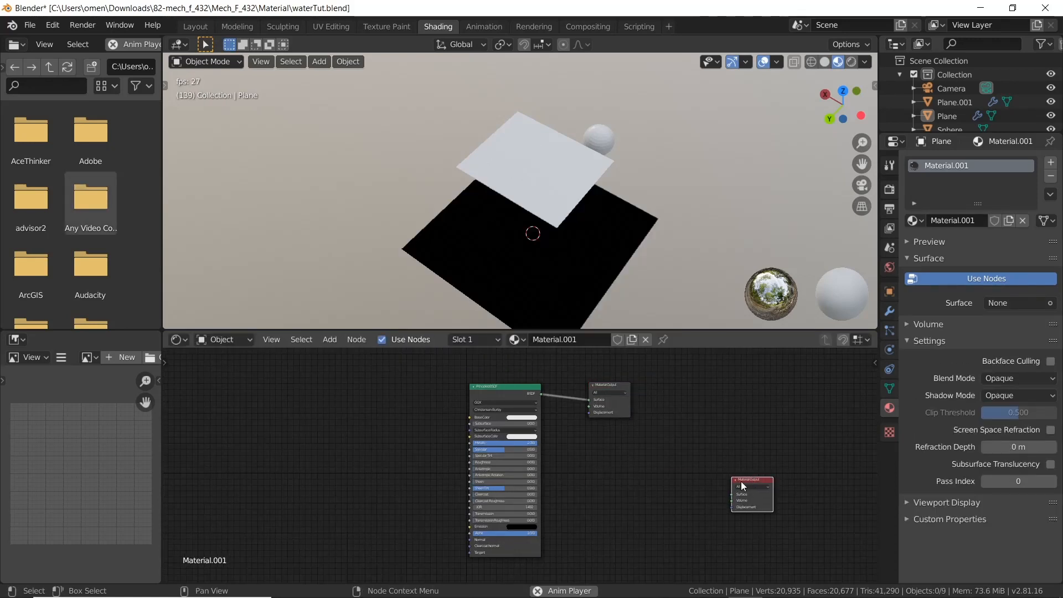
- Add an Emission node and place it just before the duplicated Material Output
right_click(619, 475)
click(330, 339)
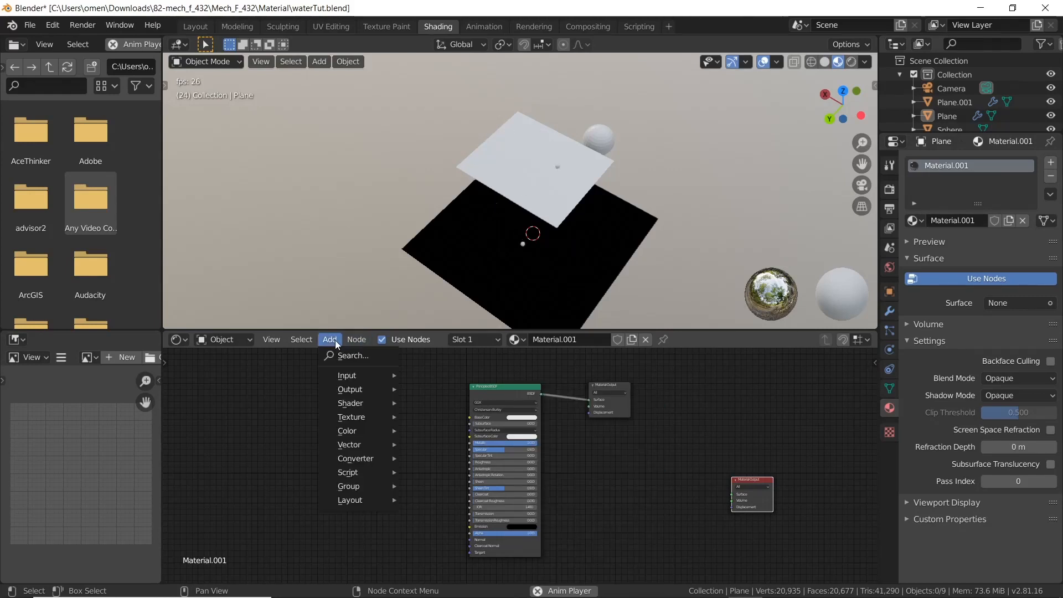
click(350, 355)
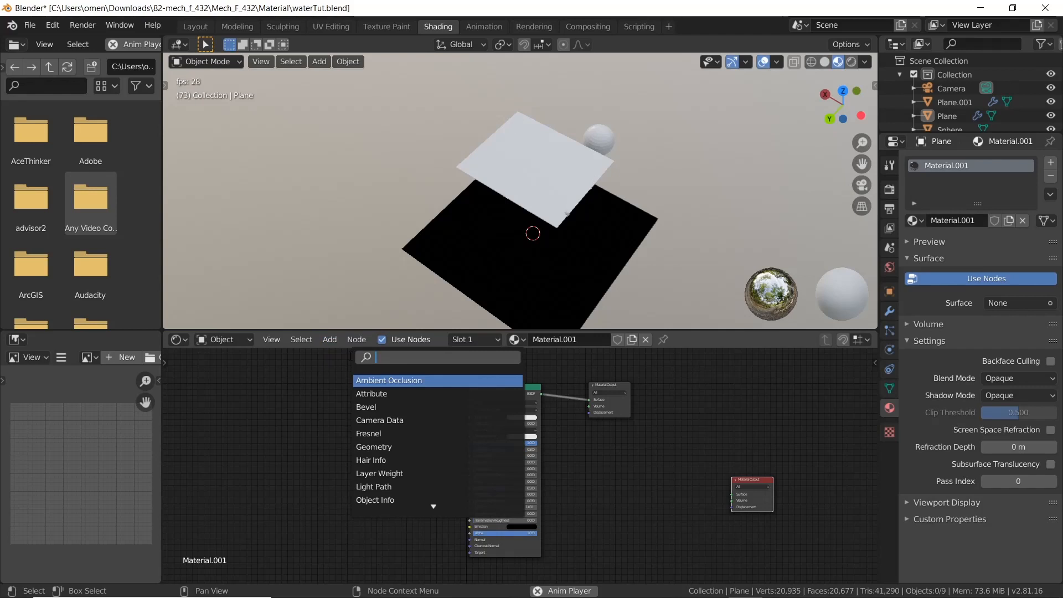
text(em)
key(Return)
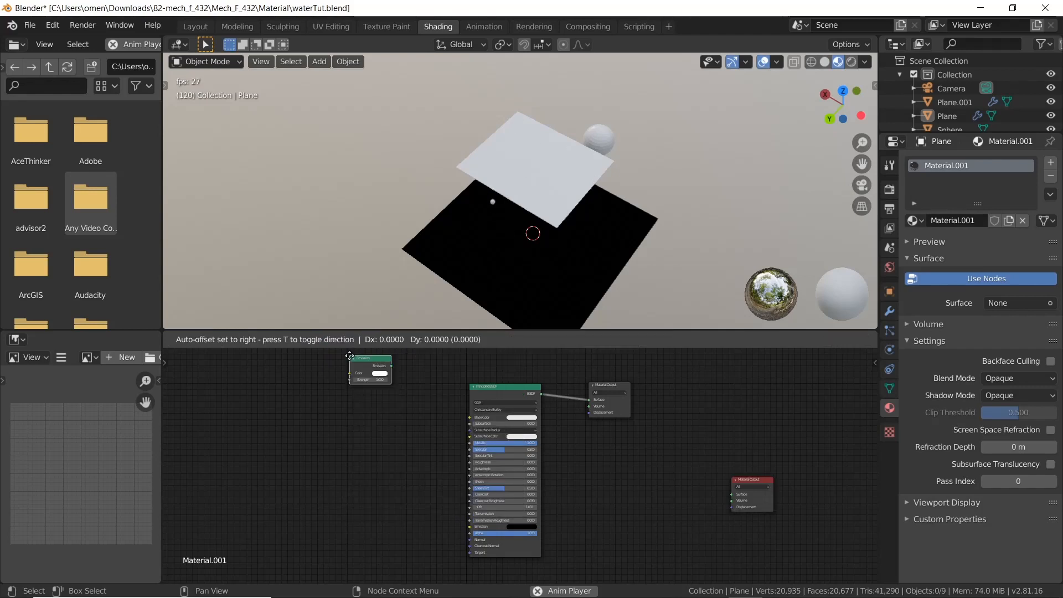
click(253, 584)
drag(638, 454, 686, 480)
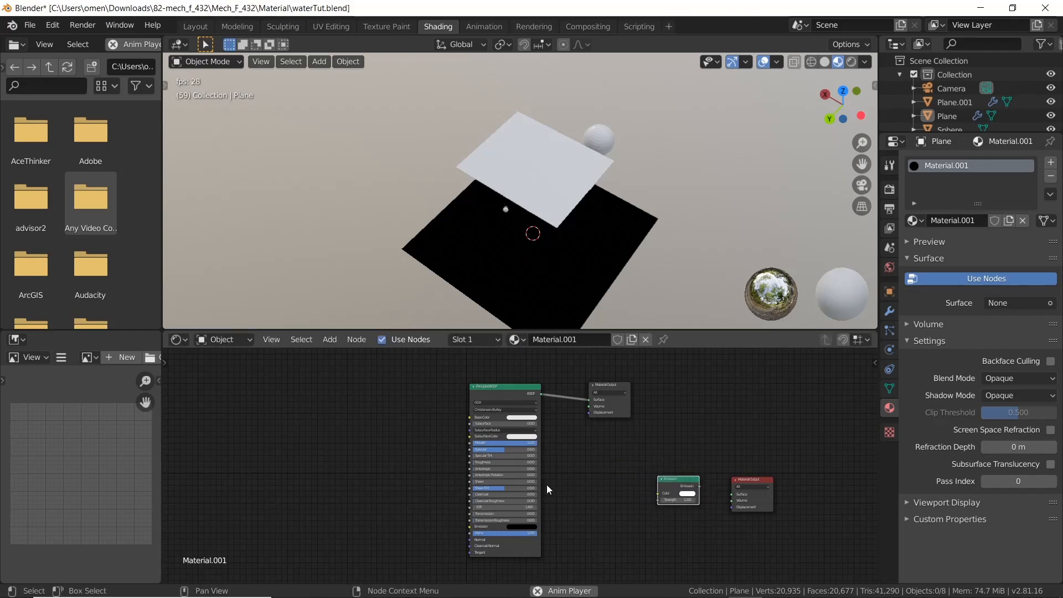
- Add an Image Texture node before the Emission node and move the Principled BSDF and its Material Output aside
right_click(588, 464)
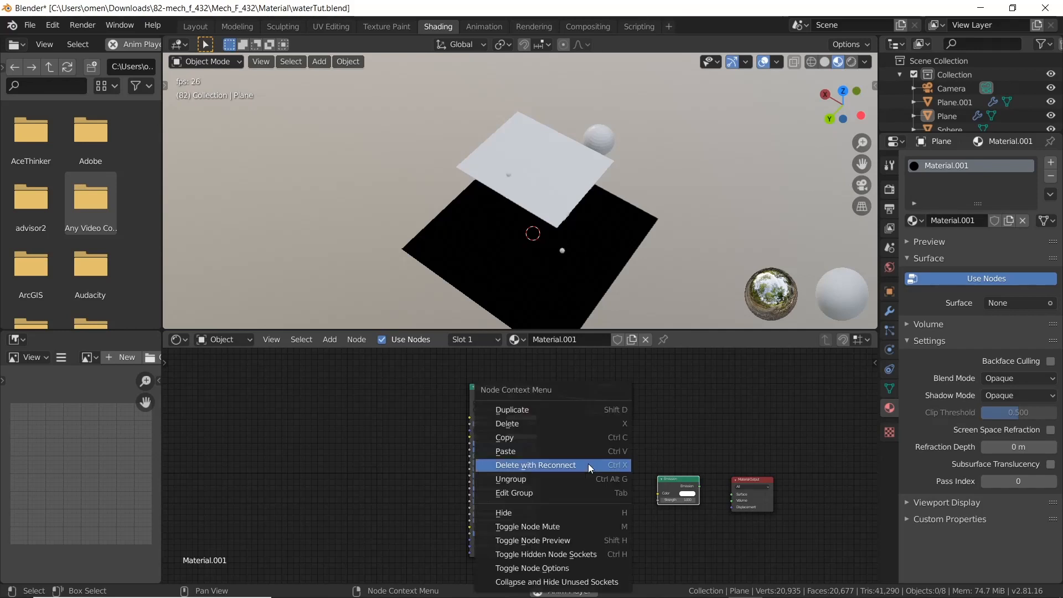
click(330, 339)
click(344, 355)
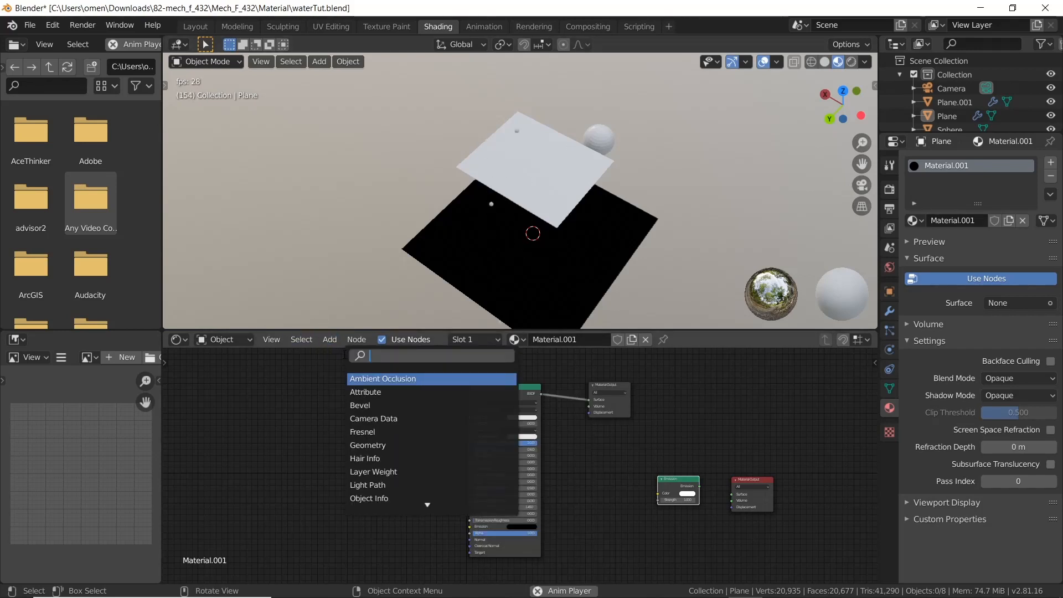
text(image)
key(Return)
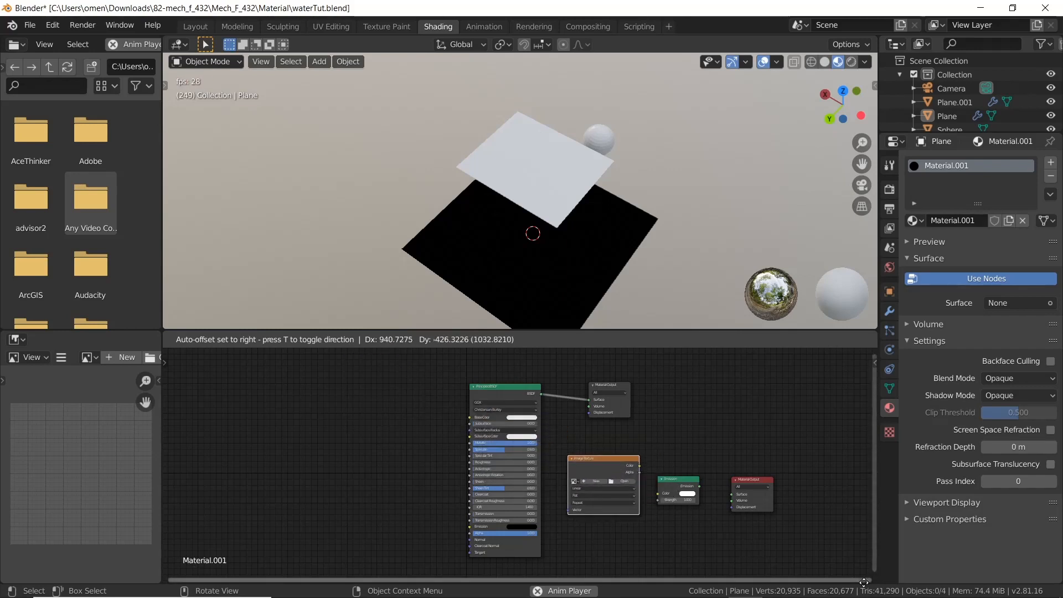
click(794, 559)
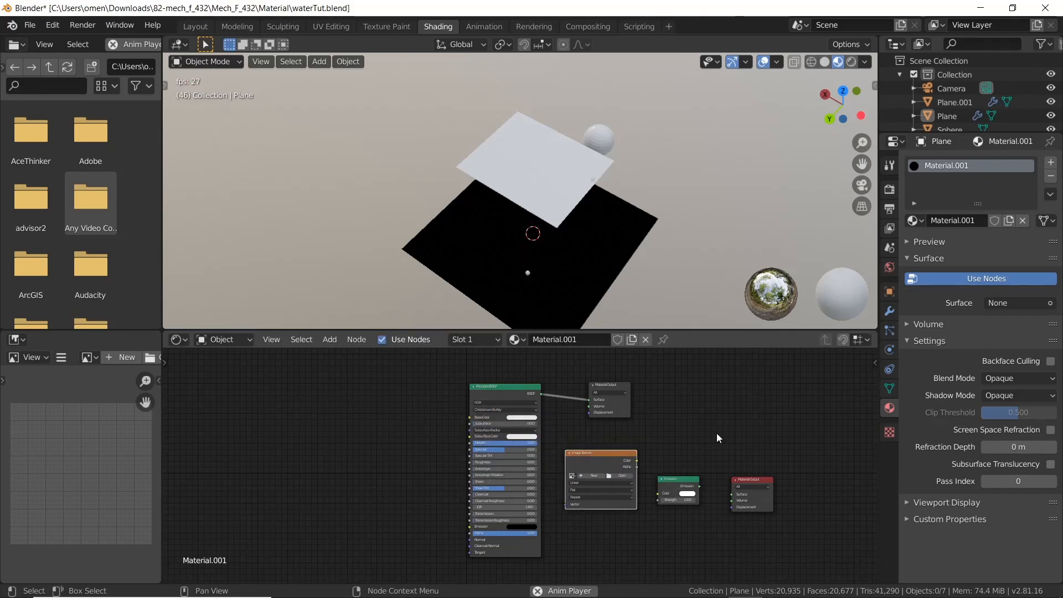
drag(531, 389, 284, 396)
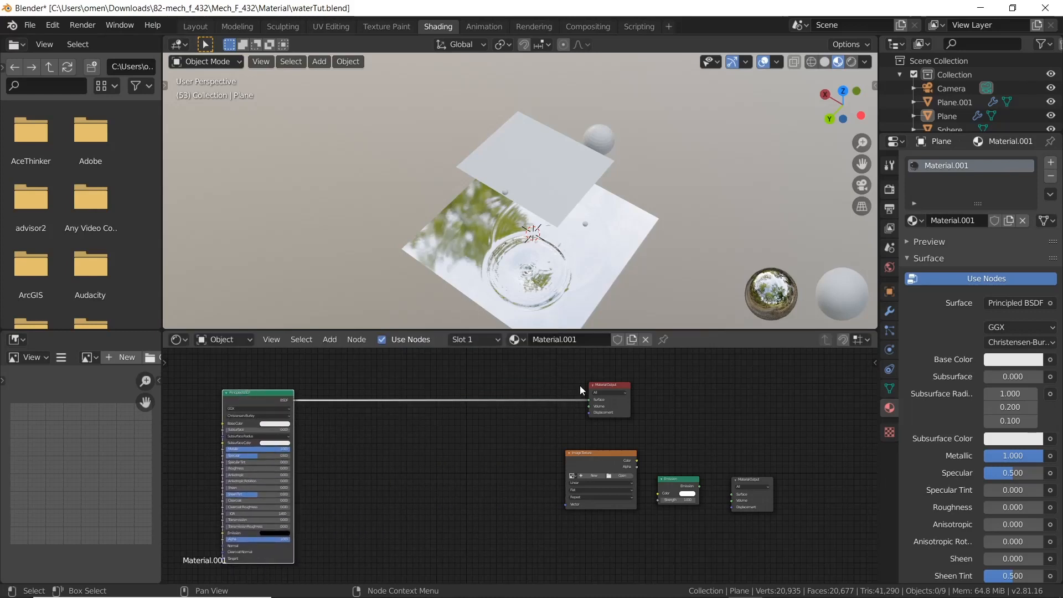
drag(605, 383, 344, 396)
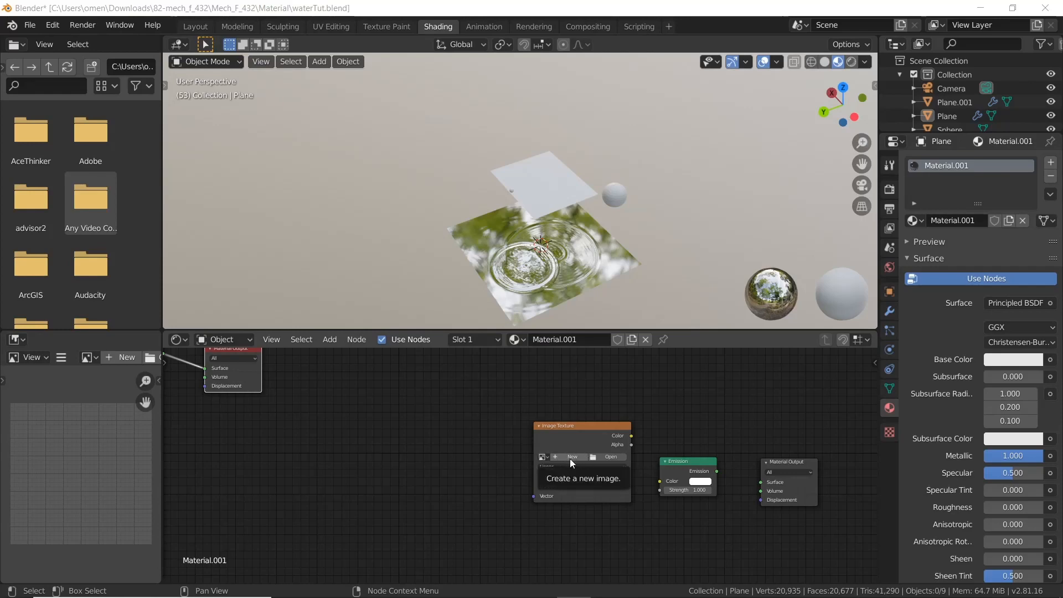
- Load spiral.jpg from the Desktop folder into the Image Texture node
click(606, 456)
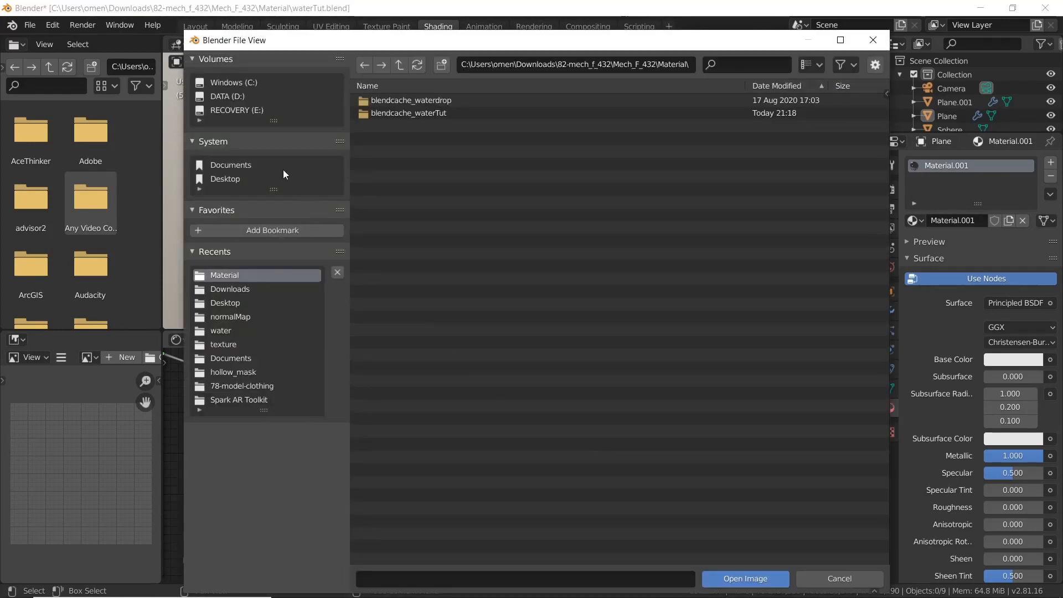
click(232, 178)
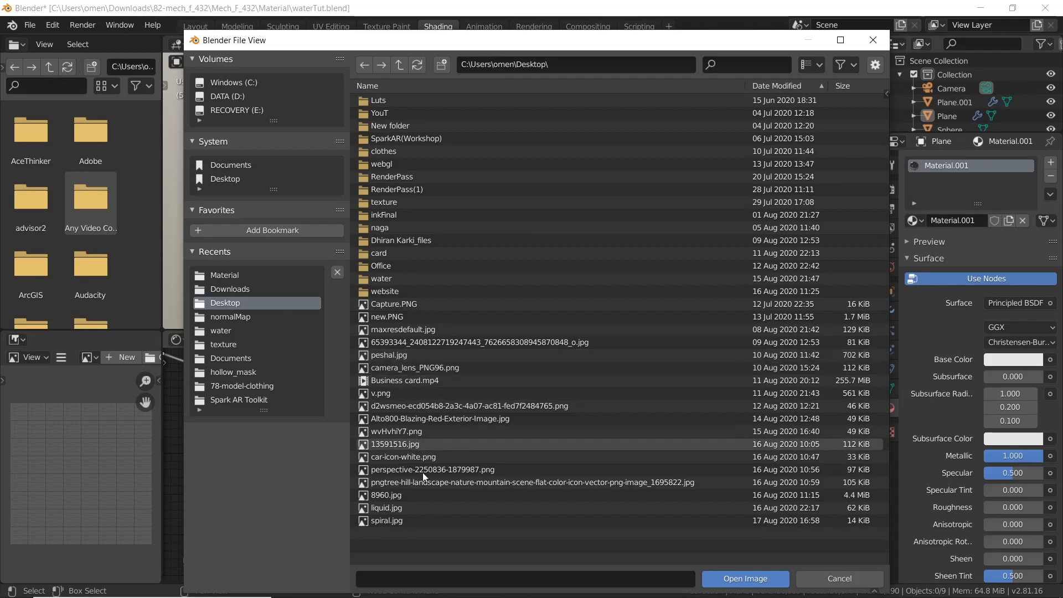
click(387, 523)
click(748, 578)
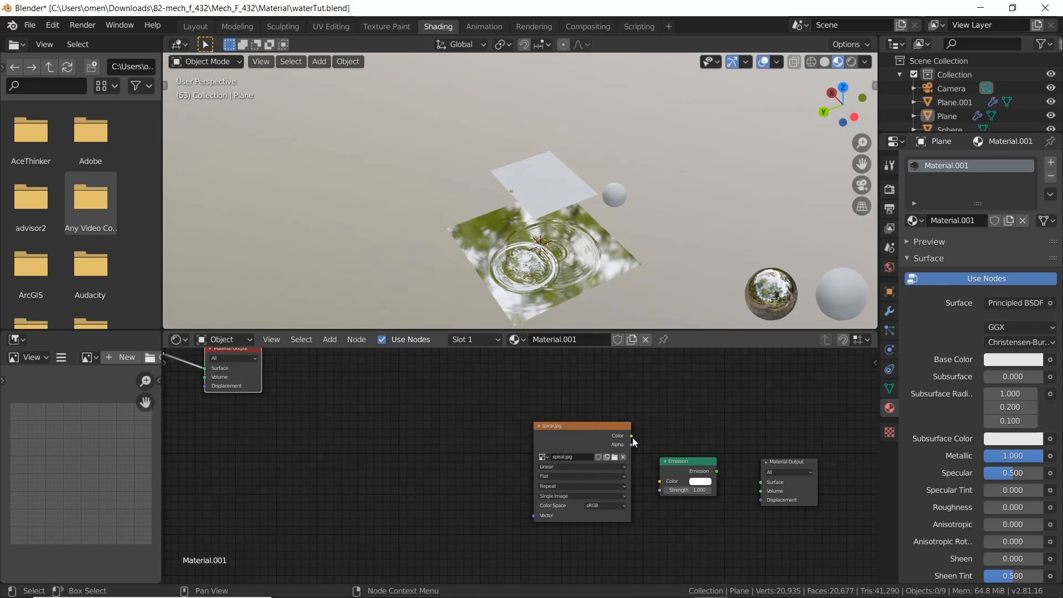
- Link the spiral.jpg color through the Emission node to the duplicated Material Output's surface and save the file
drag(632, 435, 759, 483)
key(ctrl+s)
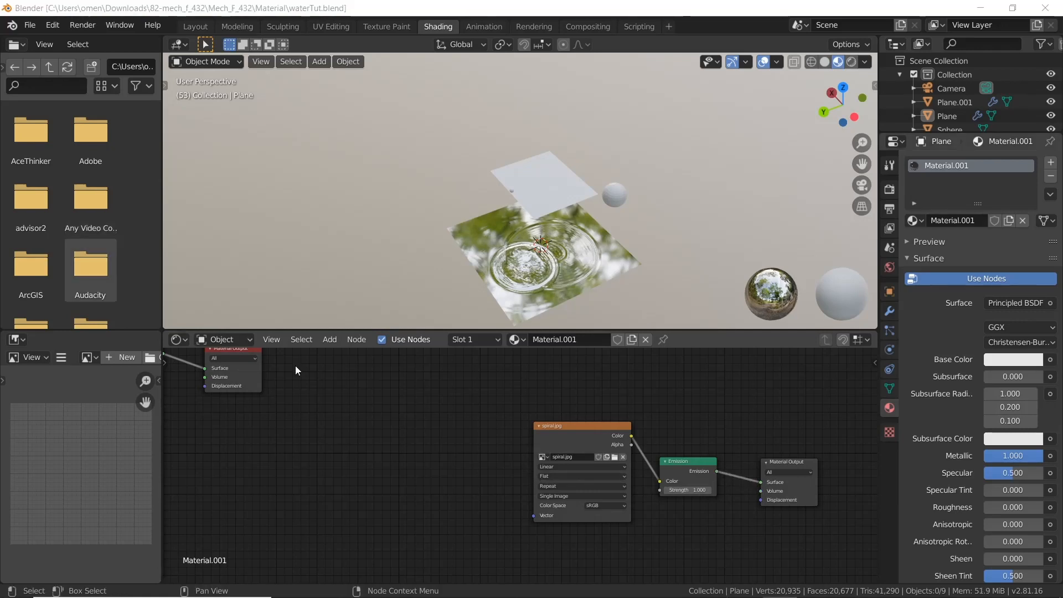
- Add a Mapping node and place it before the spiral.jpg texture node
click(340, 342)
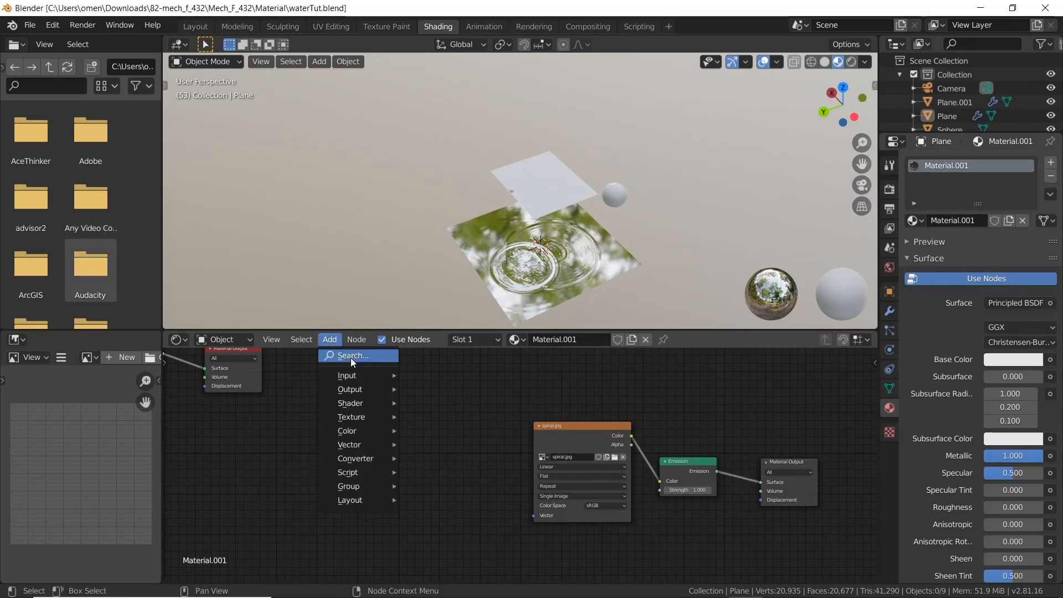
click(351, 358)
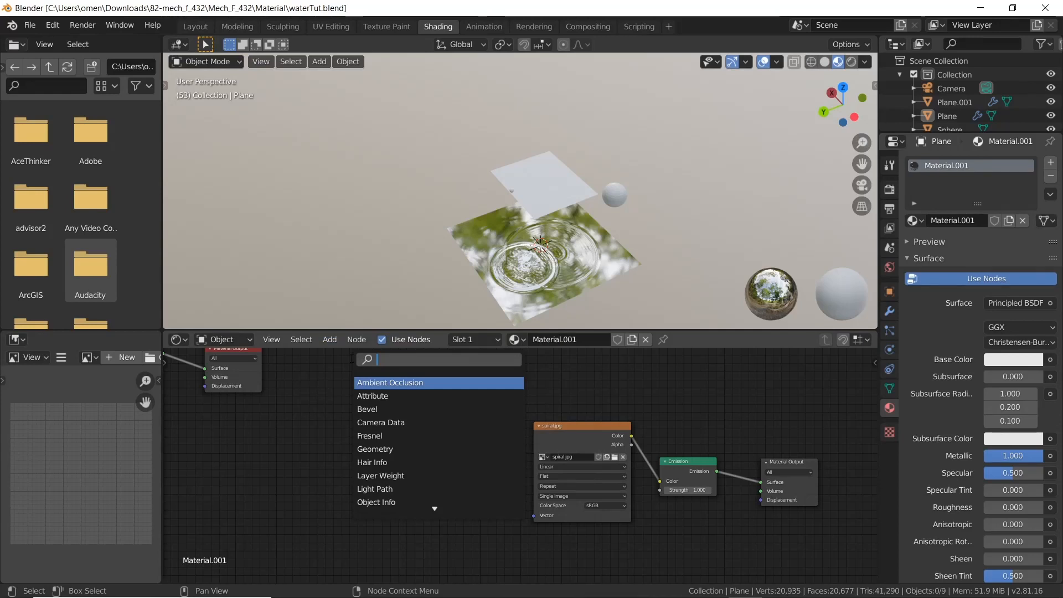
text(mapp)
key(Return)
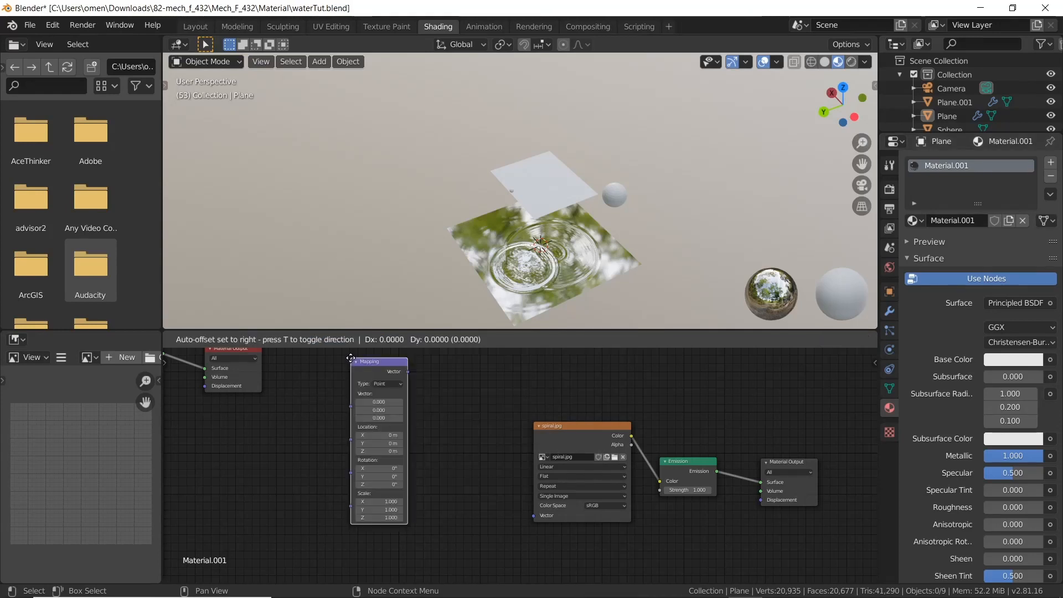
click(467, 423)
scroll(460, 424, up, 2)
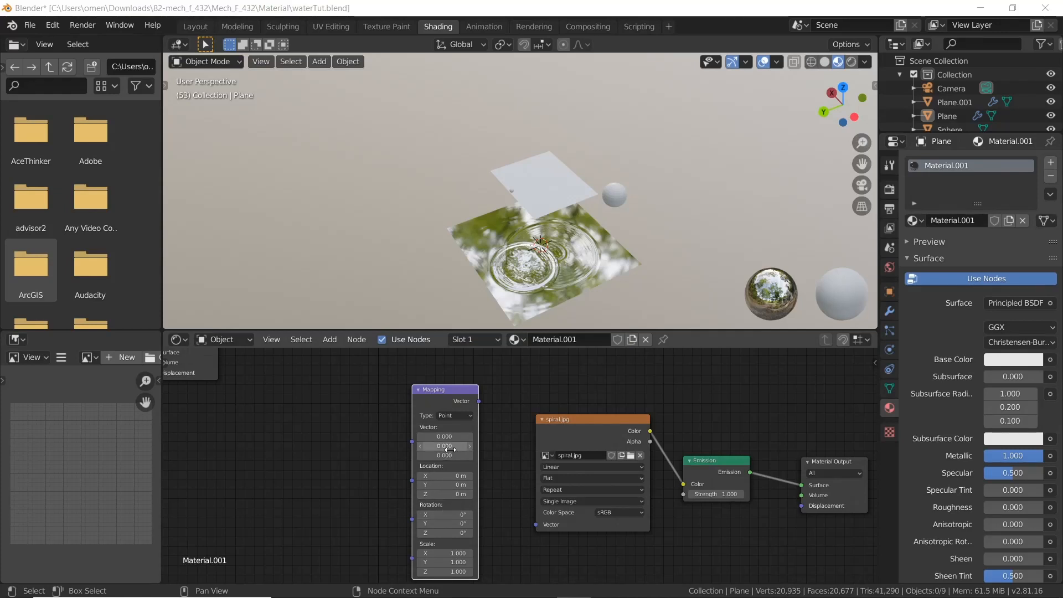
- Set the Mapping node's scale to 2 in X, 2 in Y and 0 in Z
click(455, 553)
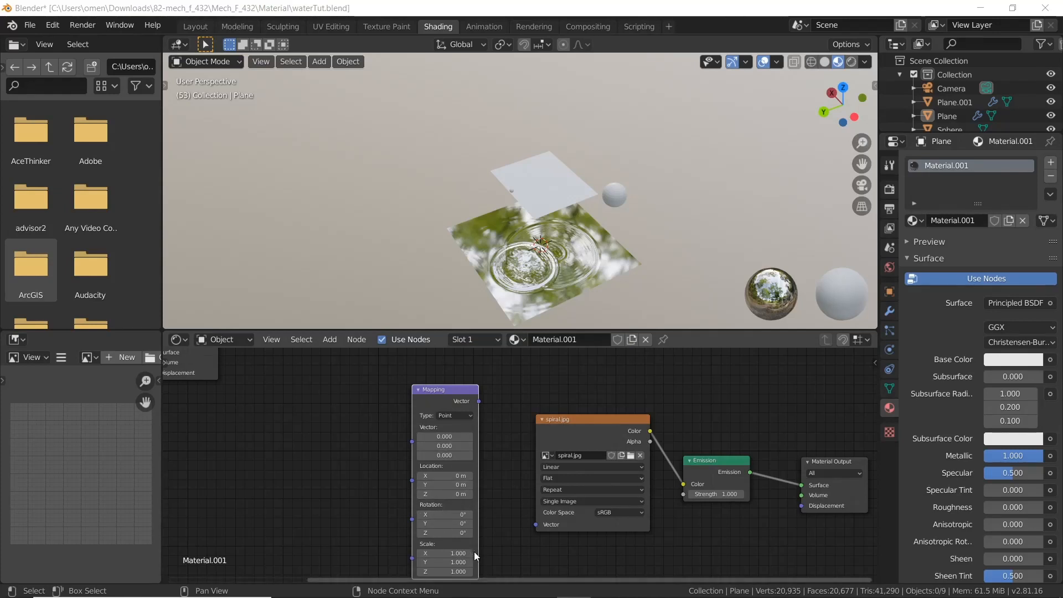
text(1.0)
click(456, 552)
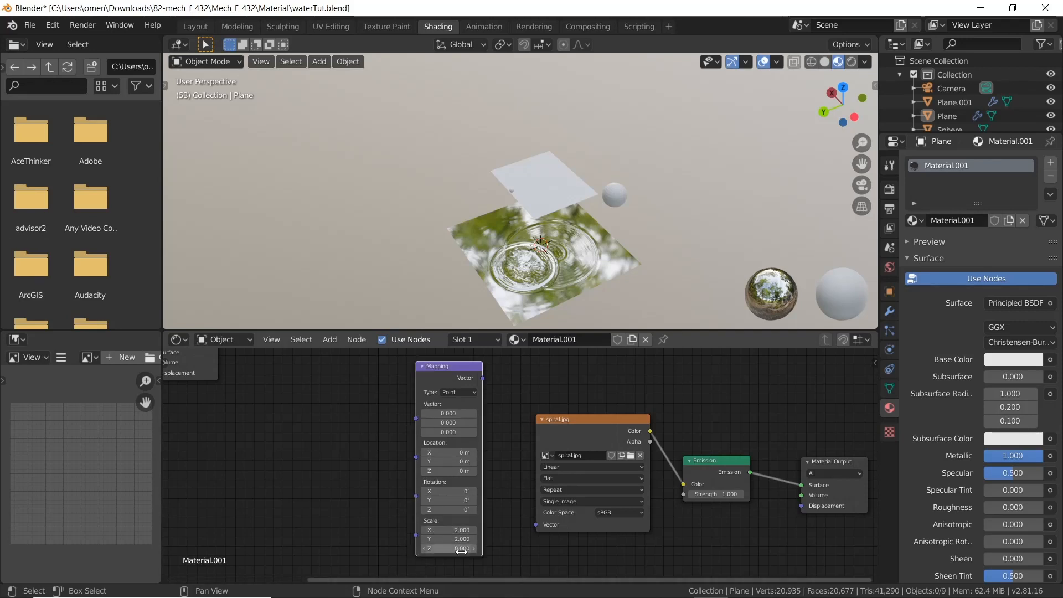
- Set the Mapping node's location to 1 m in X, Y and Z
click(461, 452)
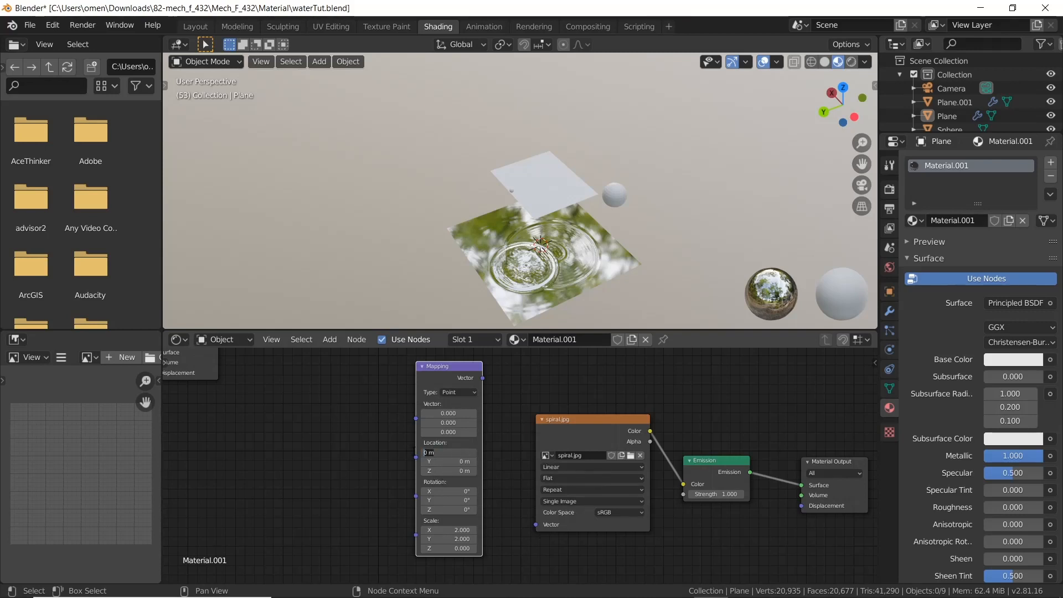
text(1)
click(461, 460)
click(422, 461)
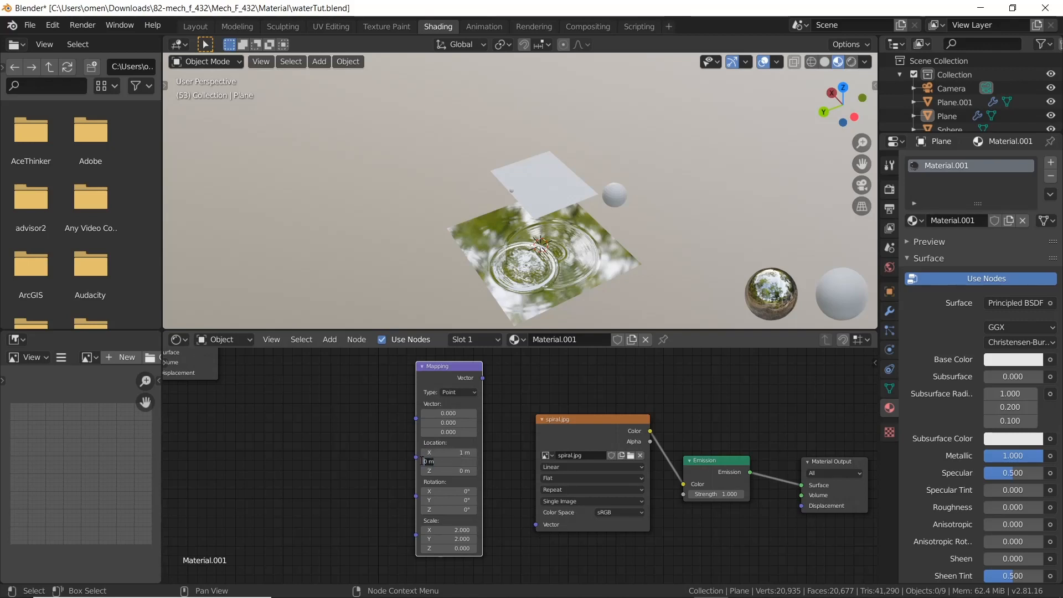
key(Return)
click(450, 470)
text(1)
key(Return)
- Add a Vector Transform node and place it before the Mapping node
click(329, 339)
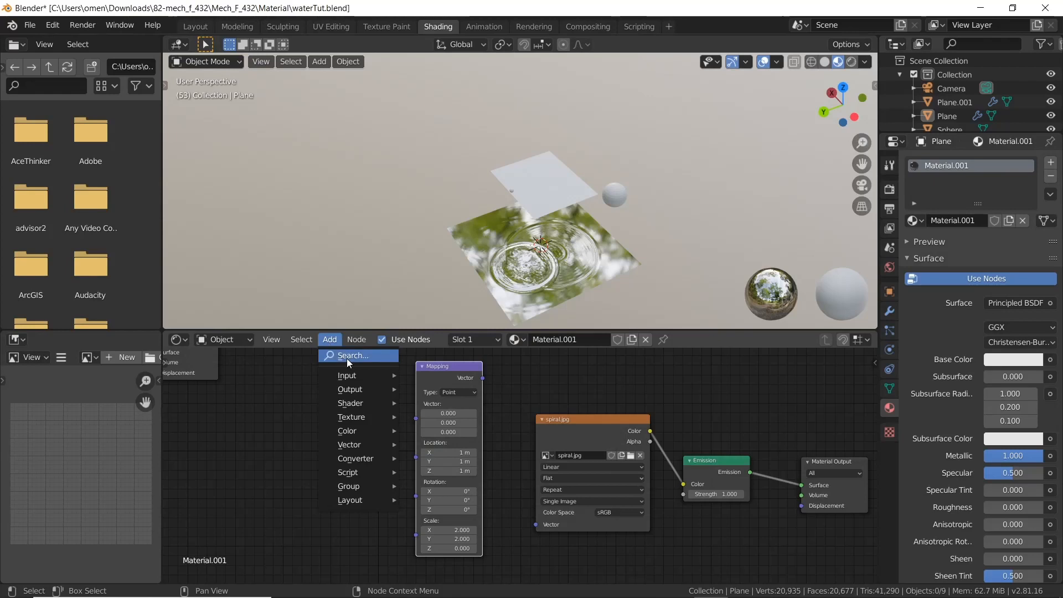
click(347, 356)
text(vec)
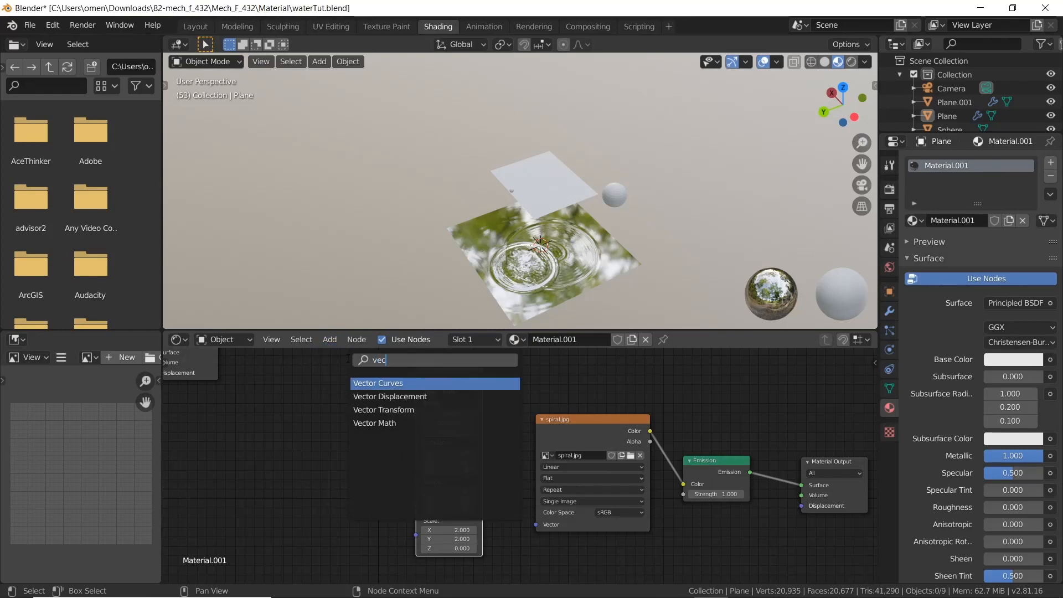
key(Down)
key(Down)
key(Return)
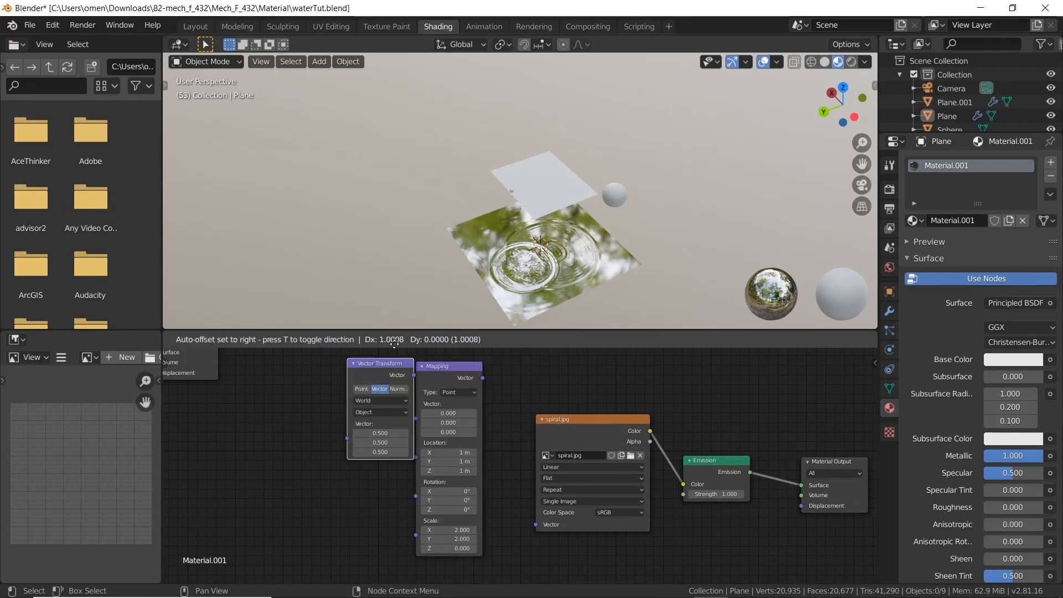
click(268, 399)
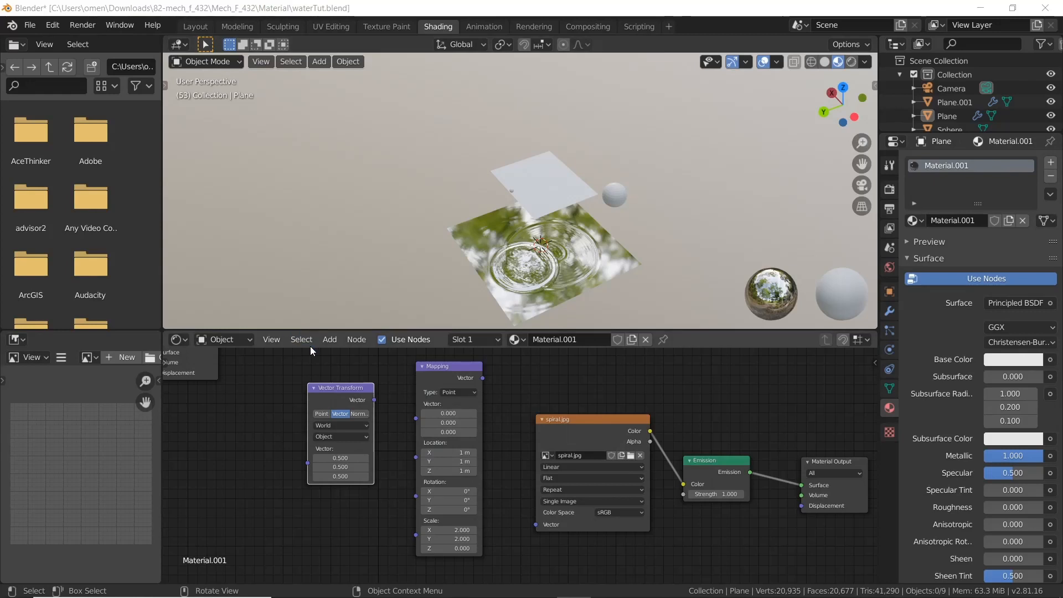
- Set the Vector Transform to Normal from Object to Camera and link it through the Mapping node to the spiral.jpg texture's vector
click(359, 414)
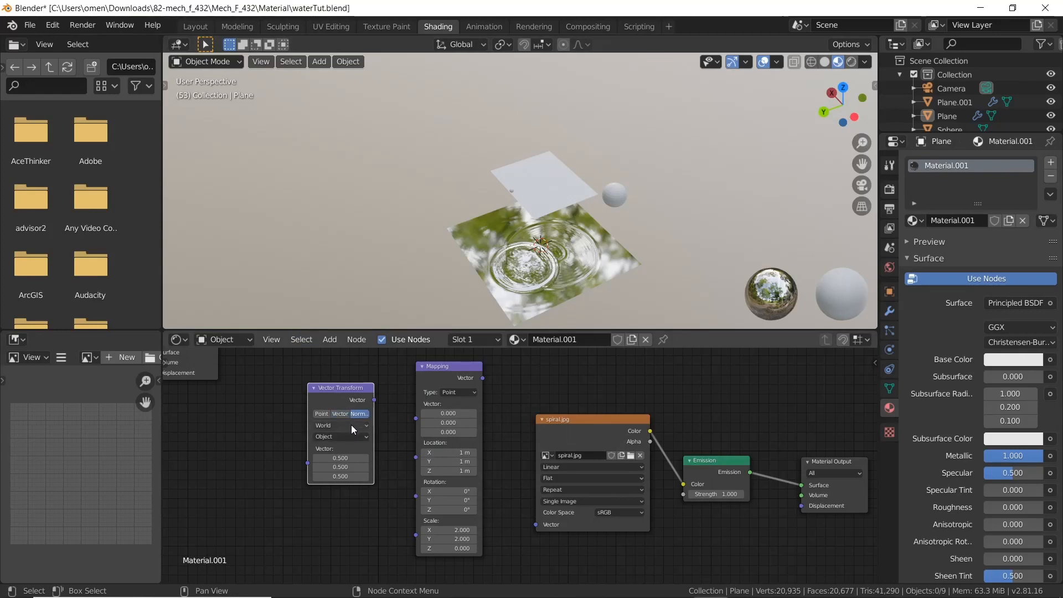
click(351, 426)
click(345, 437)
click(339, 468)
drag(375, 400, 413, 415)
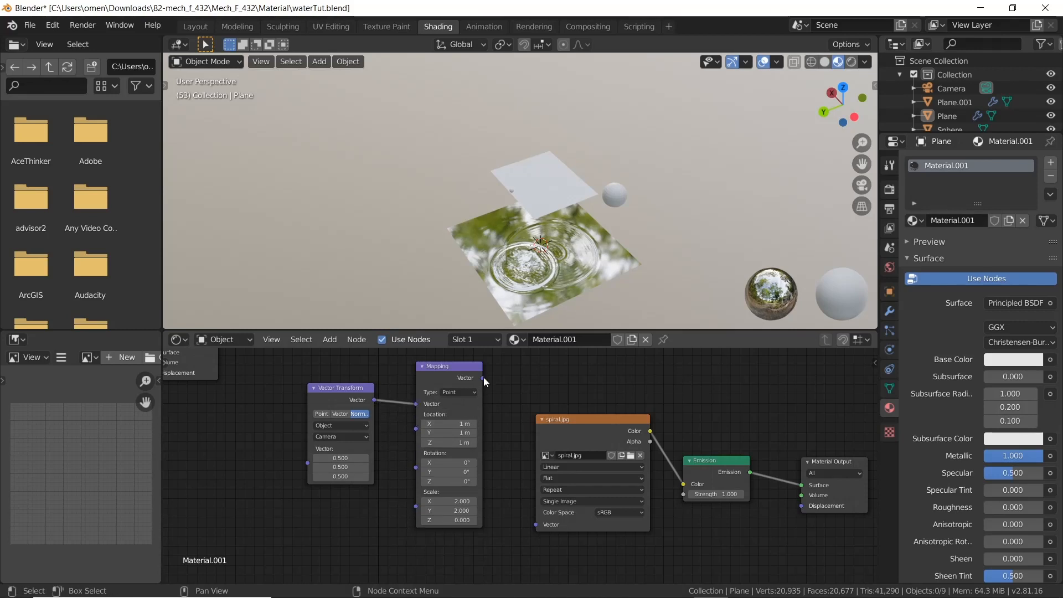
drag(483, 378, 530, 526)
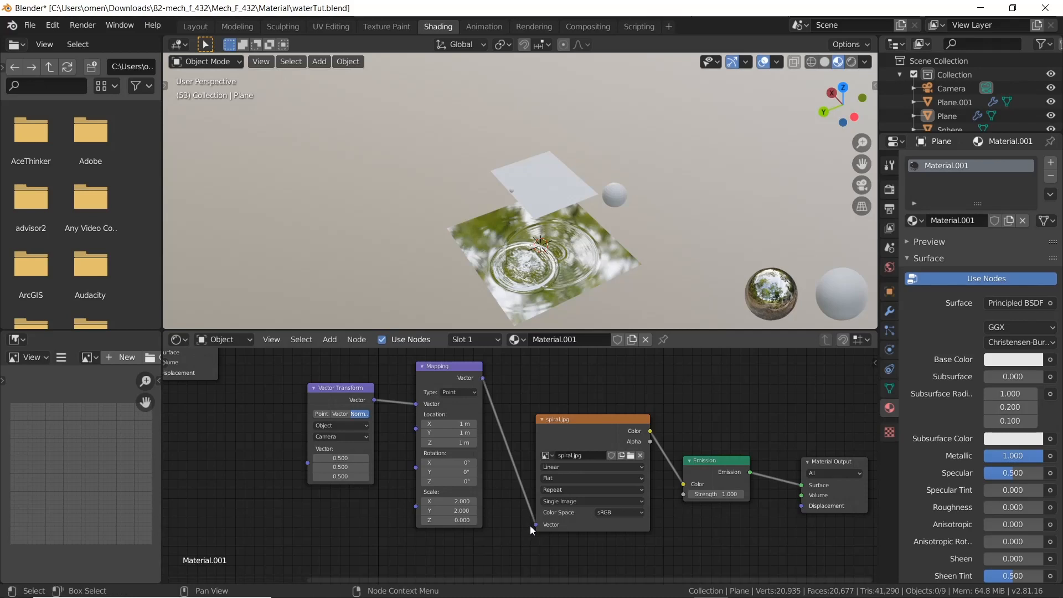
- Add a Texture Coordinate node before the Vector Transform node and link its Normal output to the Vector Transform's vector input
scroll(324, 457, down, 3)
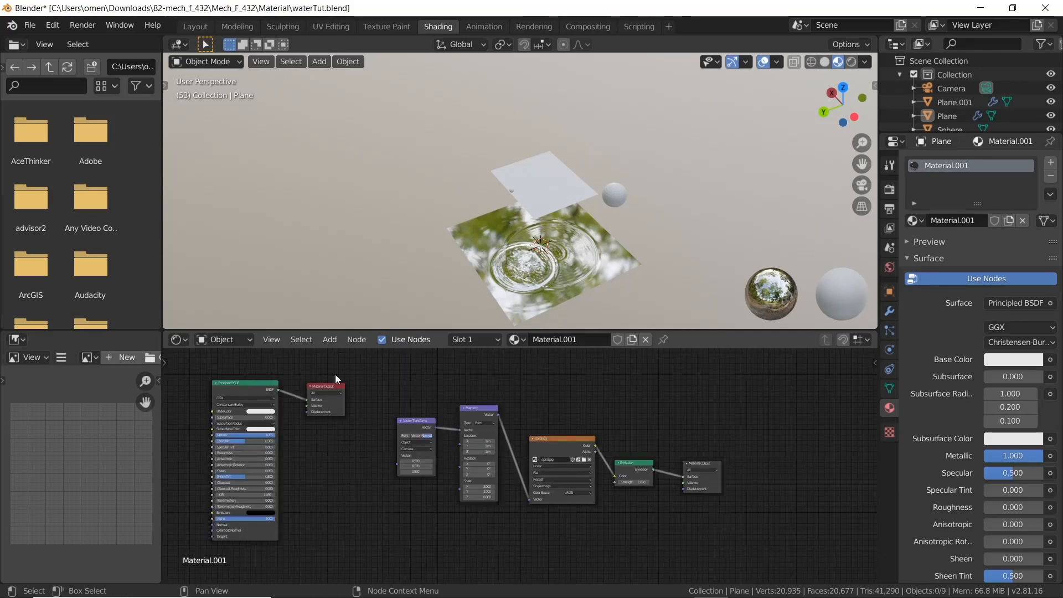
click(330, 339)
click(350, 352)
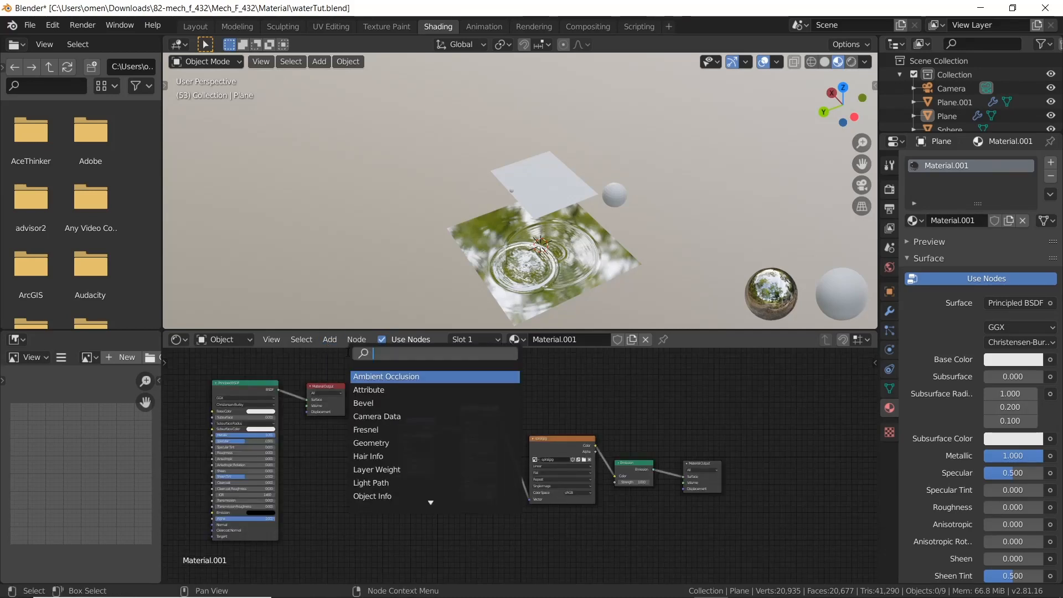
text(te)
key(Down)
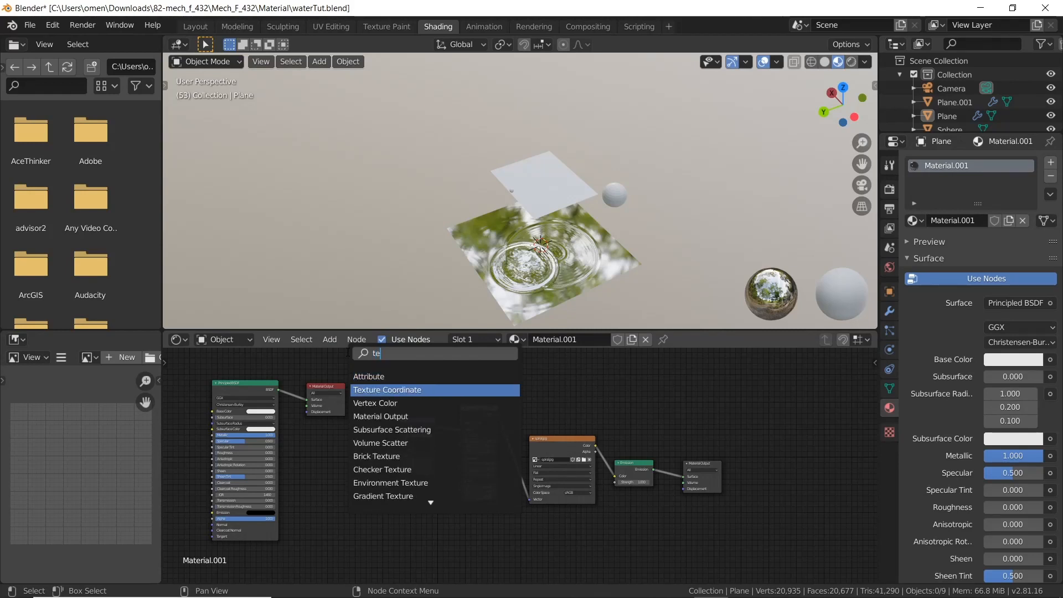
key(Return)
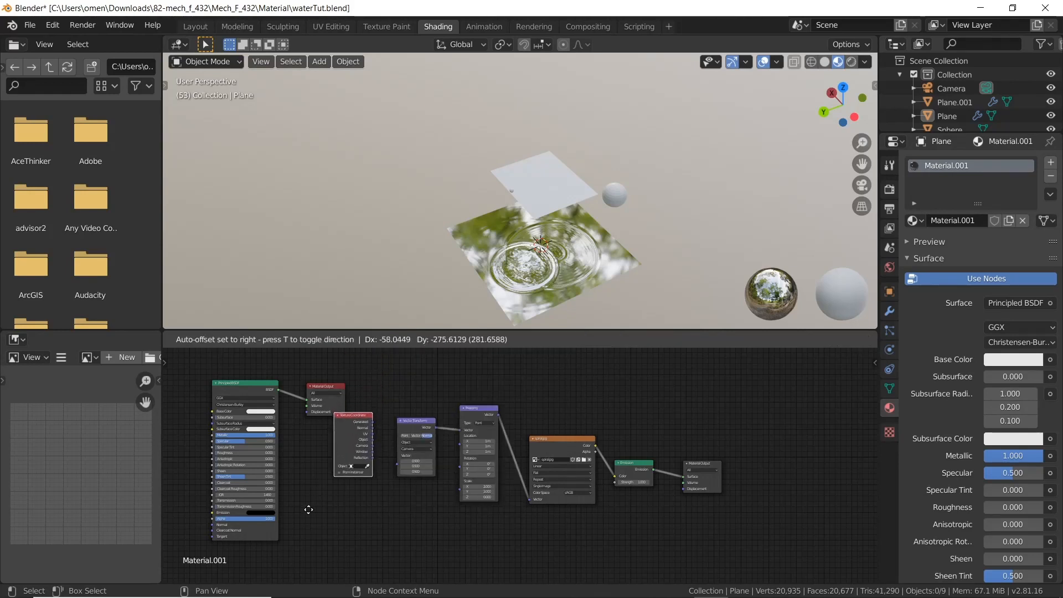
click(307, 530)
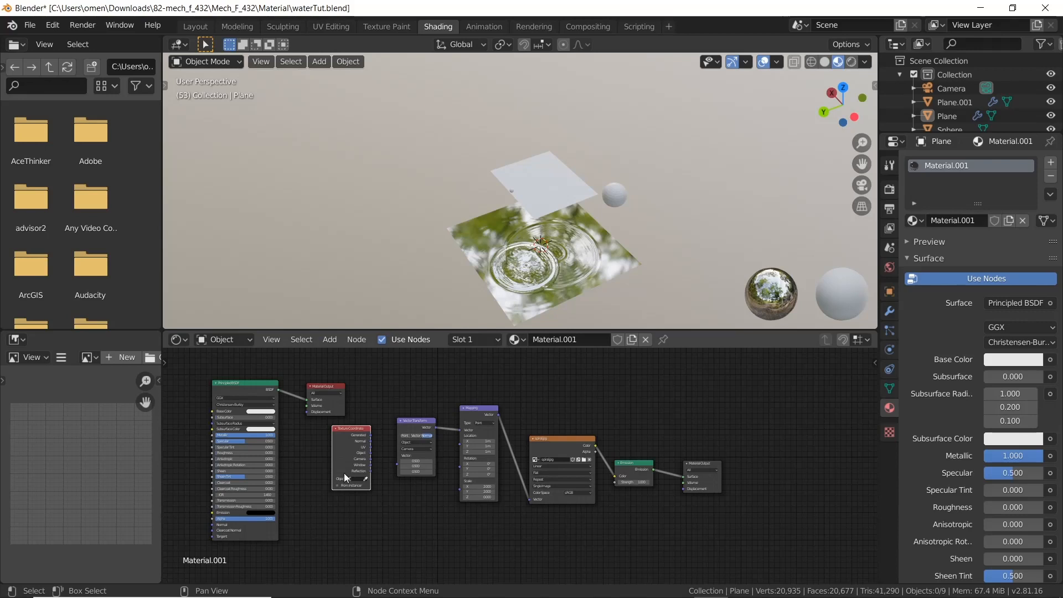
scroll(359, 448, up, 1)
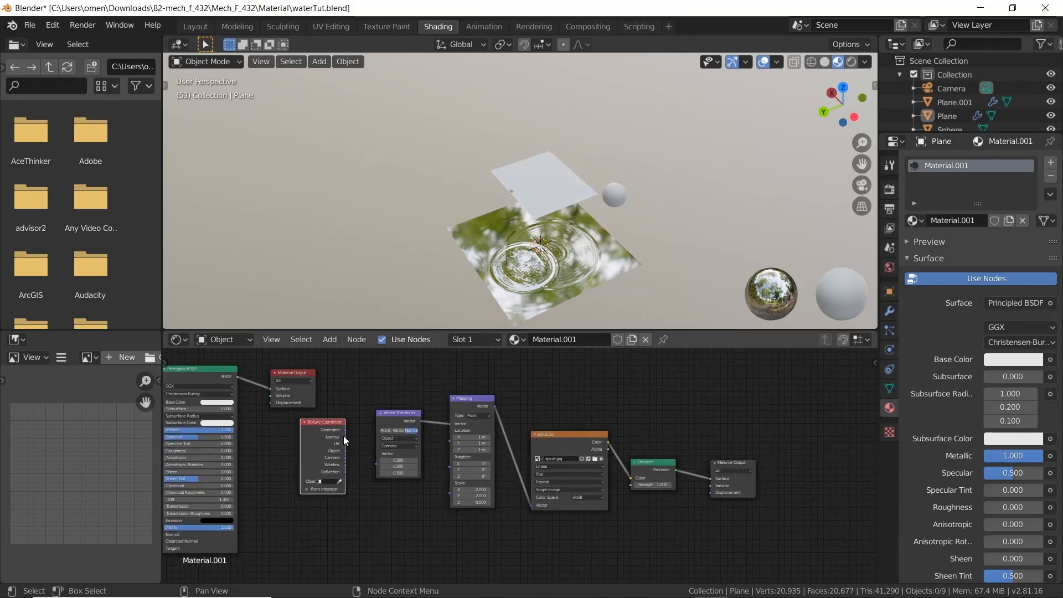
drag(344, 437, 374, 462)
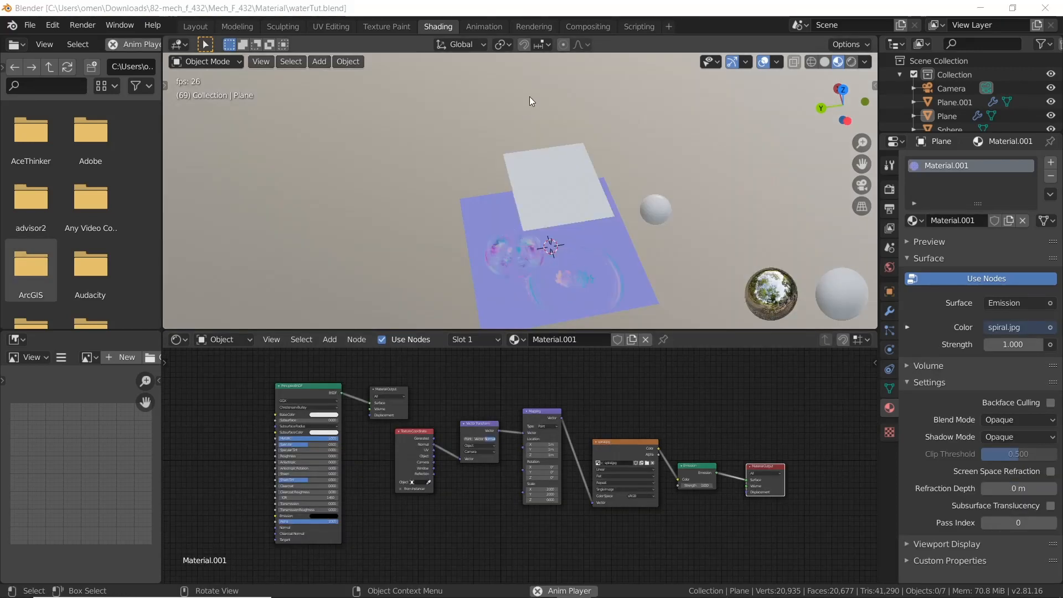
- Add a new camera at the 3D cursor in the centre of the canvas plane, working from the top view
click(566, 150)
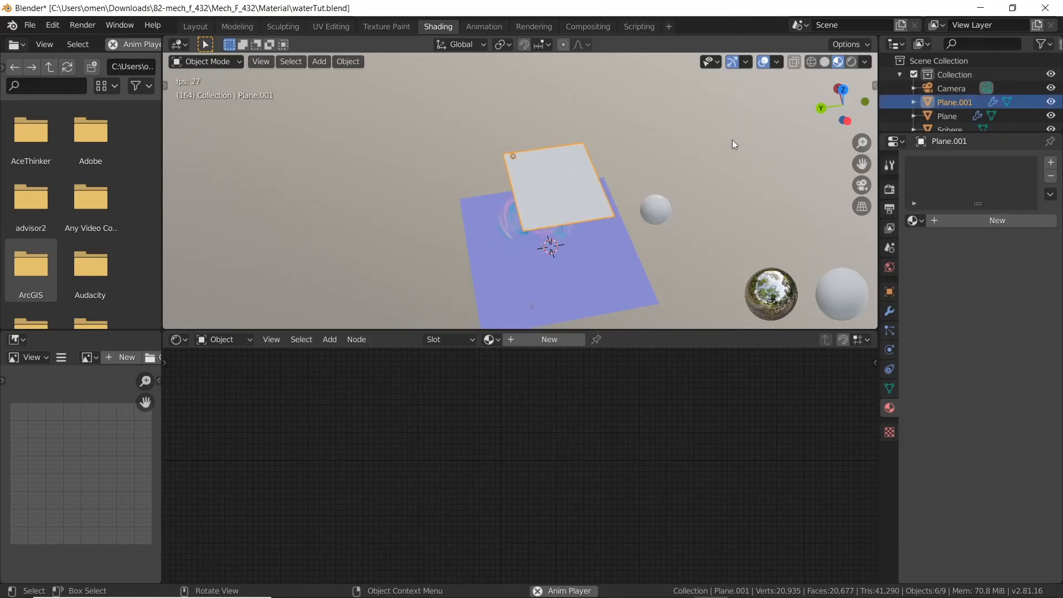
click(840, 89)
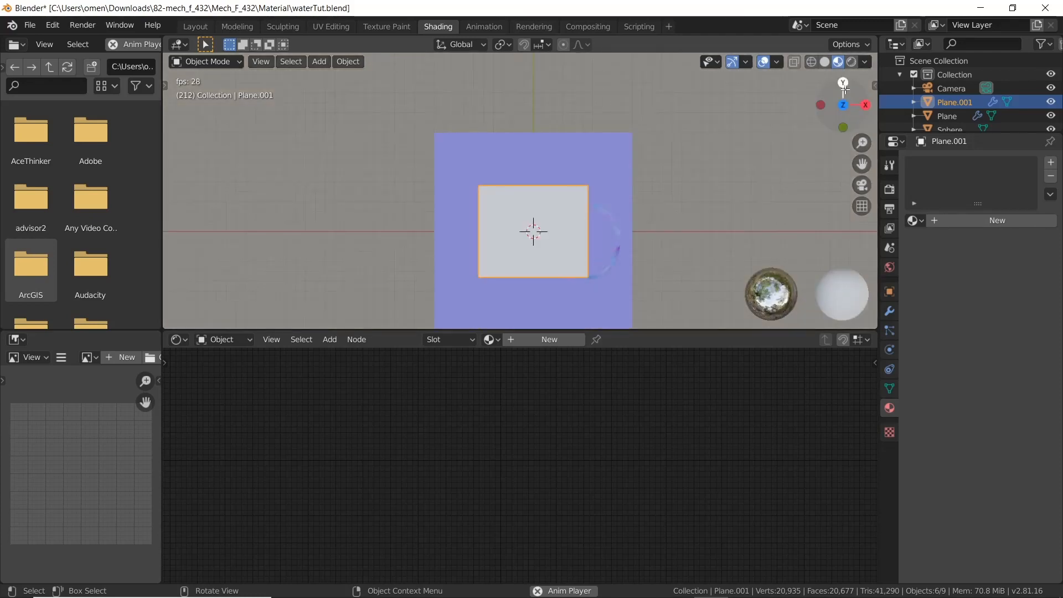
scroll(579, 204, down, 2)
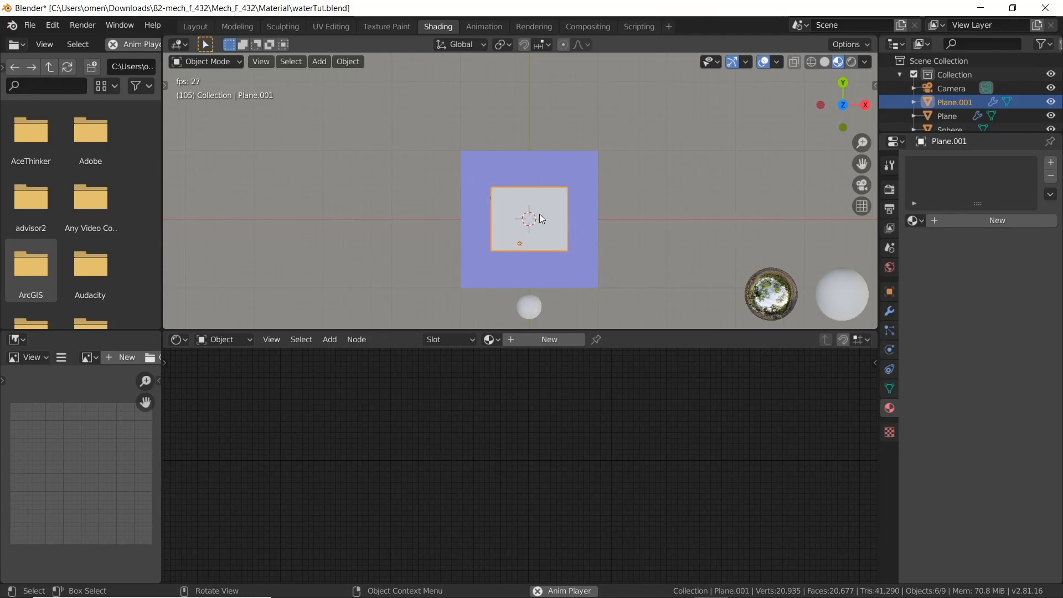
click(319, 61)
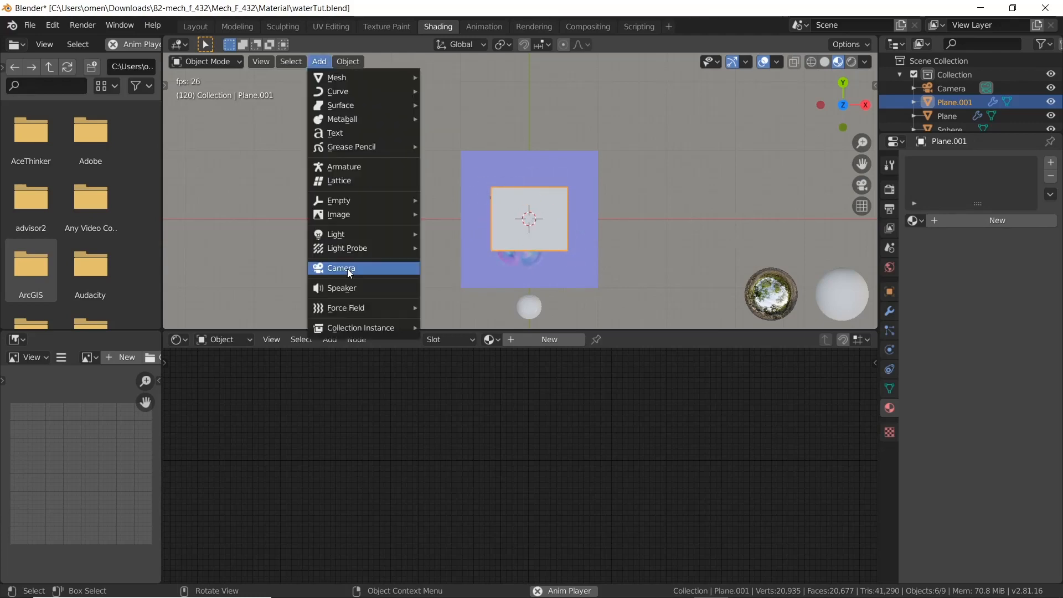
click(347, 268)
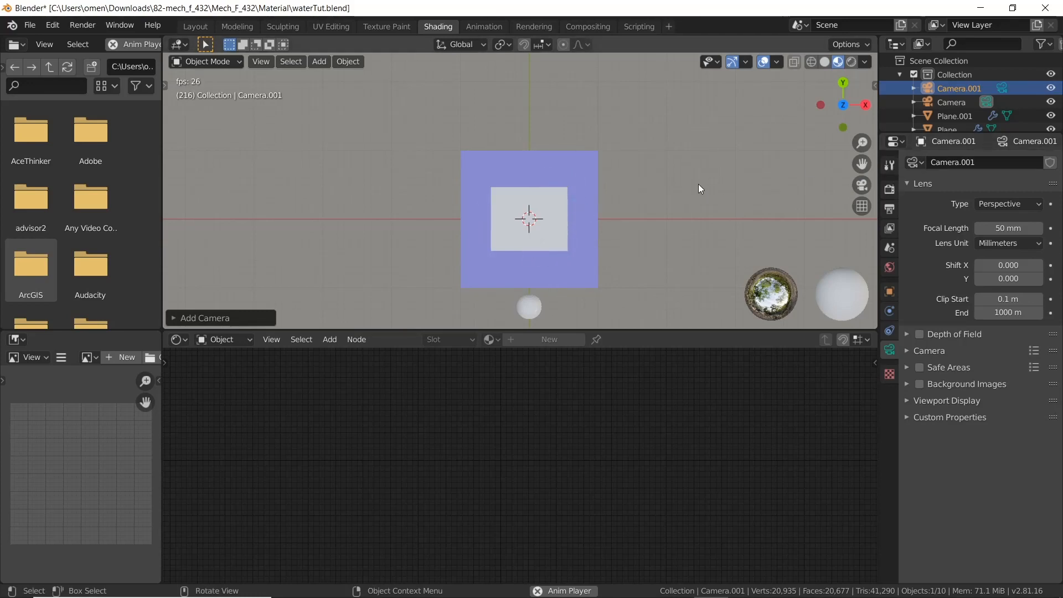
key(n)
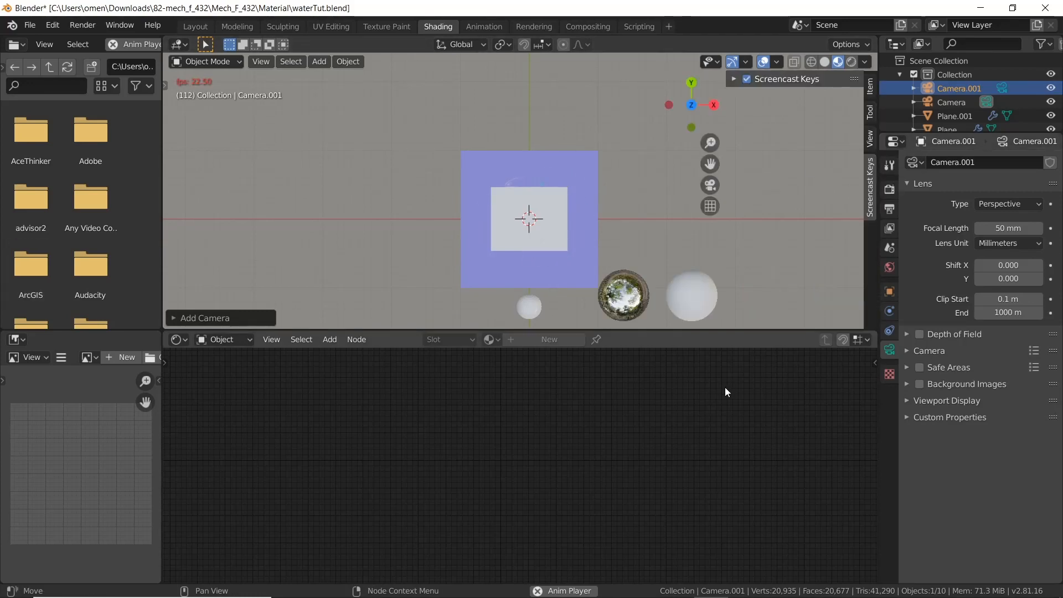
- Set the new camera's lens type to Orthographic with an orthographic scale of 2
click(1023, 205)
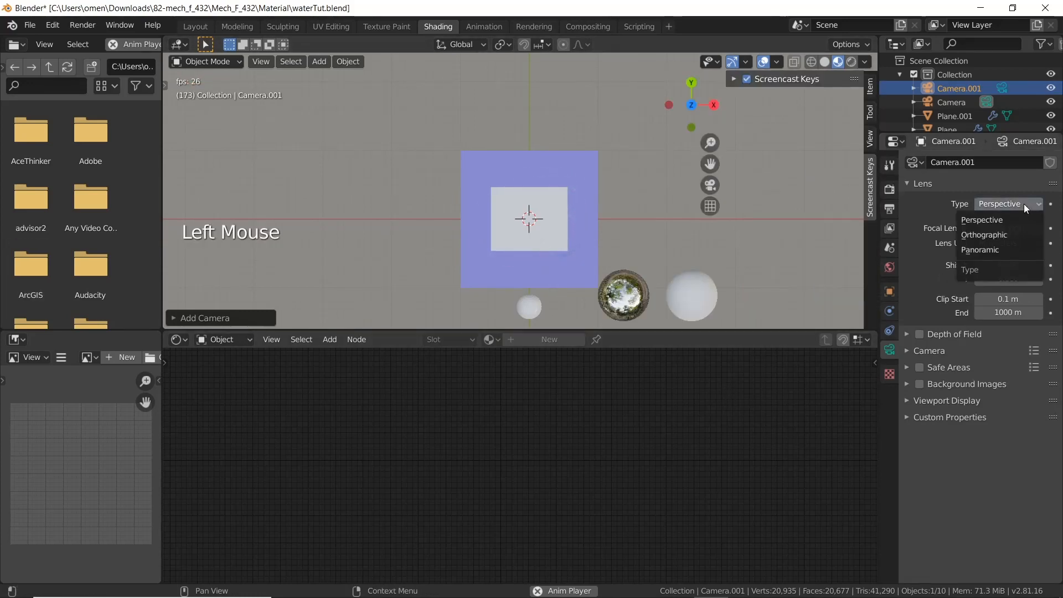
click(994, 234)
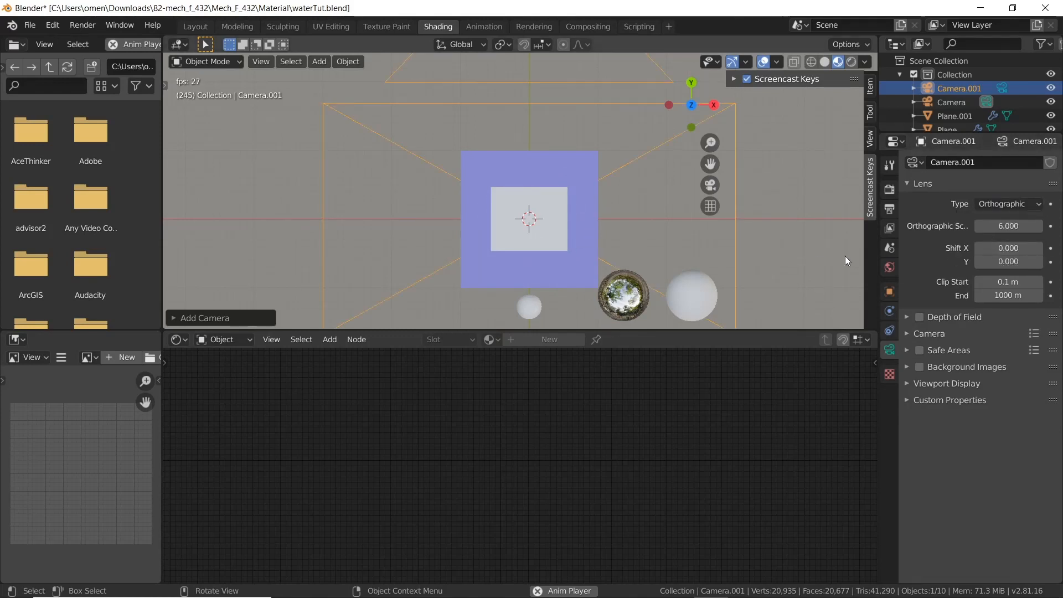
click(1008, 227)
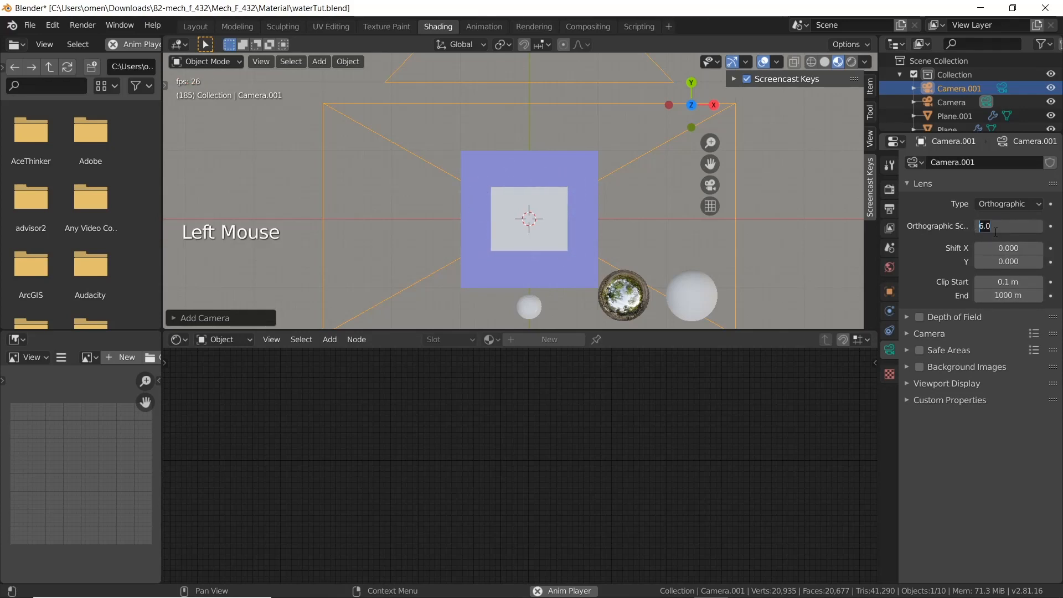
text(2)
key(Return)
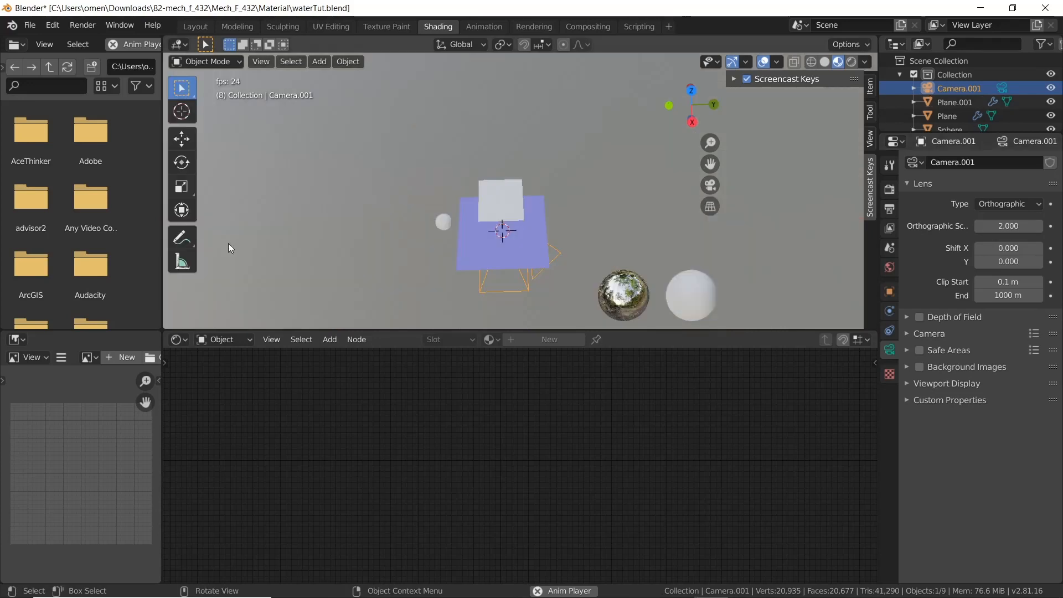
- Move the new camera up above the canvas plane and adjust its position over the plane
click(184, 140)
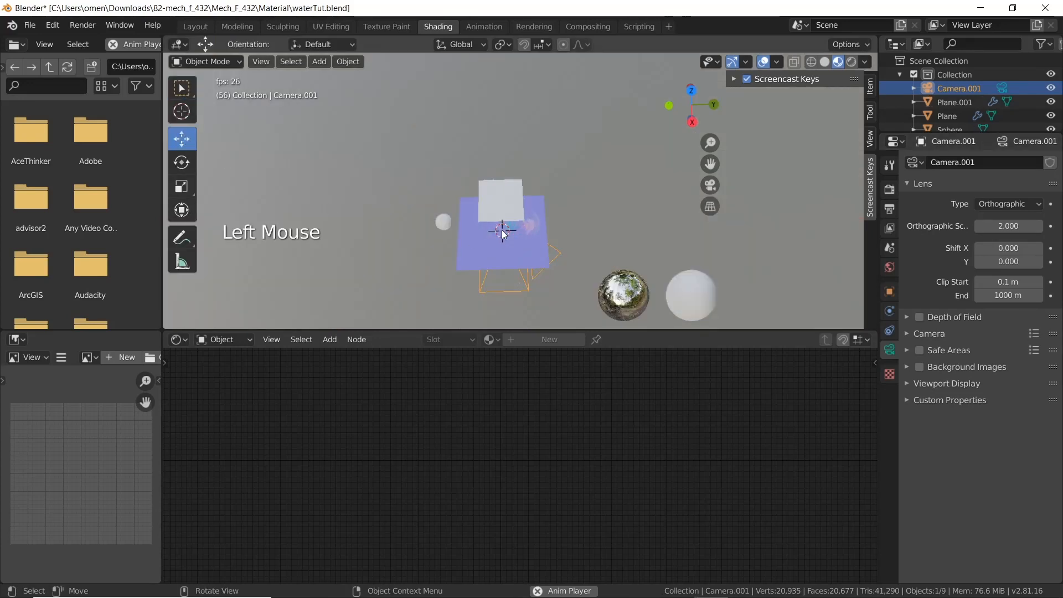
drag(502, 227, 500, 178)
middle_drag(498, 194, 440, 251)
drag(559, 209, 519, 188)
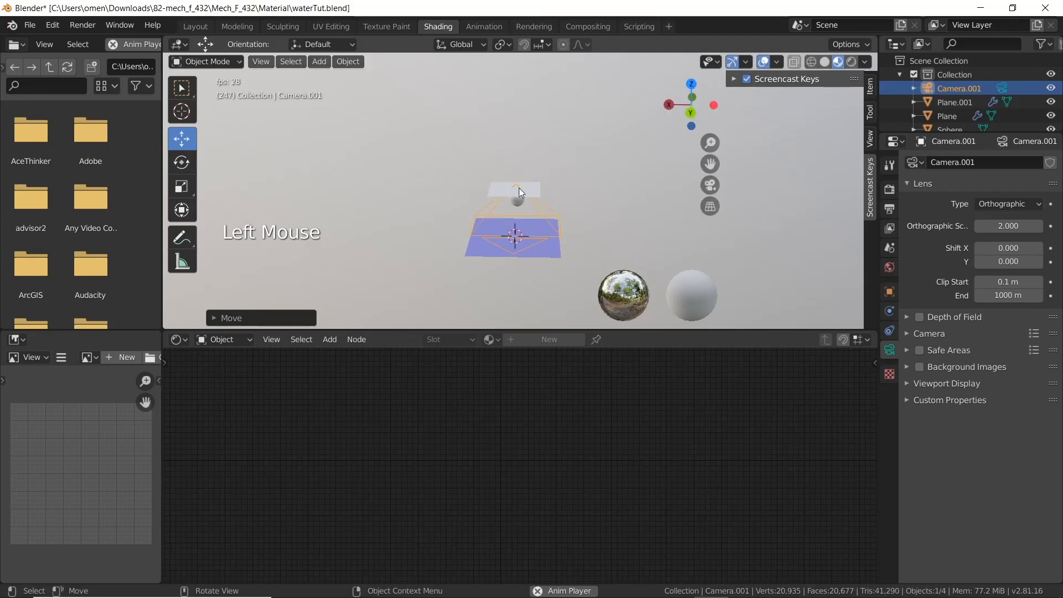
middle_drag(534, 221, 662, 237)
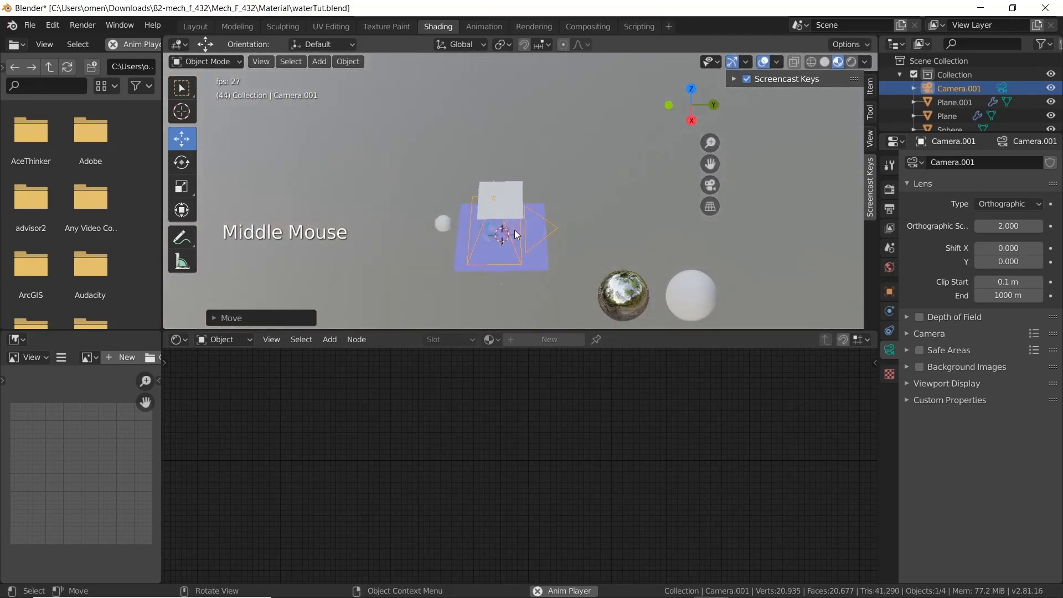
drag(502, 237, 505, 238)
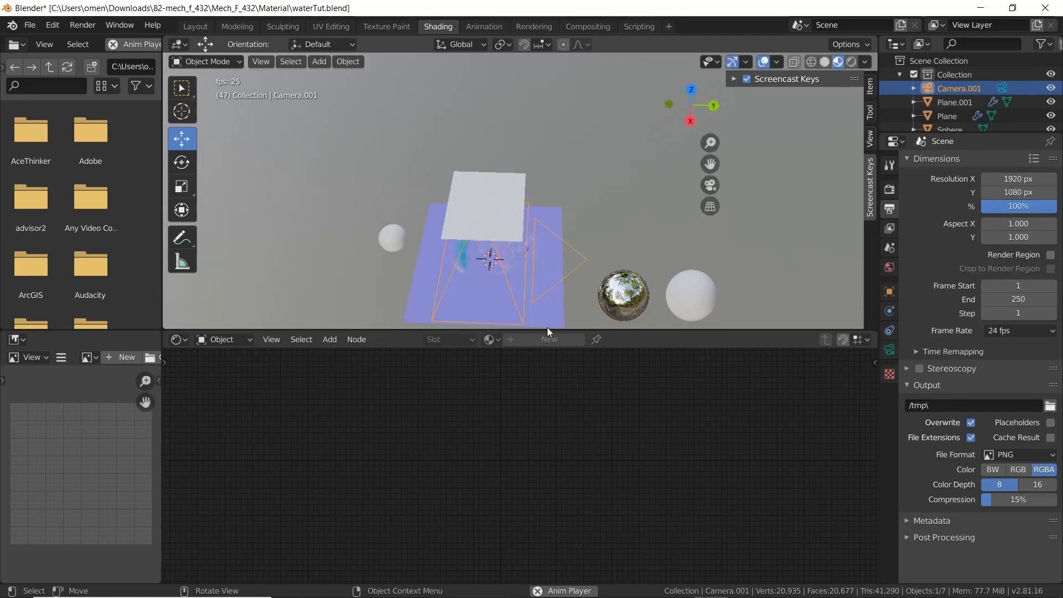
- Set the render output resolution to 1024 px in X and 1024 px in Y
click(891, 208)
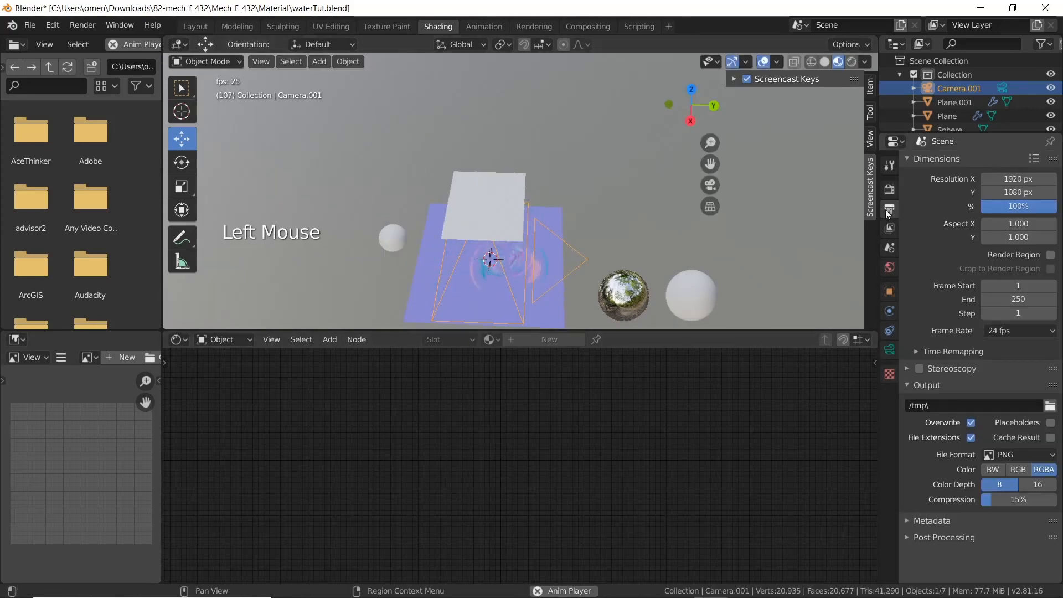
click(1010, 180)
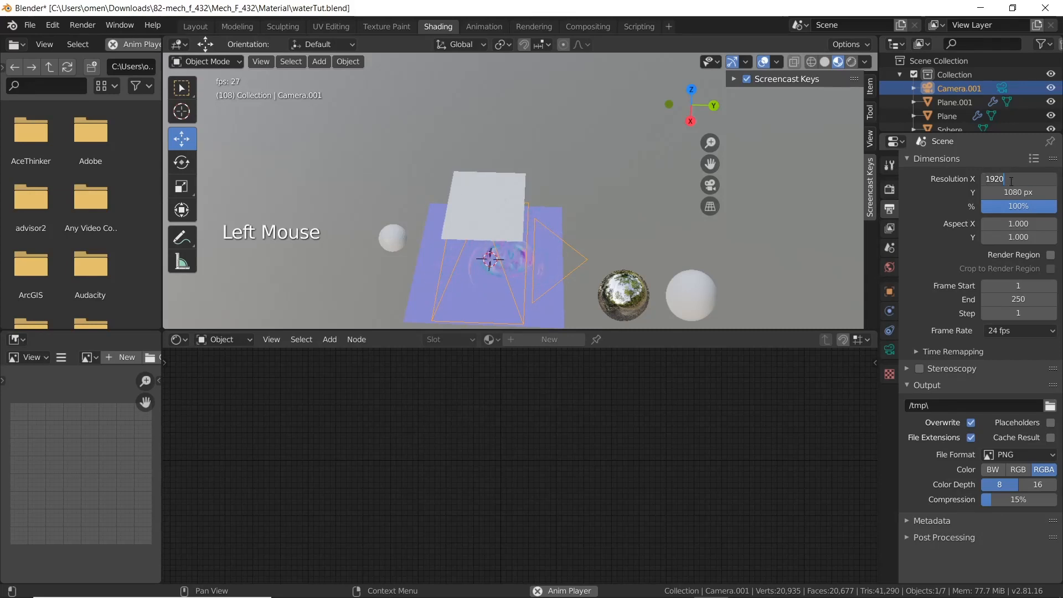
drag(1010, 181, 962, 181)
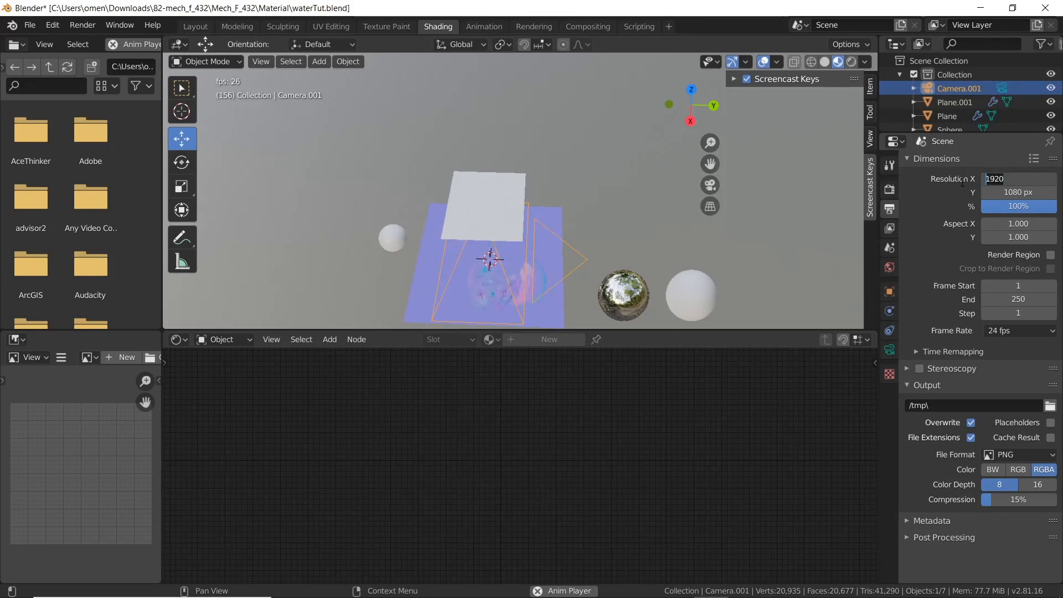
text(102)
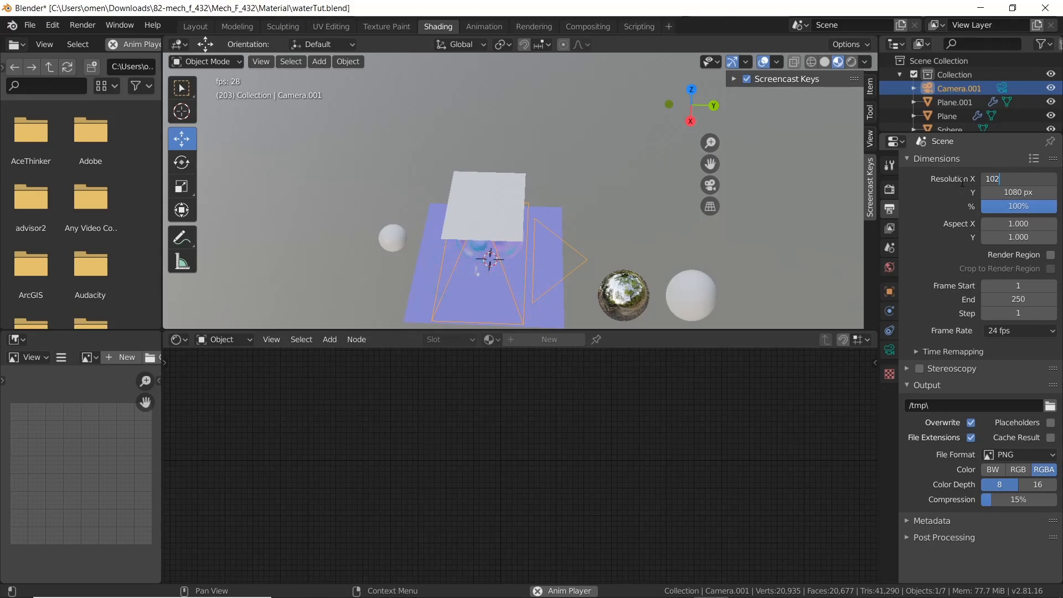
text(4)
key(Return)
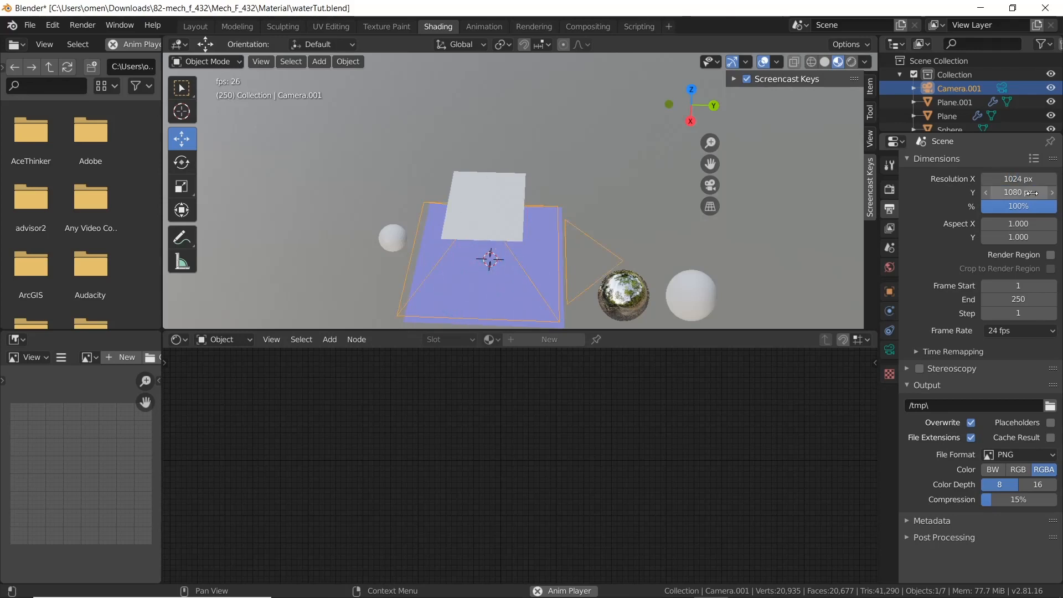
click(1031, 193)
double_click(986, 192)
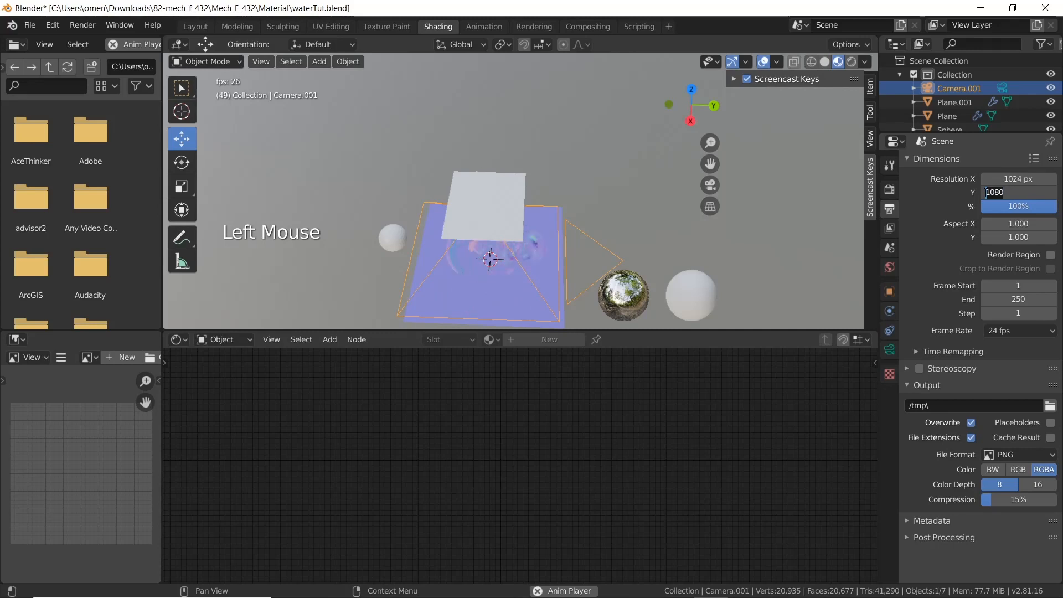
text(1024)
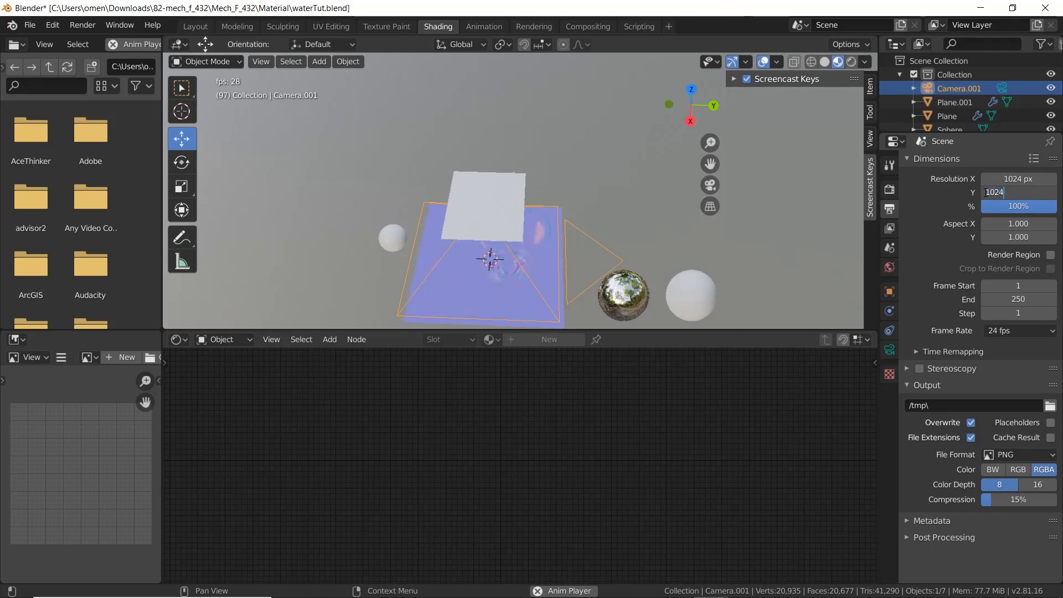
key(Return)
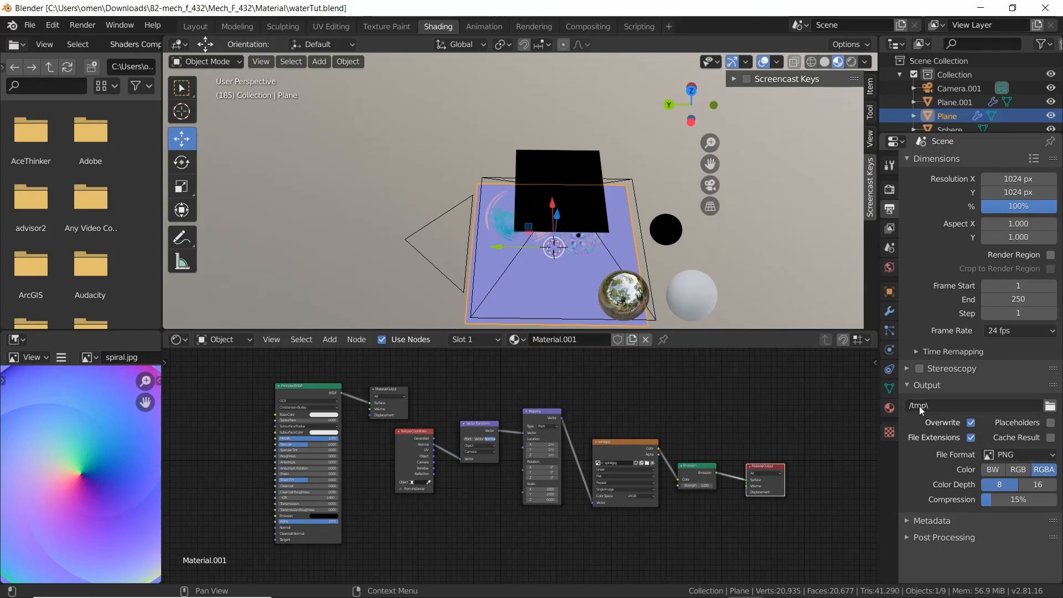
- Create a folder named remder on the Desktop and choose it as the render output location
click(1048, 406)
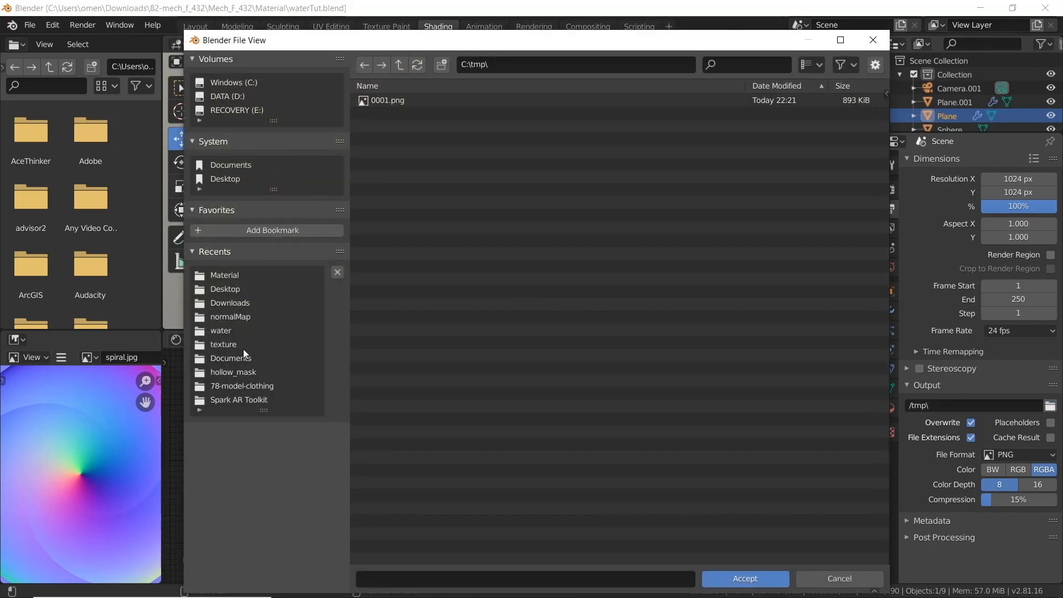
click(217, 290)
scroll(578, 410, down, 2)
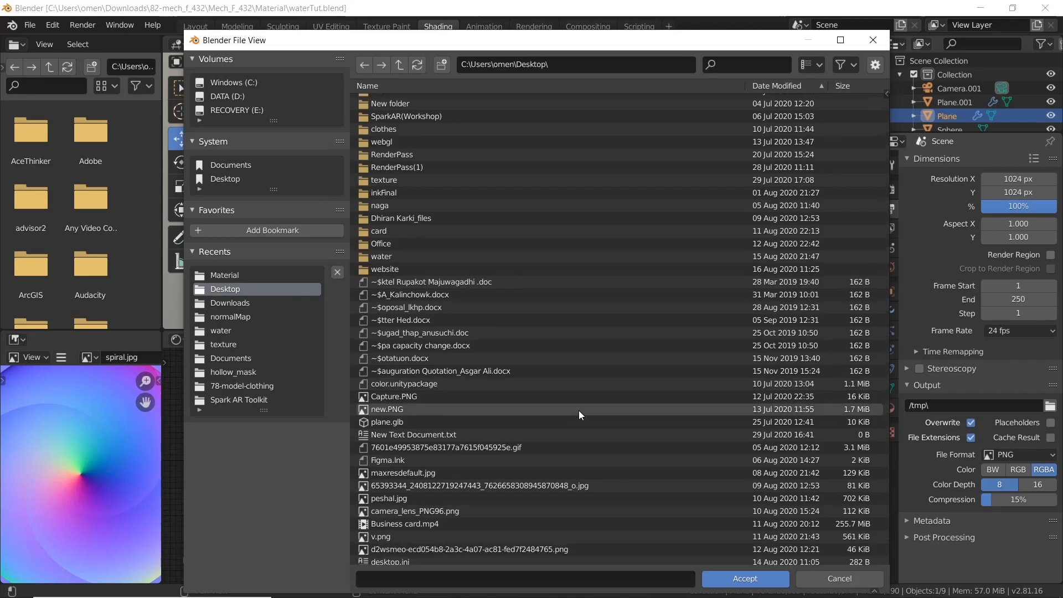
click(441, 64)
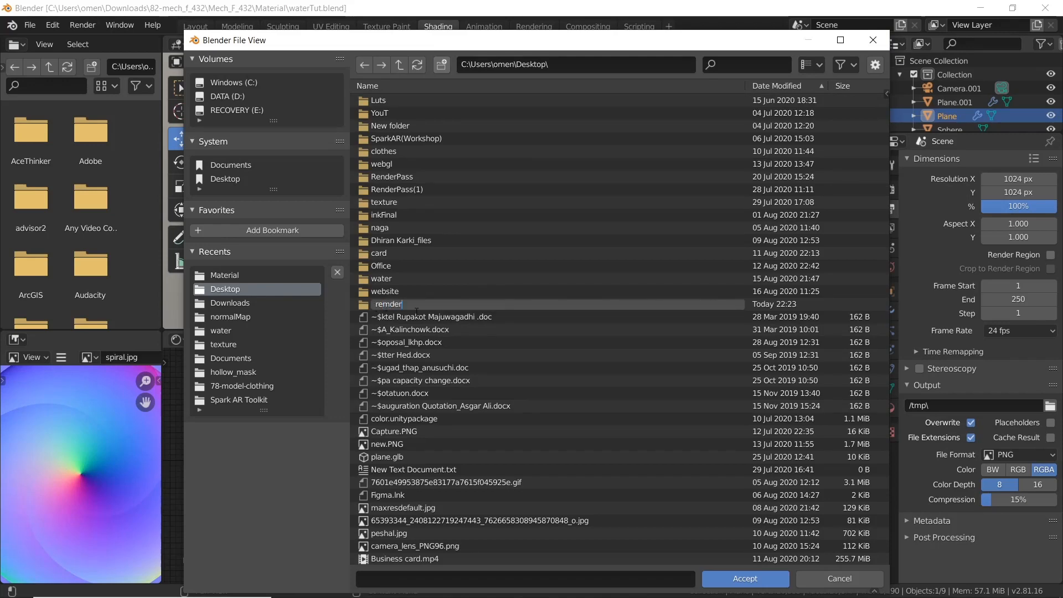
text(remder)
key(Return)
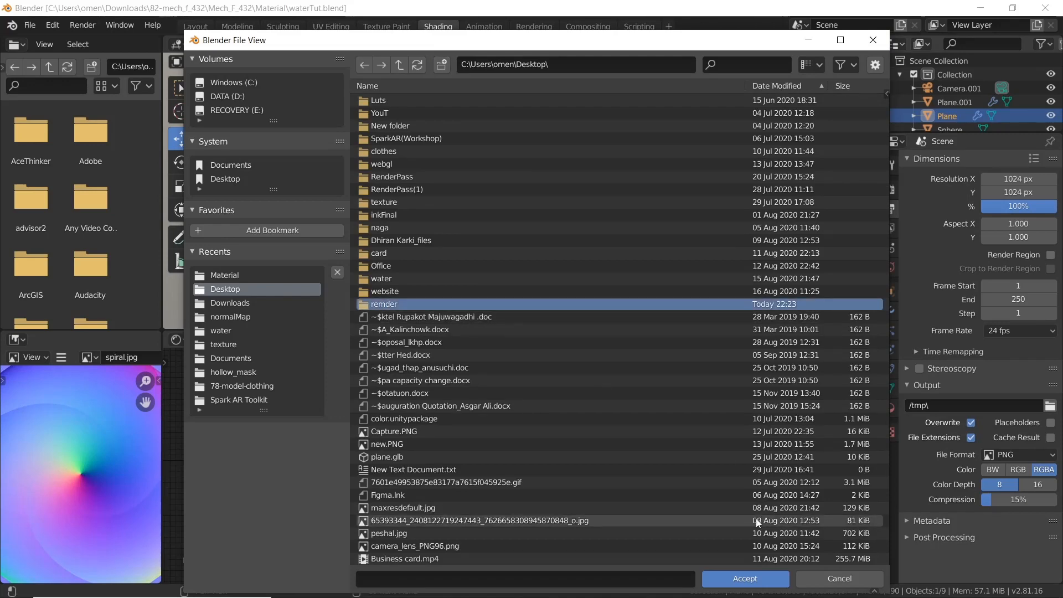
click(739, 579)
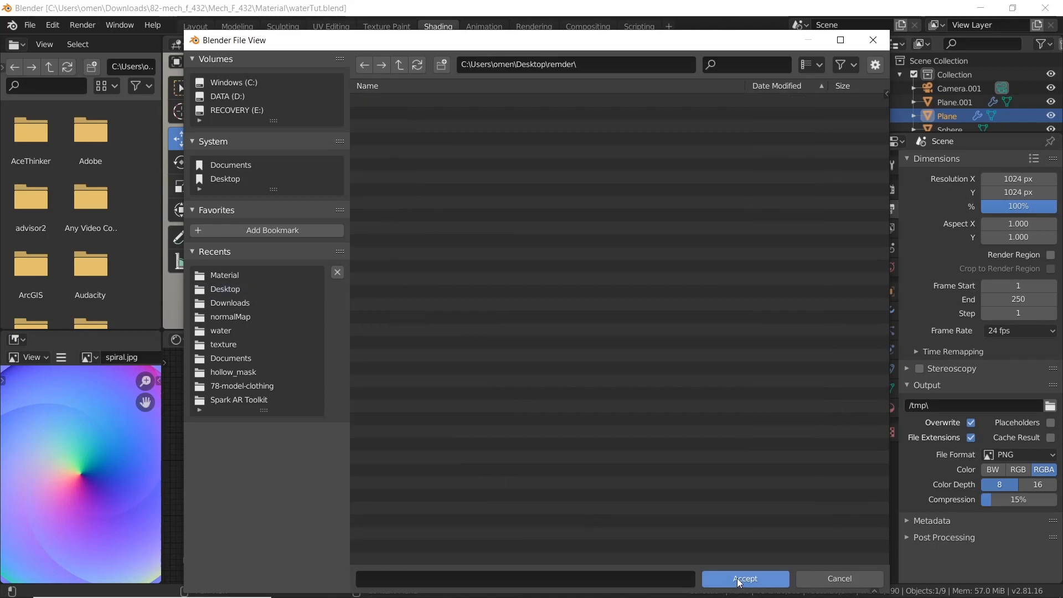
click(742, 578)
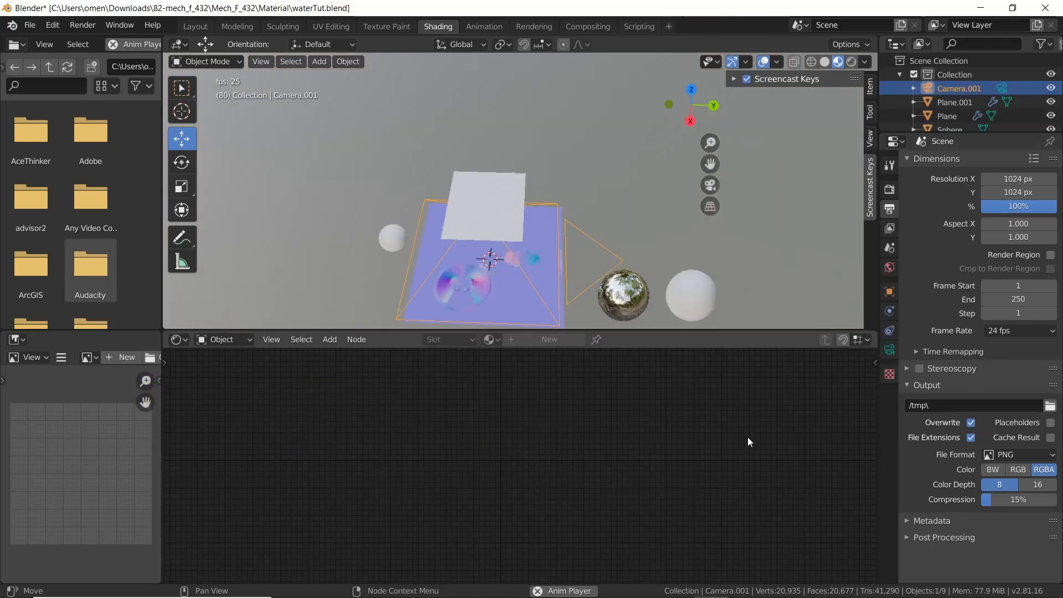
- Set the scene's render engine to Cycles
click(887, 190)
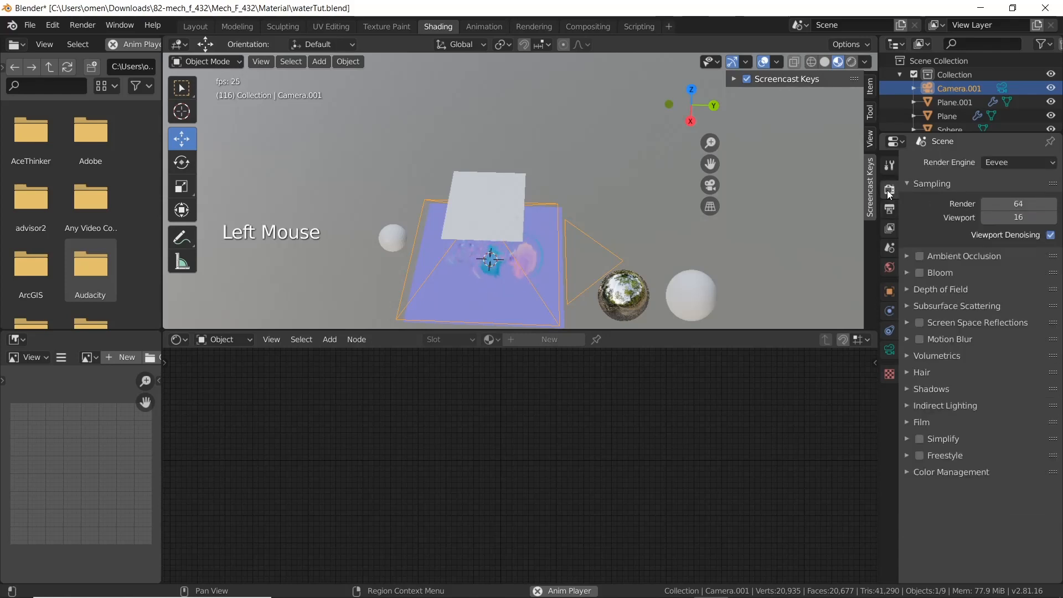
click(998, 161)
click(990, 161)
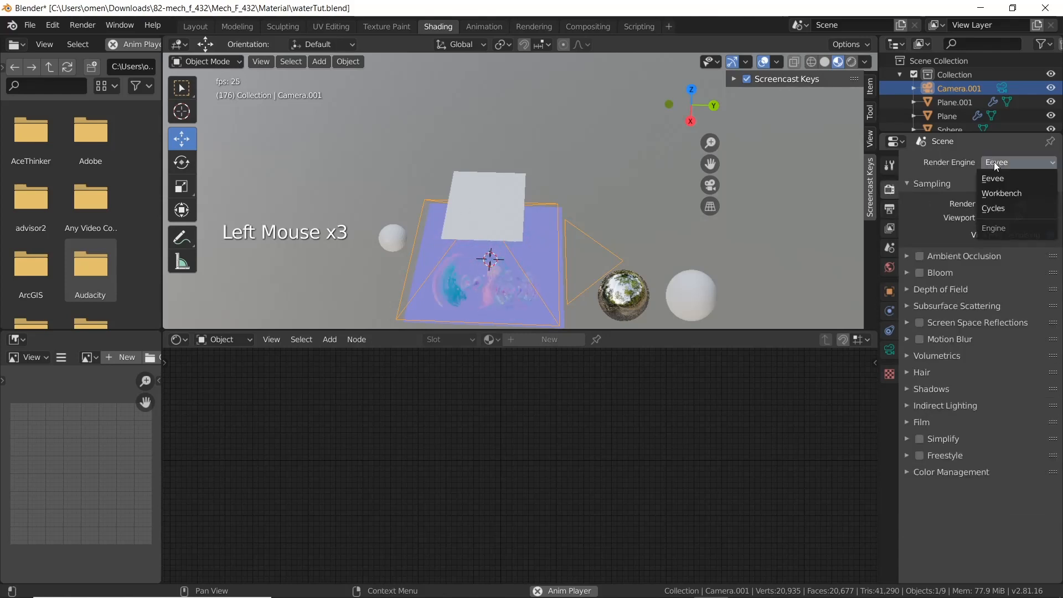
click(1001, 211)
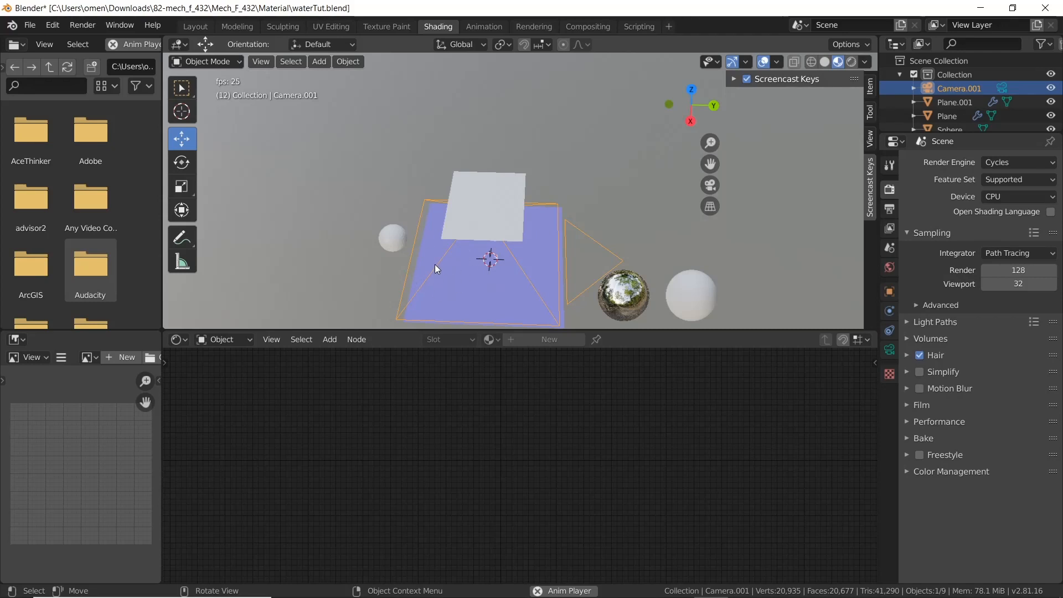
- Give the upper plane above the canvas a new material with a Transparent BSDF surface shader
scroll(456, 224, up, 2)
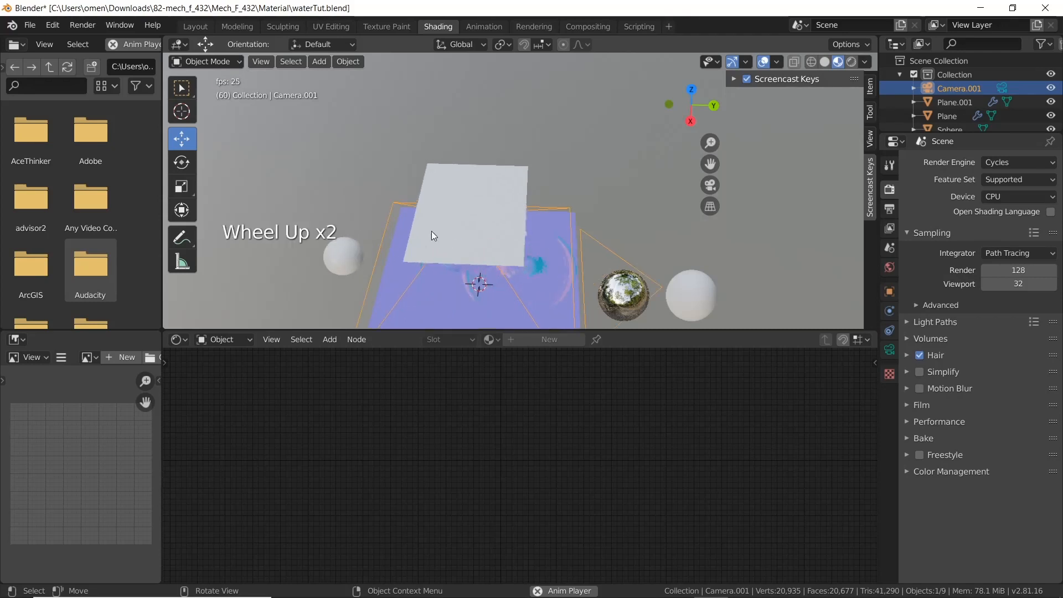
click(431, 231)
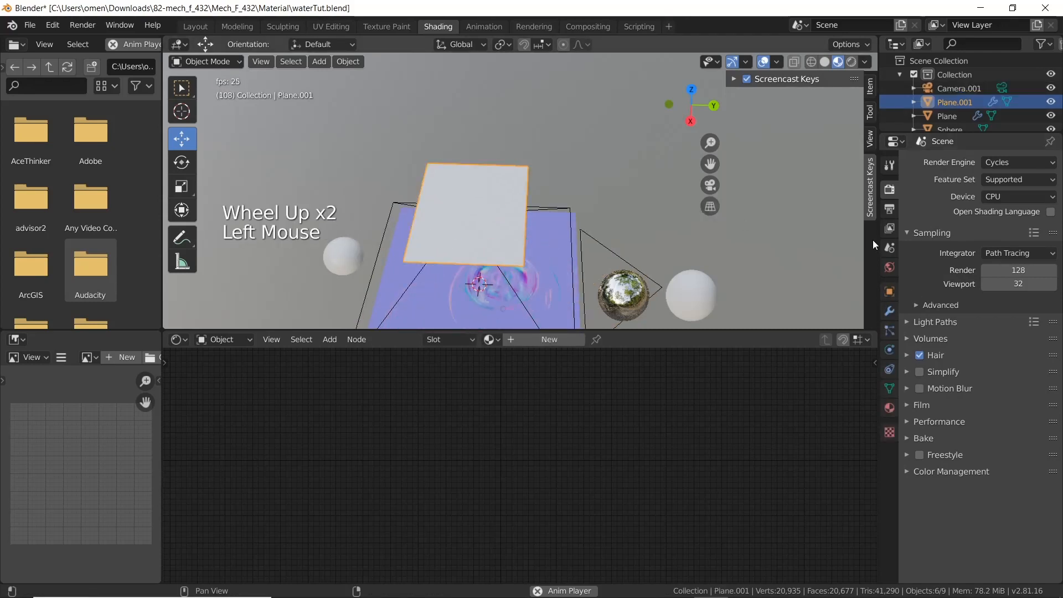
click(889, 408)
click(937, 206)
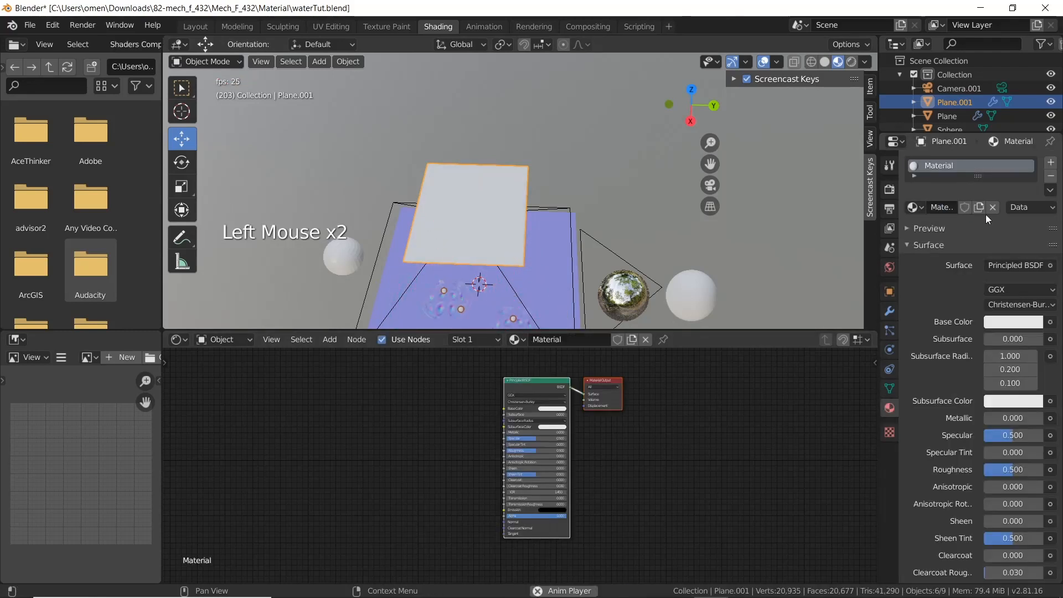
click(1015, 265)
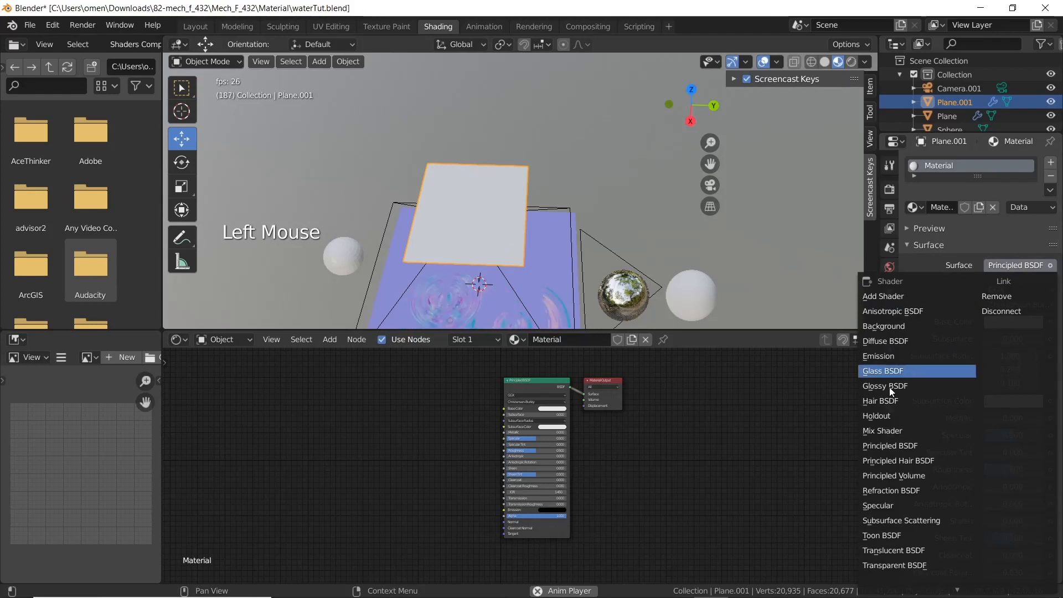
click(883, 565)
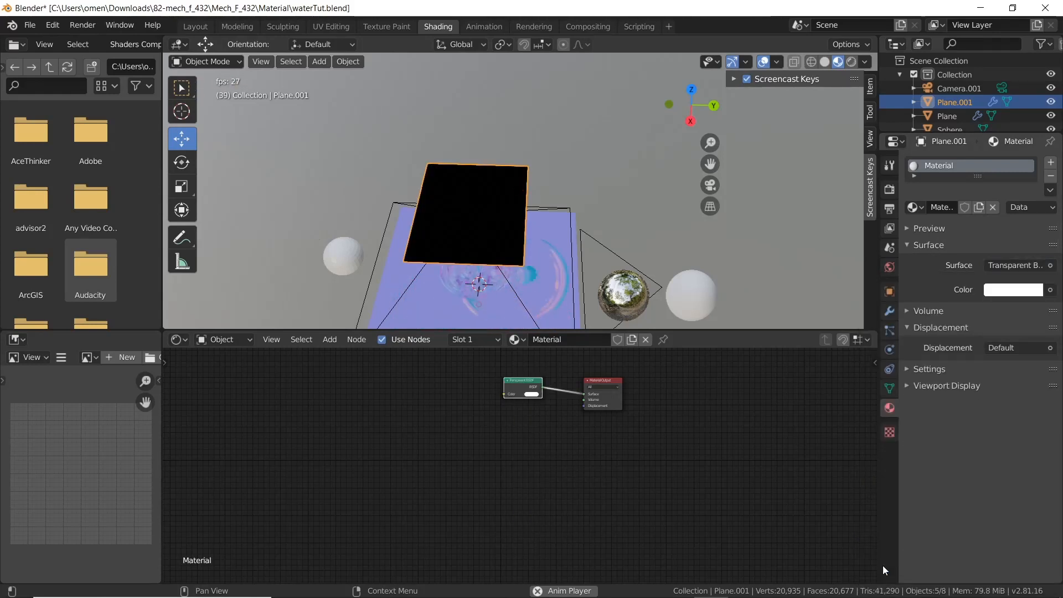
- Add a material slot to the sphere beside the canvas and assign it the existing transparent material named Material
scroll(476, 269, up, 2)
scroll(477, 268, down, 2)
scroll(474, 259, up, 2)
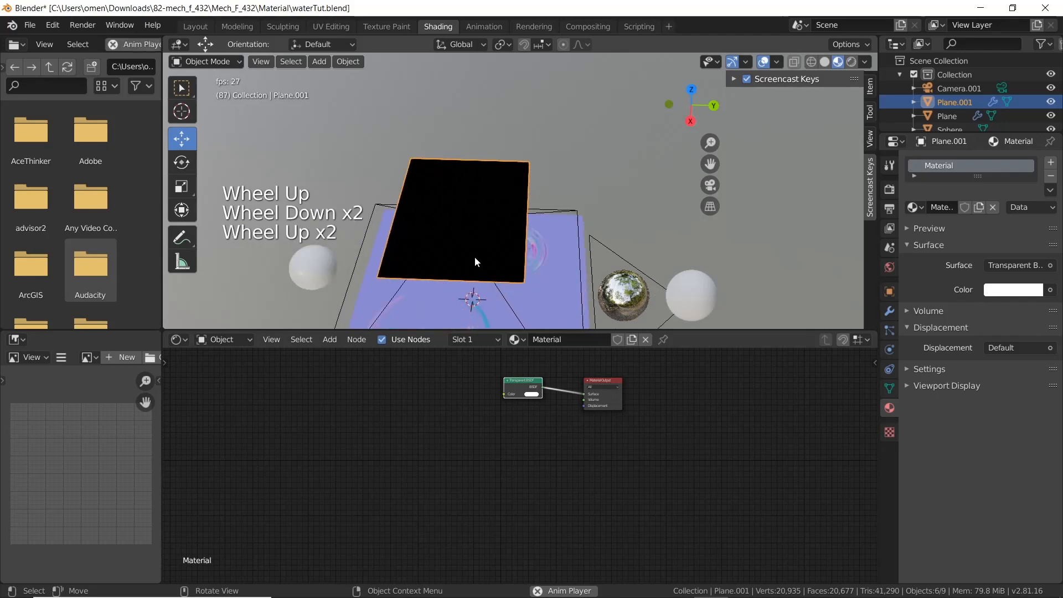
scroll(471, 249, down, 2)
click(371, 252)
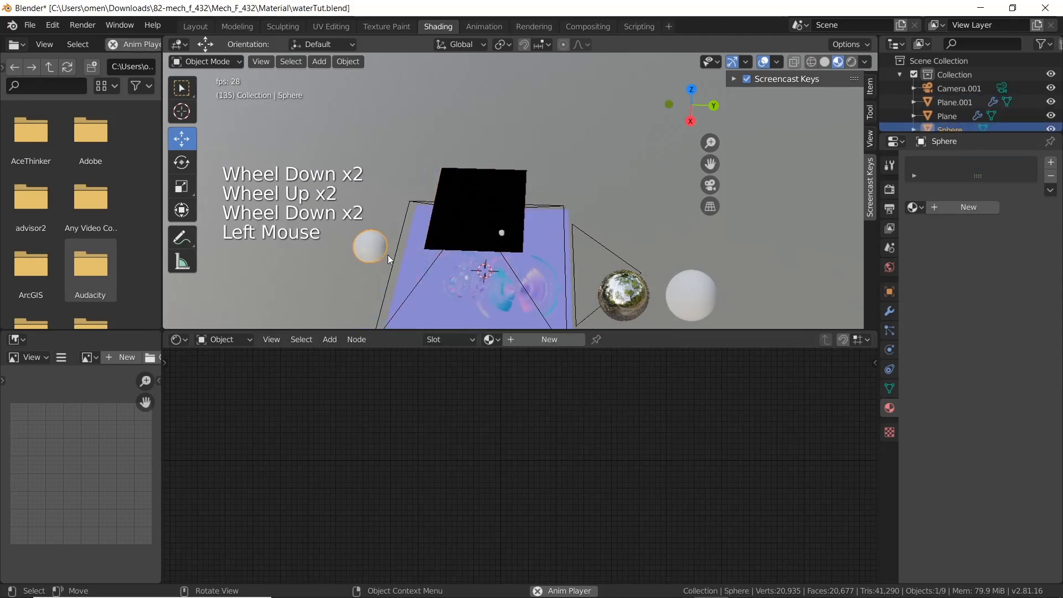
click(1050, 189)
click(1050, 163)
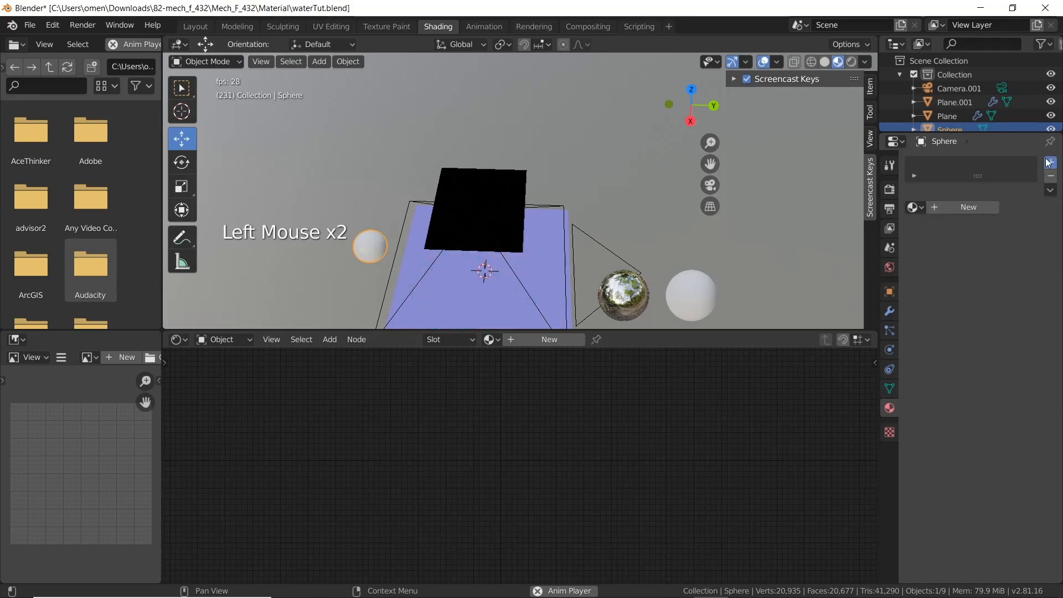
click(922, 208)
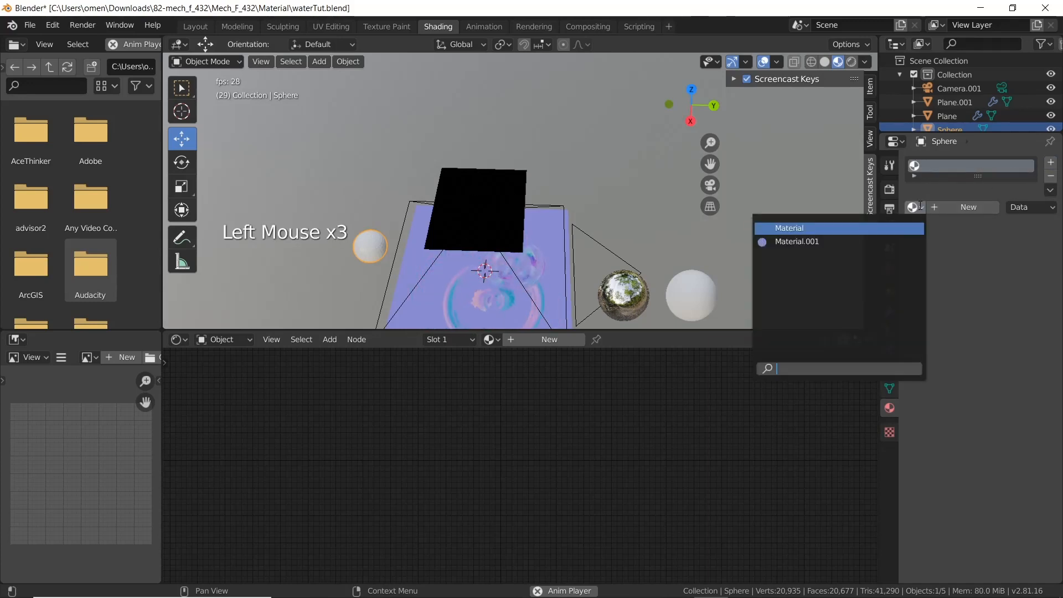
click(810, 228)
- Check the transparent plane and sphere over the canvas in the rendered viewport shading
scroll(552, 248, down, 2)
middle_drag(552, 248, 526, 209)
scroll(534, 240, up, 1)
scroll(536, 243, down, 1)
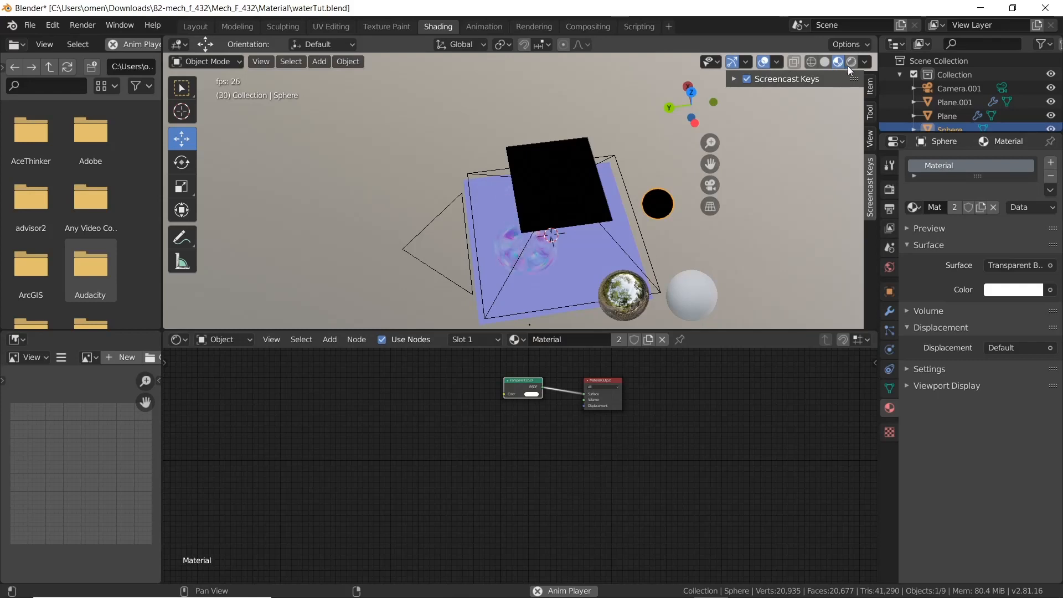
click(850, 63)
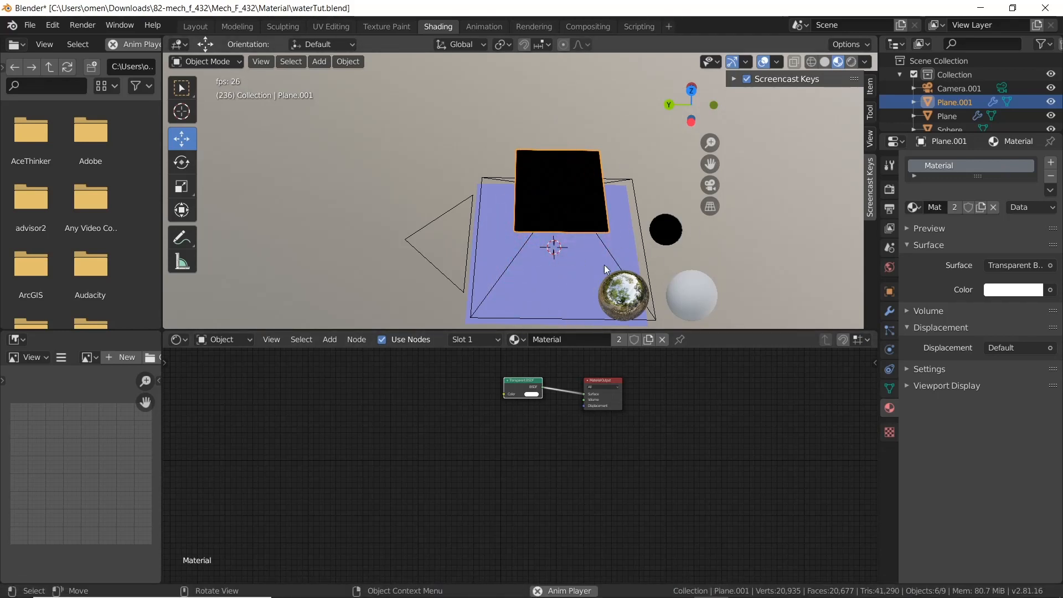
- Bake all dynamics from the Dynamic Paint cache of the canvas plane's wave surface
scroll(540, 275, up, 2)
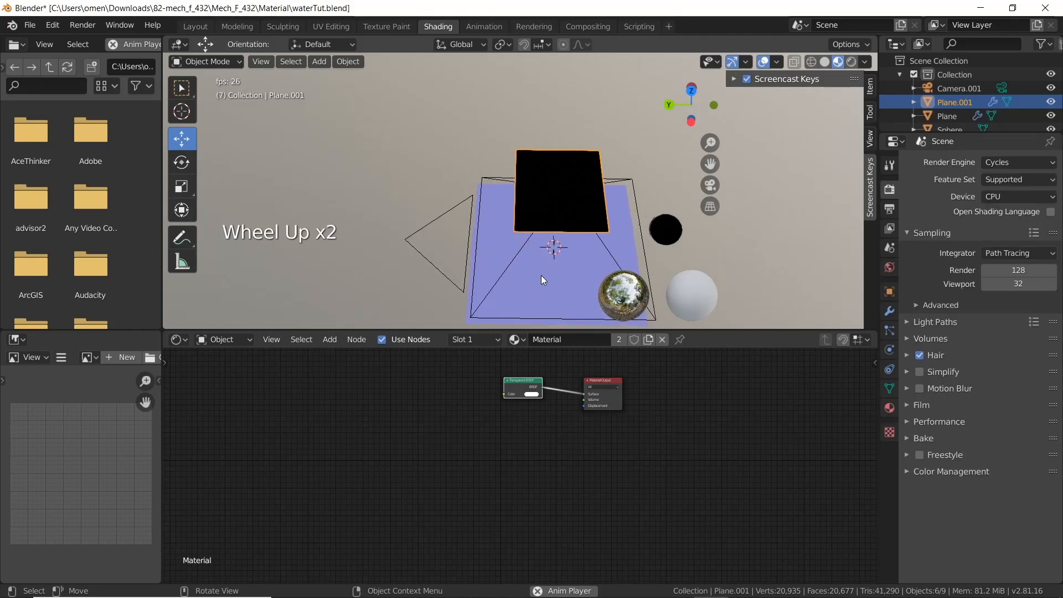
click(528, 284)
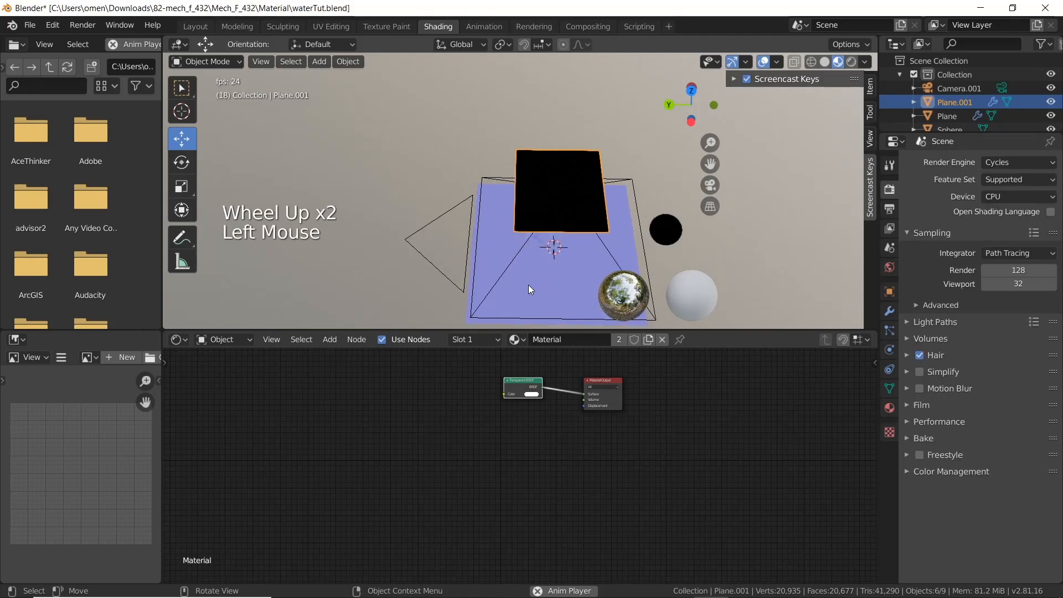
click(888, 370)
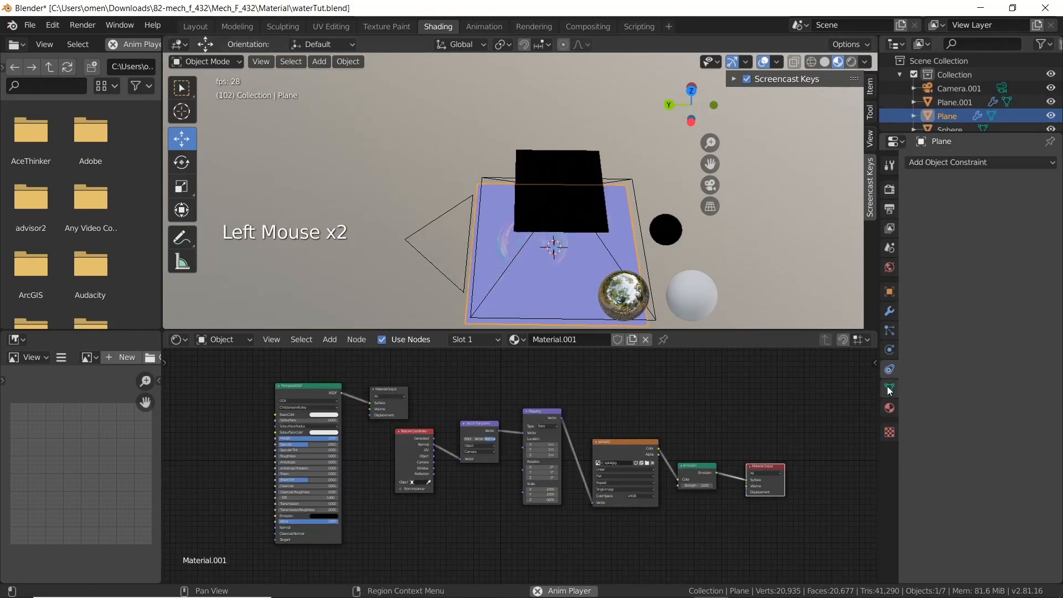
click(886, 357)
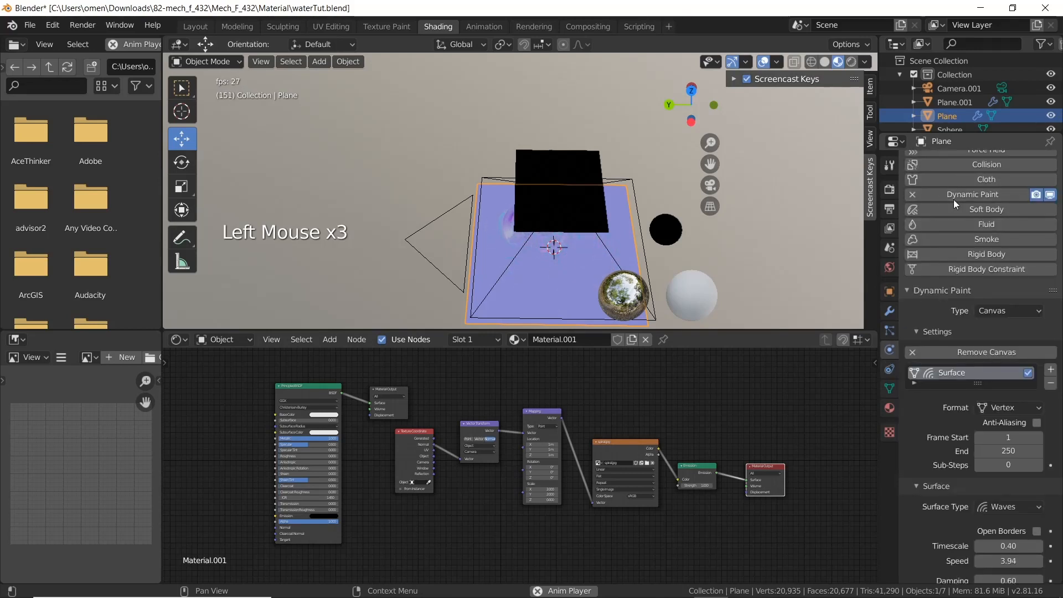
scroll(962, 426, down, 2)
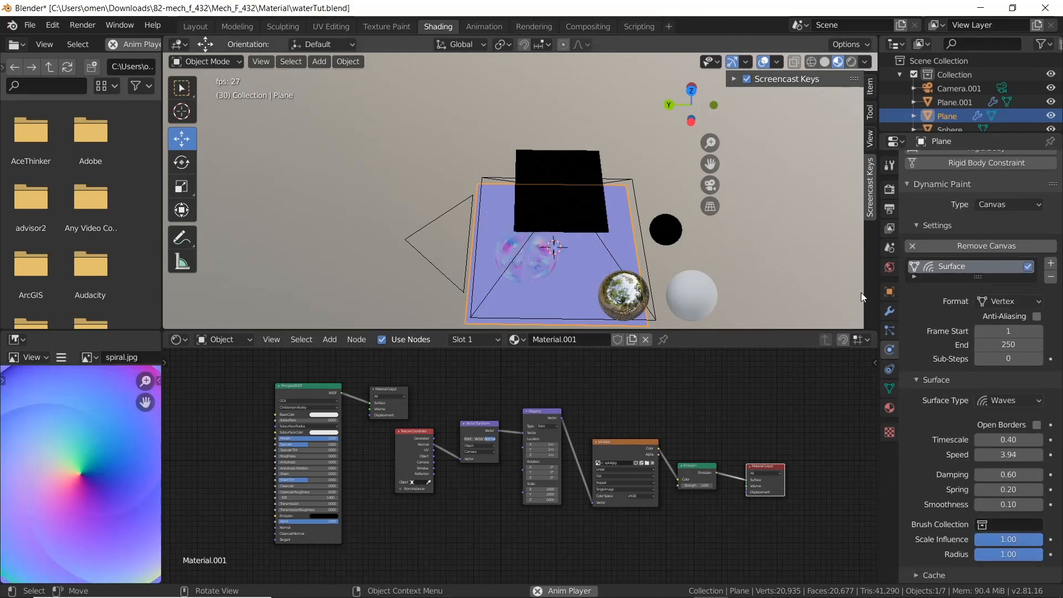
click(916, 576)
scroll(925, 560, down, 4)
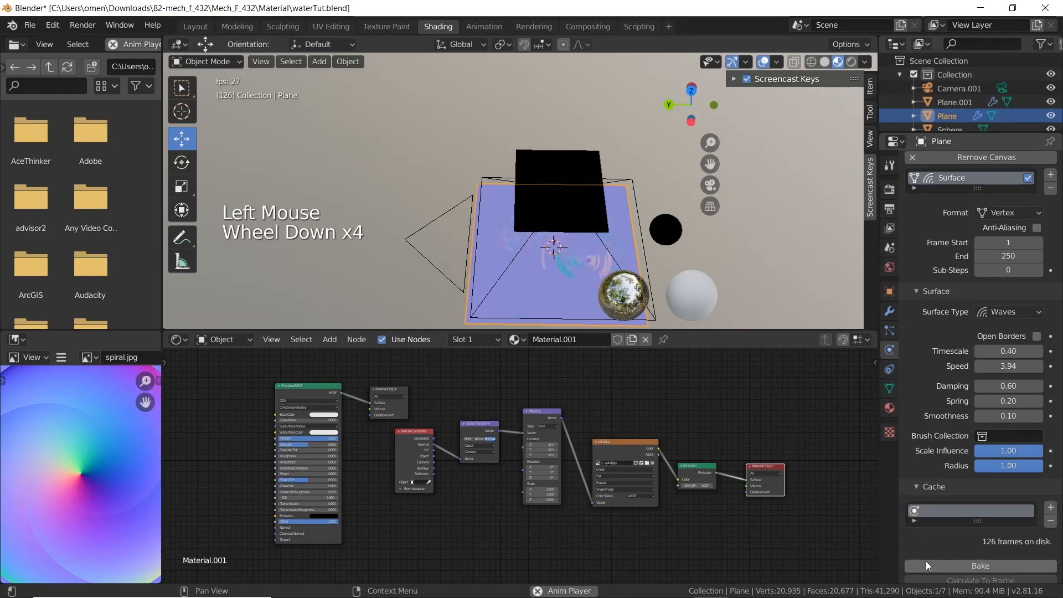
scroll(924, 523, down, 2)
scroll(943, 524, down, 3)
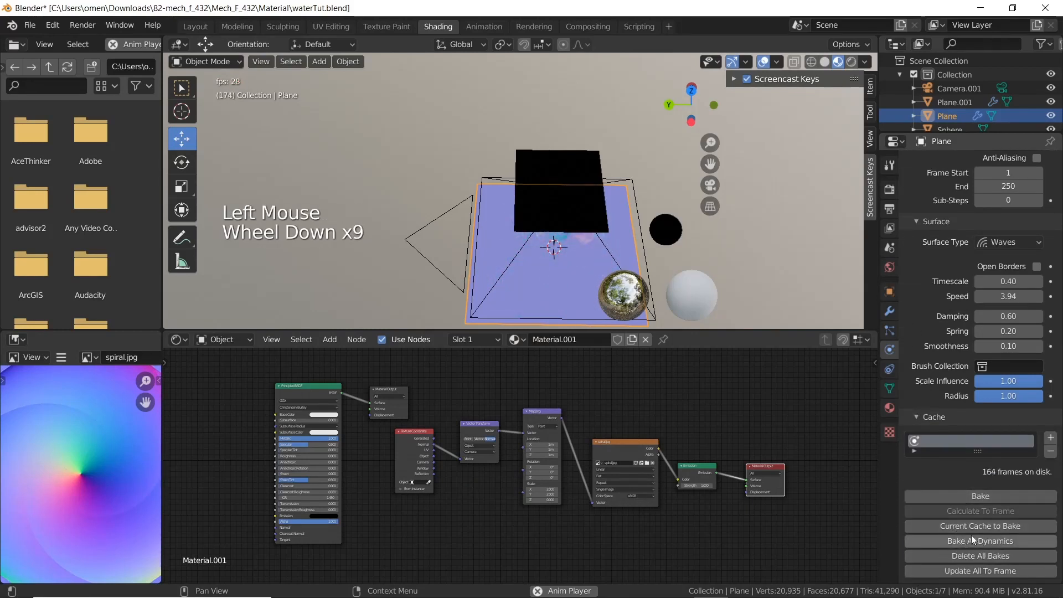
click(957, 541)
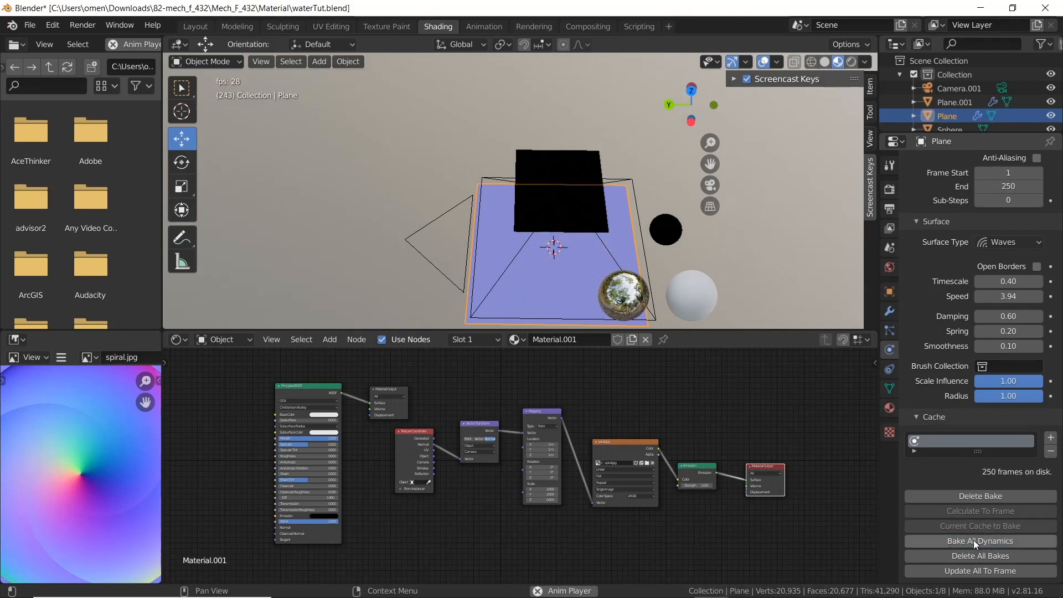
- Render the full animation as an image sequence
click(82, 25)
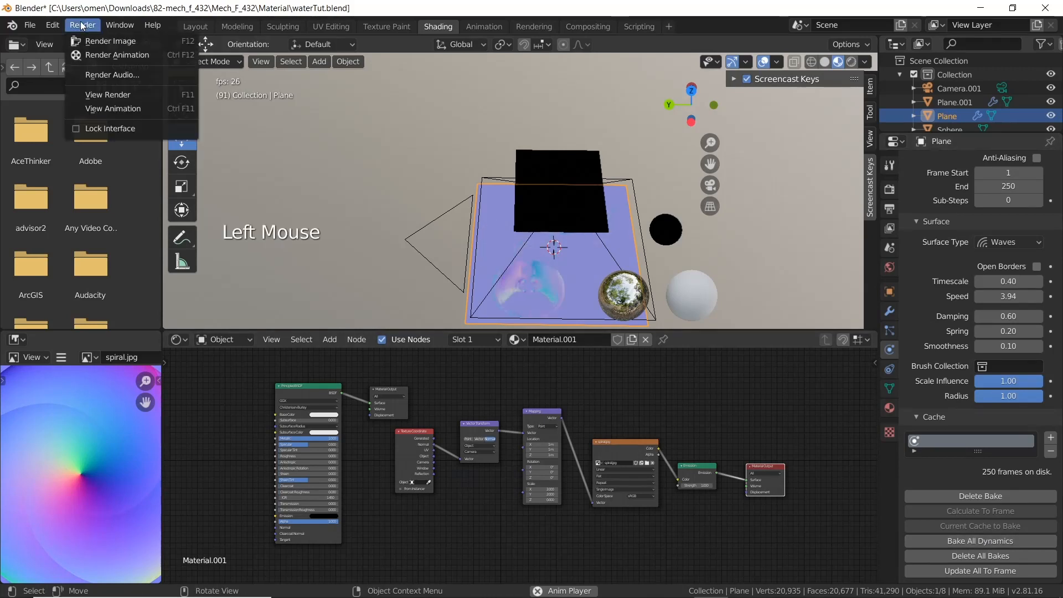
click(115, 53)
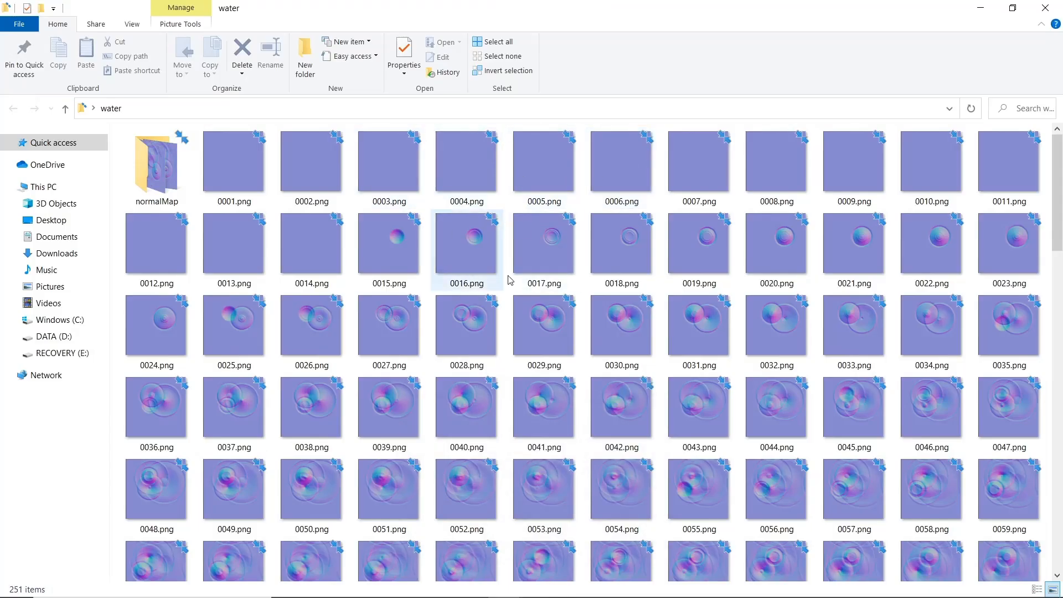
- Look through the rendered PNG frames in the water folder and open its normalMap subfolder
scroll(712, 271, down, 8)
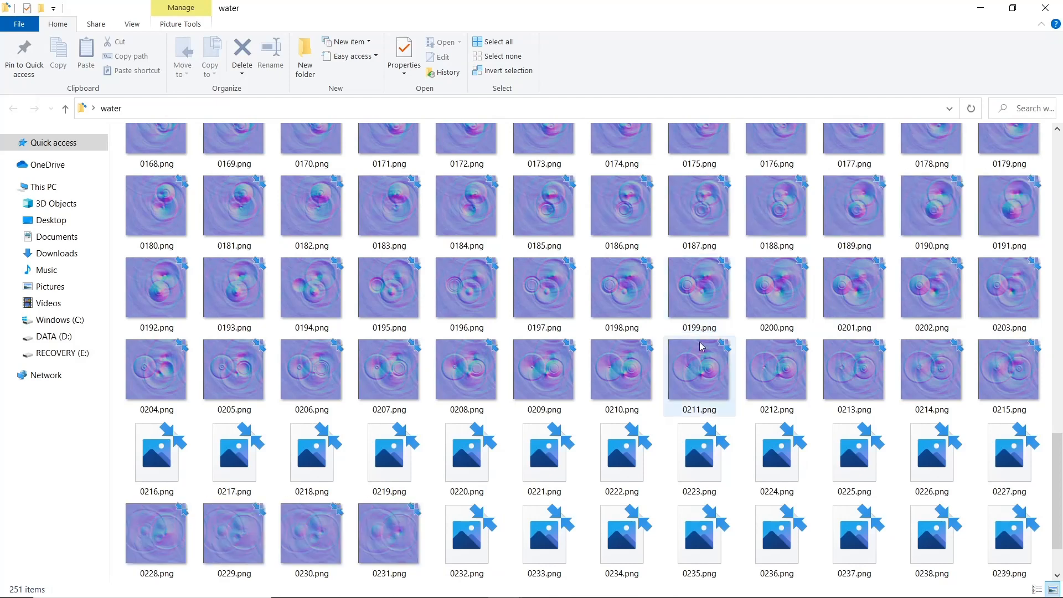
scroll(702, 349, down, 1)
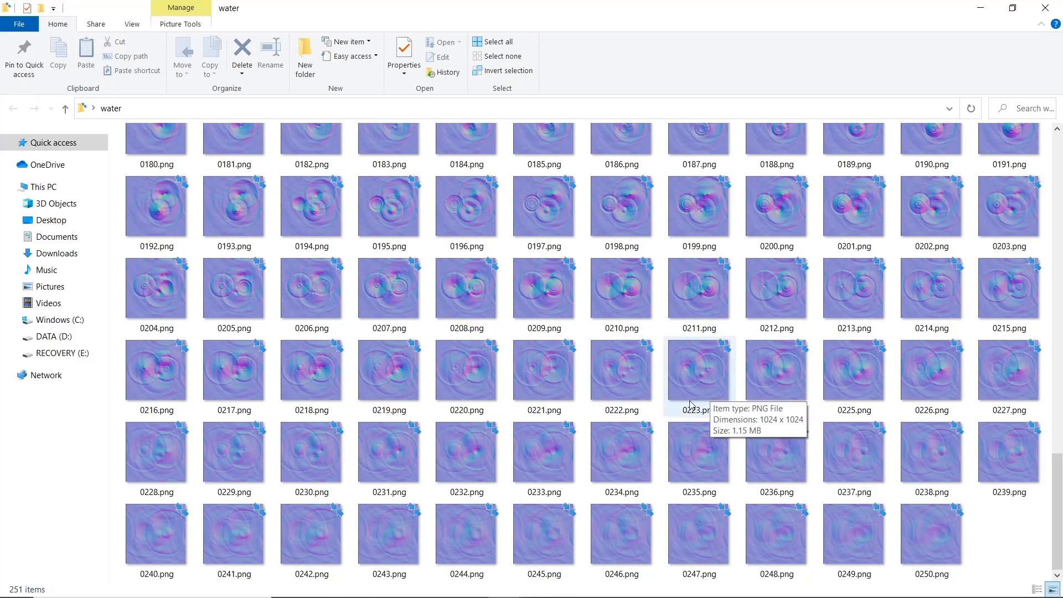
scroll(636, 391, up, 10)
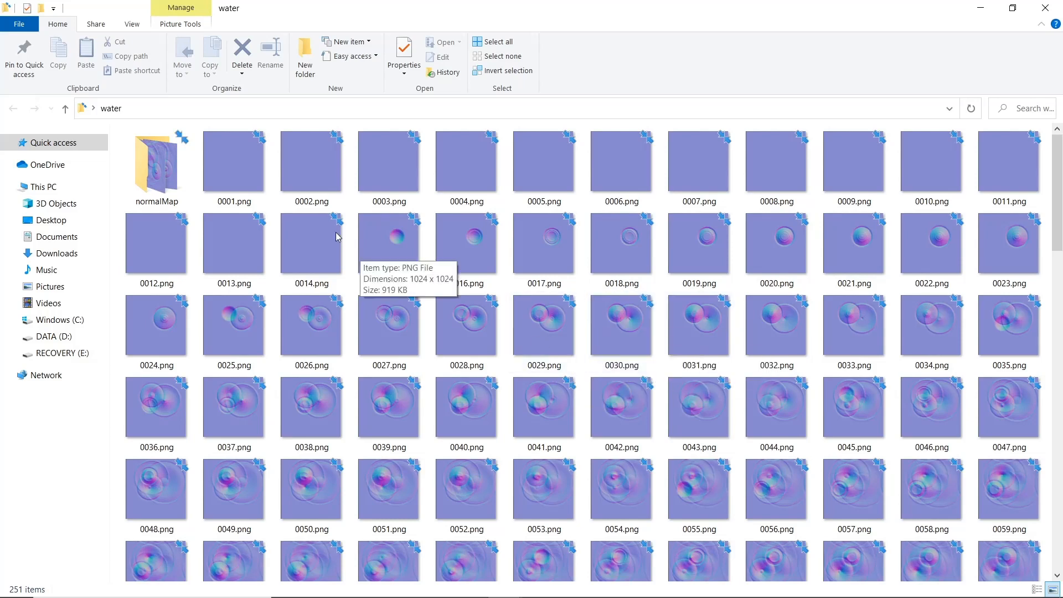
double_click(184, 175)
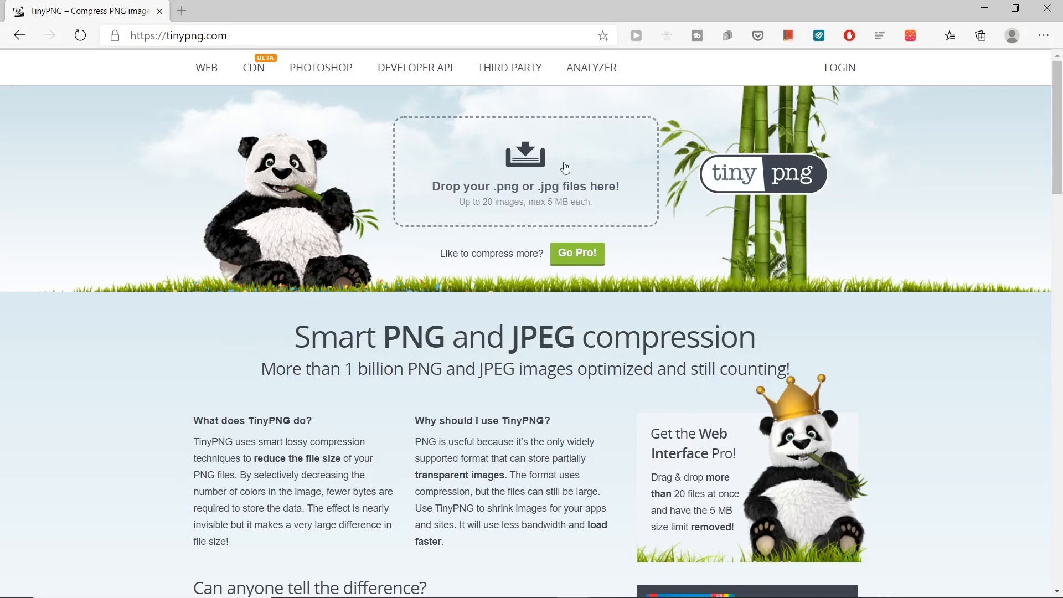
- Upload all PNG frames from the Desktop's water > normalMap folder to TinyPNG and download all the compressed images
click(527, 150)
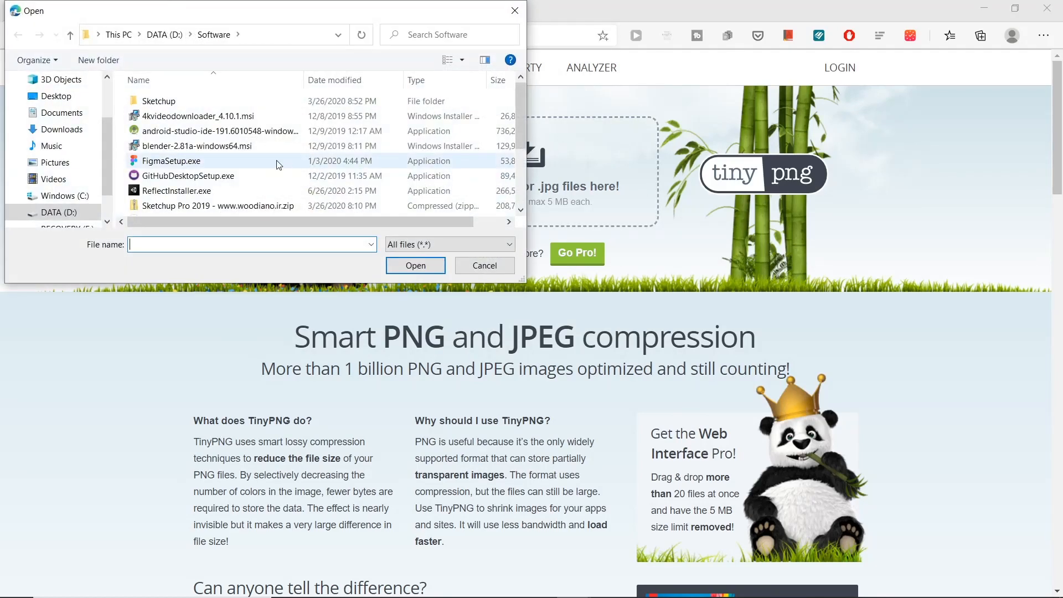
click(57, 96)
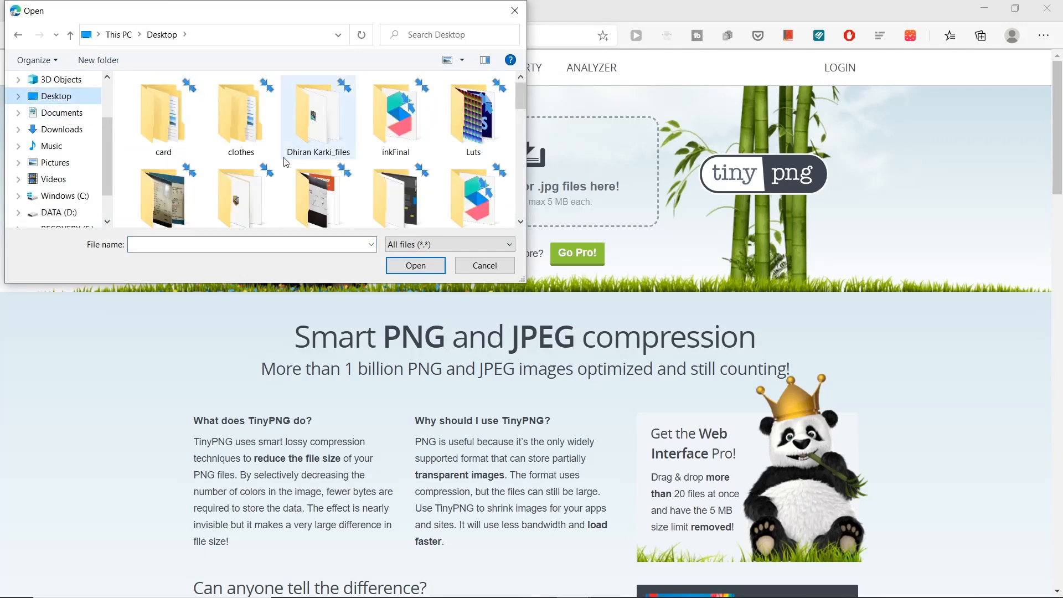
scroll(318, 144, down, 5)
scroll(326, 165, up, 1)
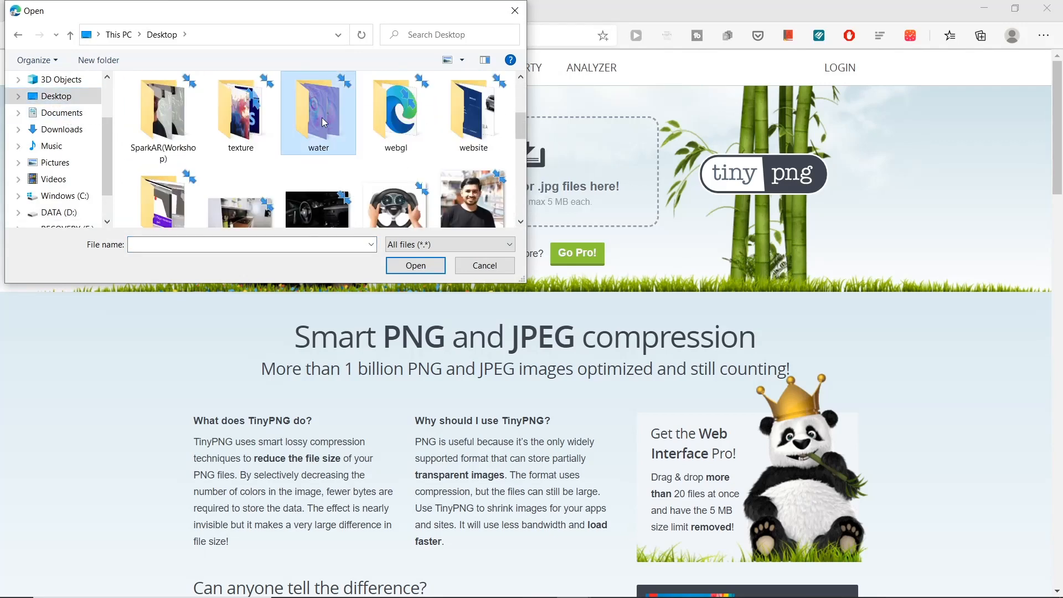
double_click(321, 117)
double_click(184, 102)
click(176, 119)
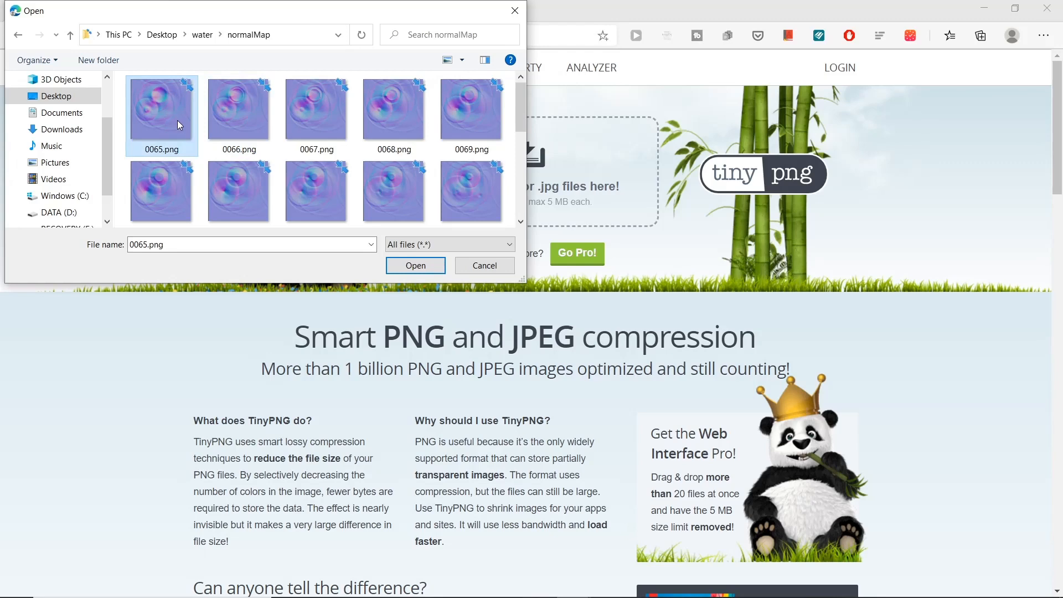
key(ctrl+a)
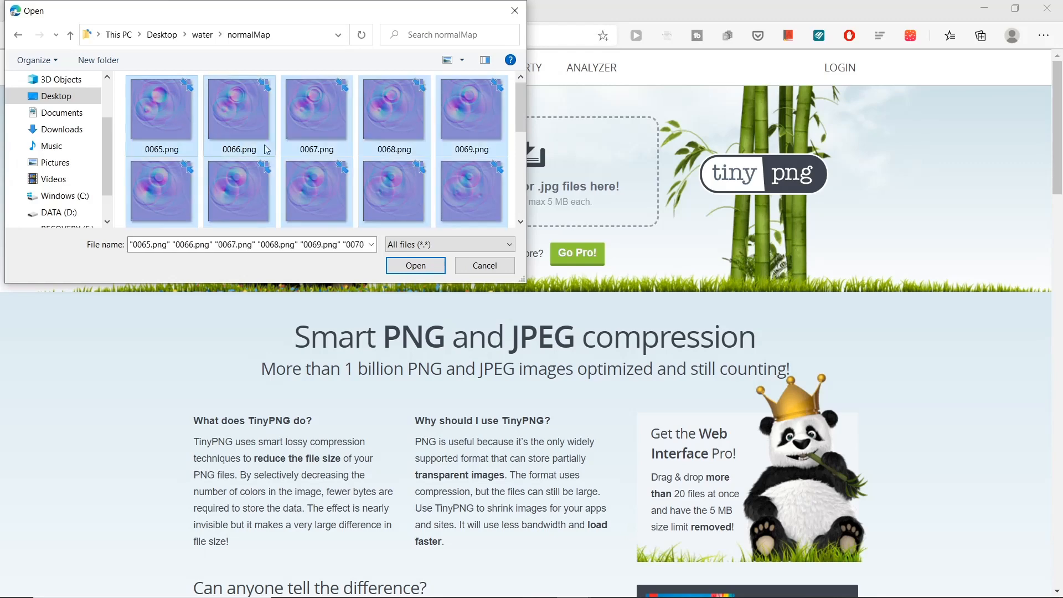
click(416, 267)
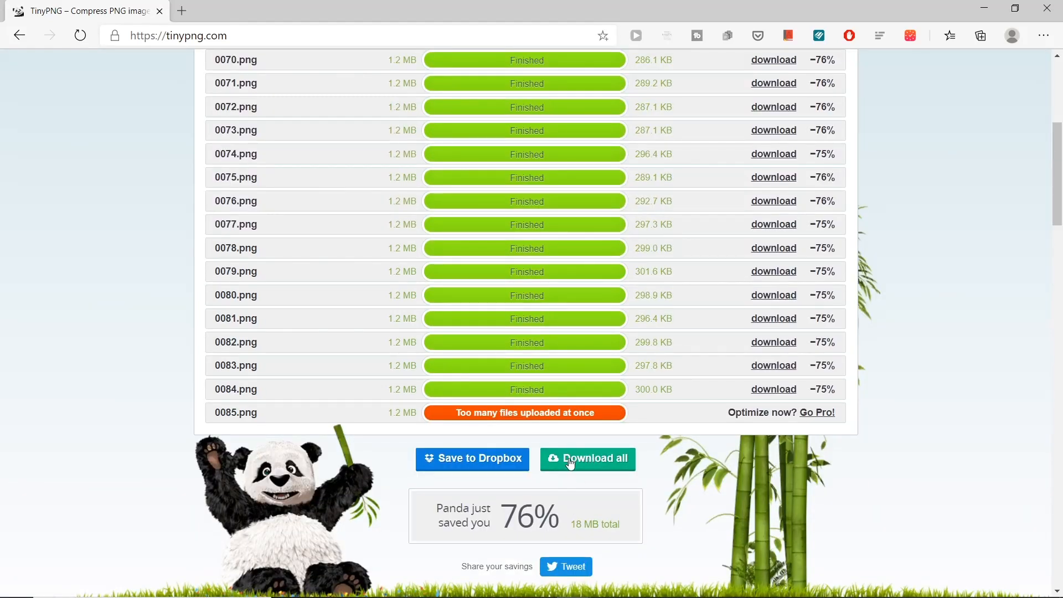
click(571, 464)
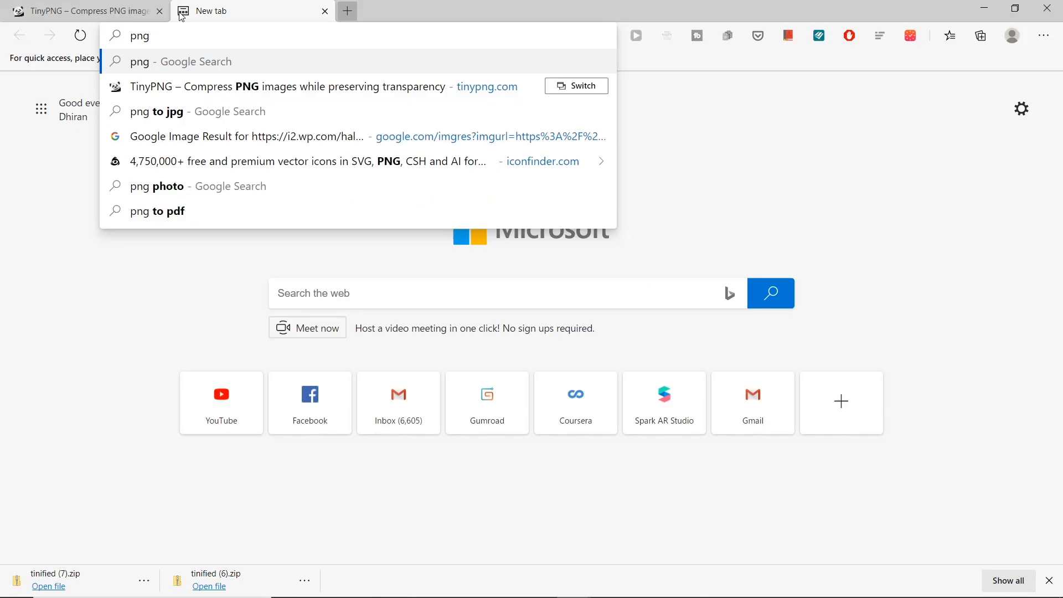
- Search the web for "png to jpg" and open the png2jpg.com converter
text(to jpg)
key(Return)
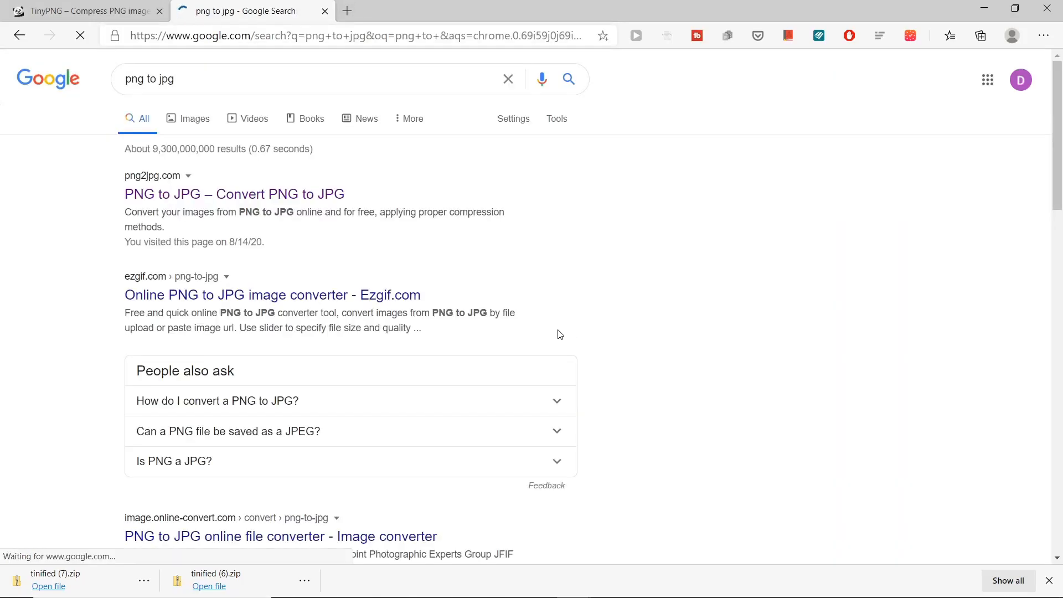
click(309, 192)
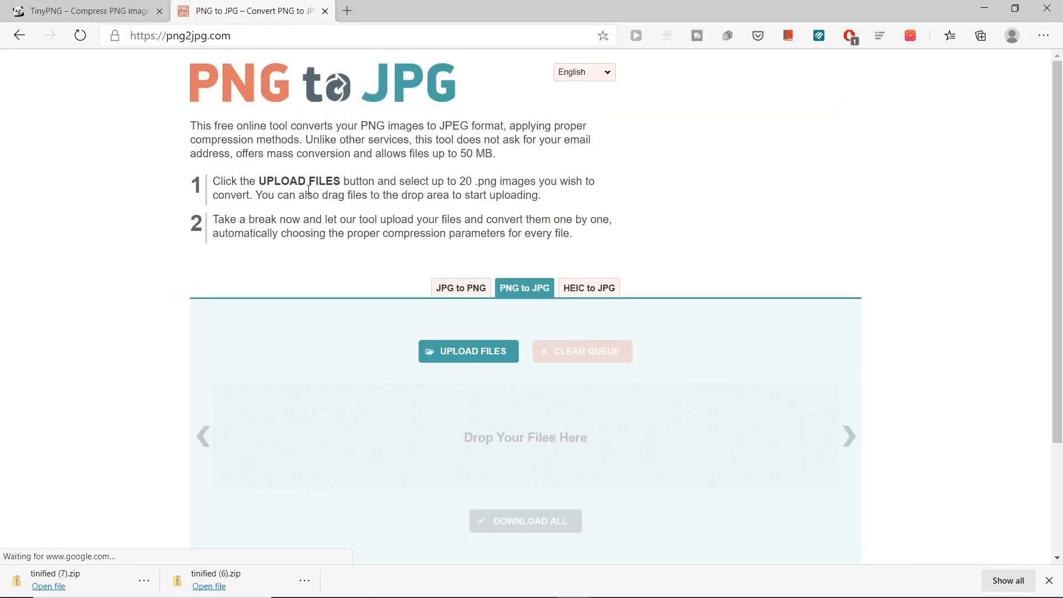
- Upload all PNG frames from the Desktop's Compressed_normal[PNG] folder to the converter and download all the converted JPG images
click(482, 351)
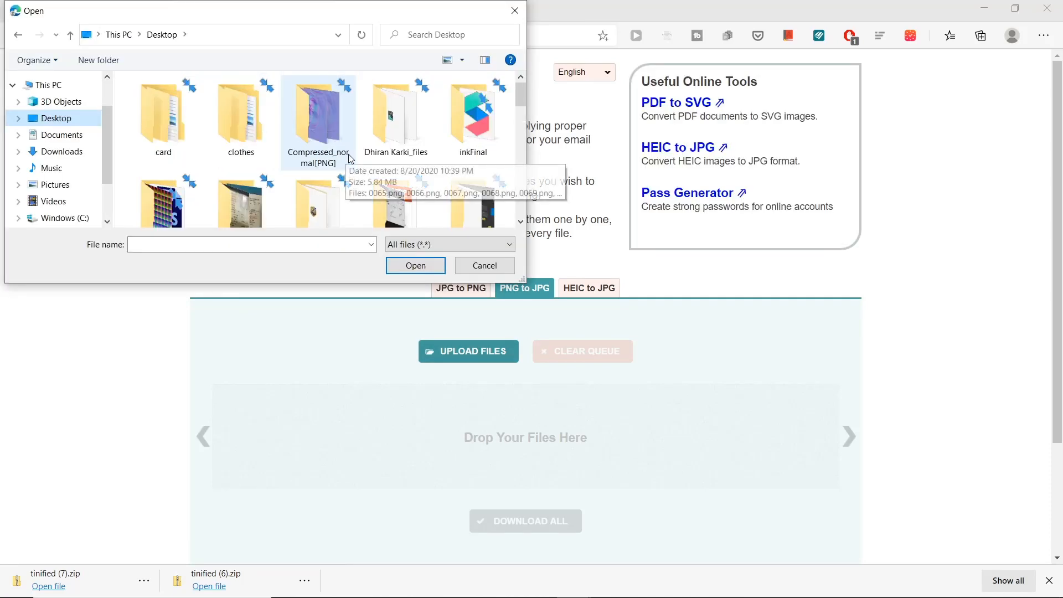
double_click(350, 158)
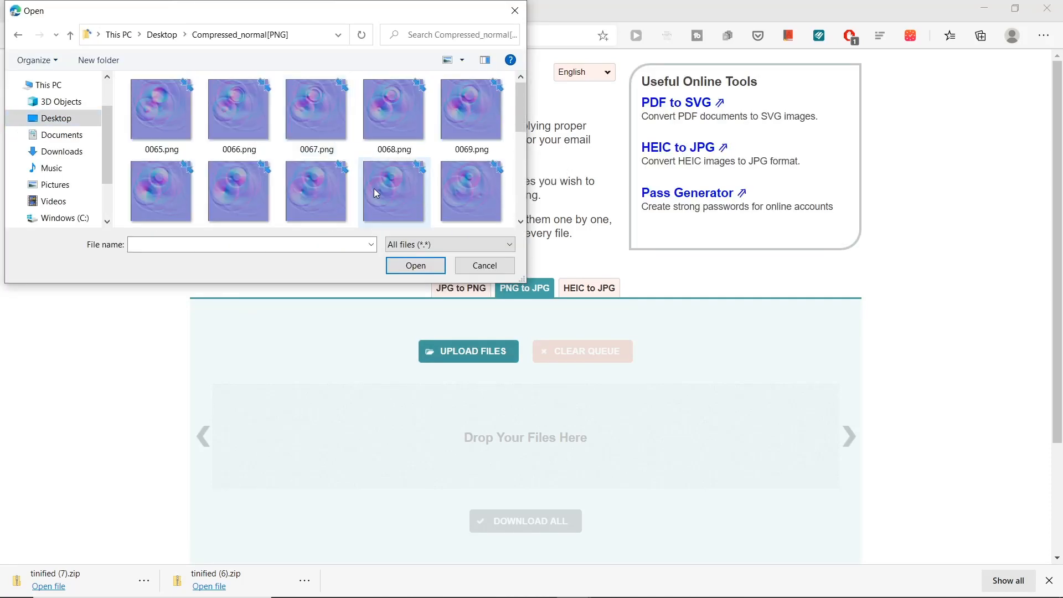
click(373, 191)
key(ctrl+a)
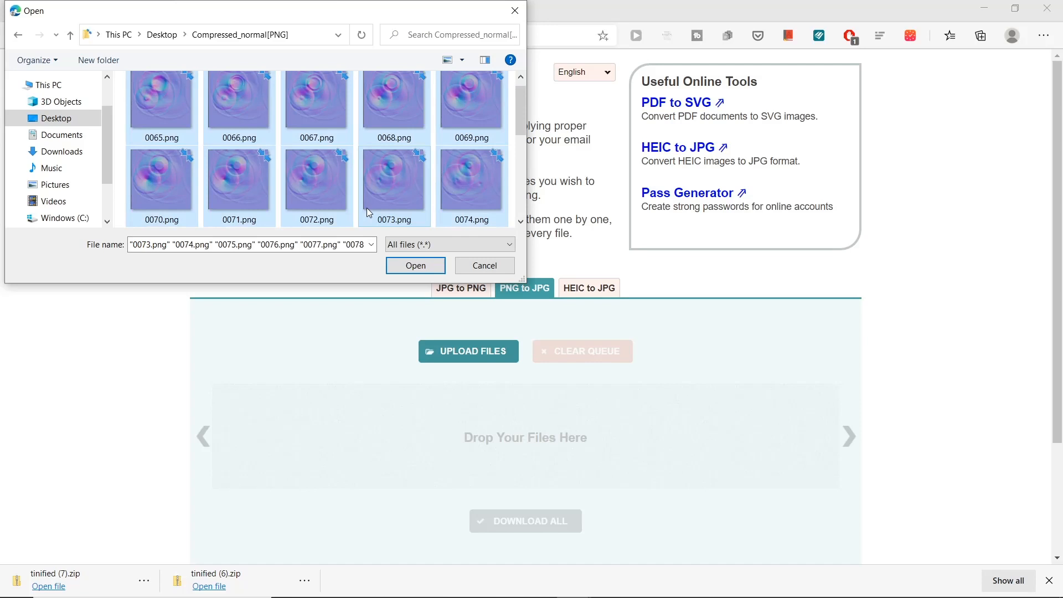
click(425, 265)
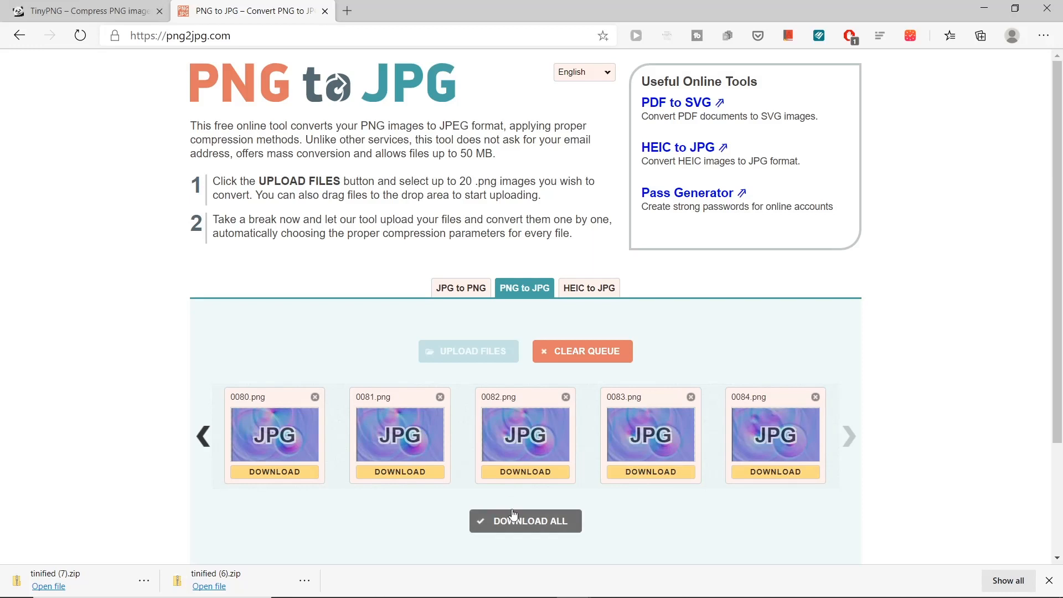
click(498, 519)
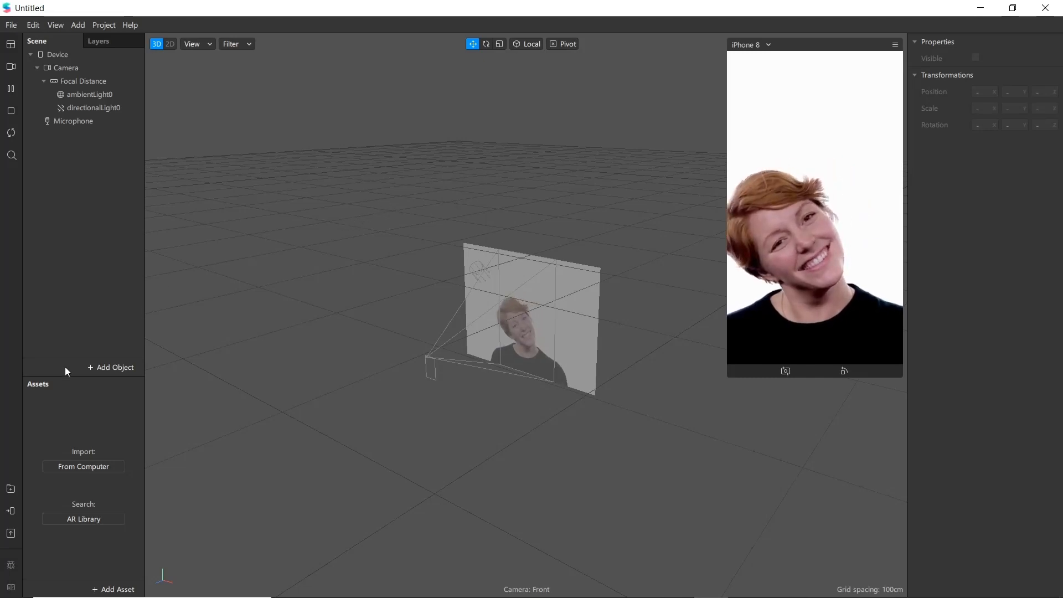
- In Spark AR Studio, add a face tracker to the scene and a face mesh as its child
click(93, 366)
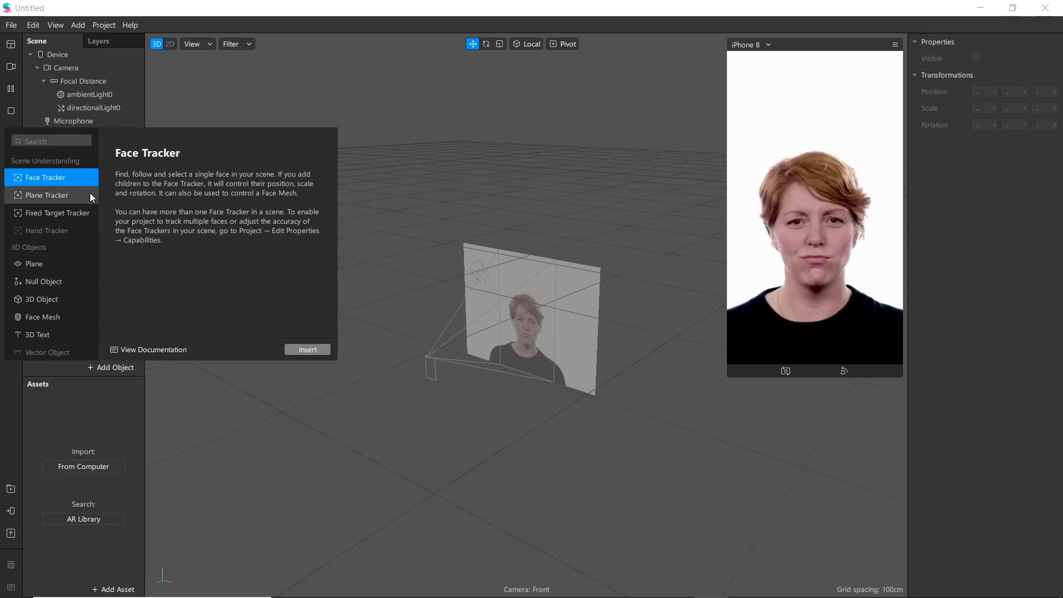
click(308, 349)
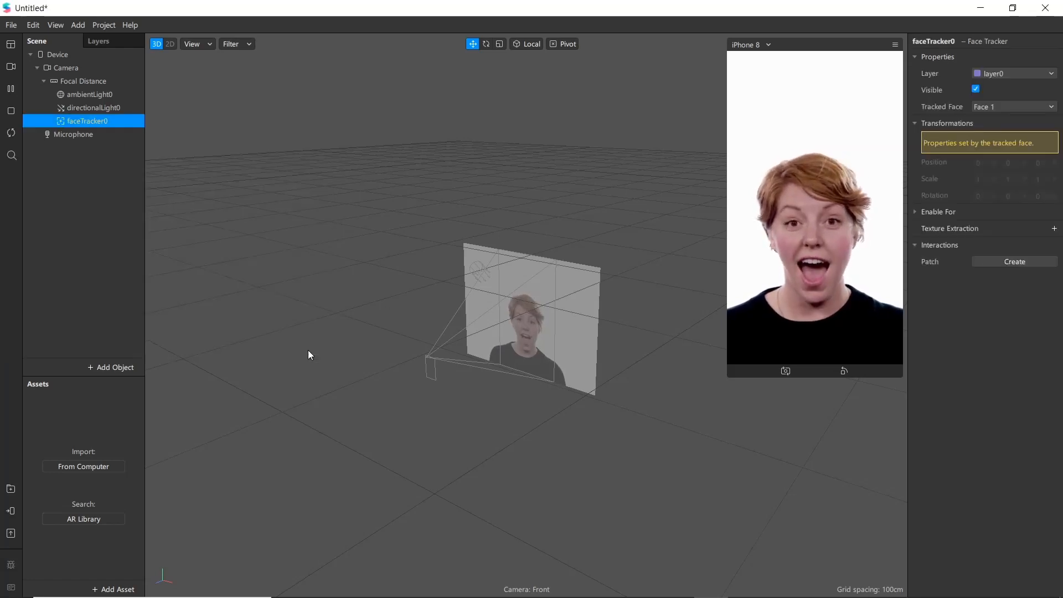
right_click(99, 120)
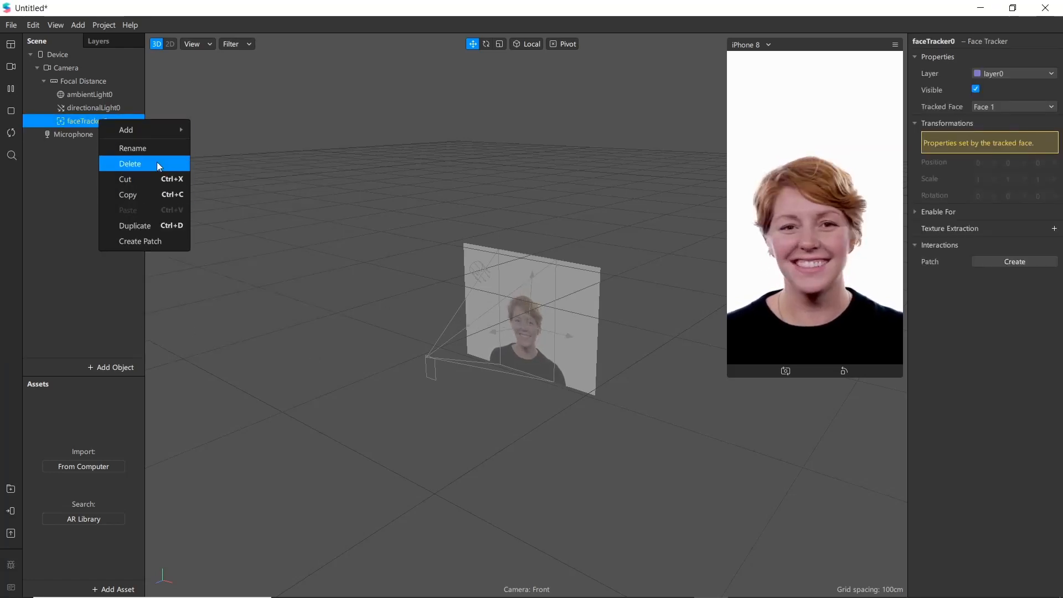
mouse_move(165, 128)
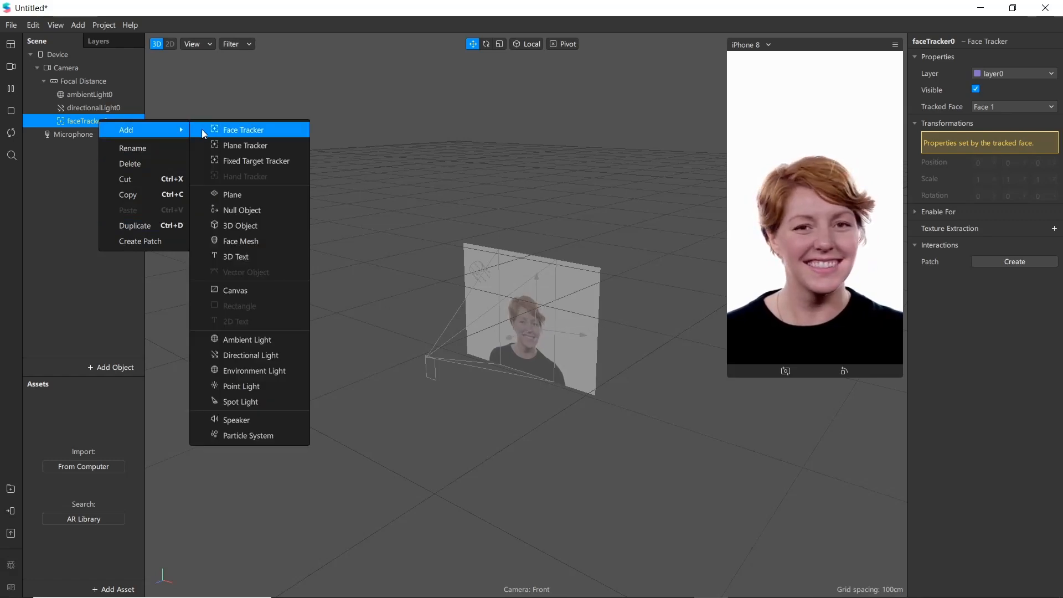
click(230, 240)
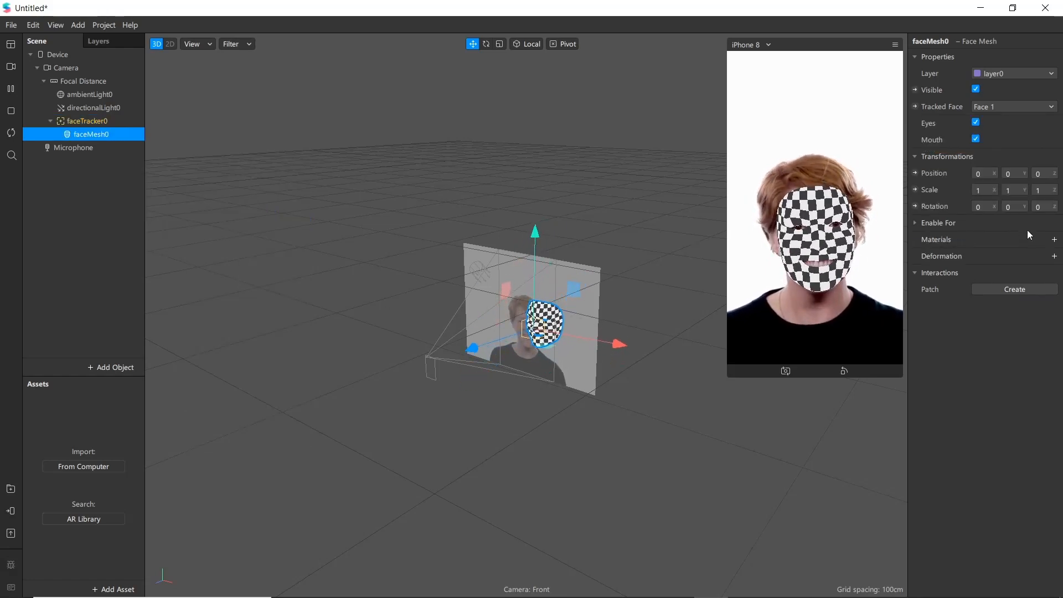
- Create a new material on the face mesh and rename it face'
click(1054, 240)
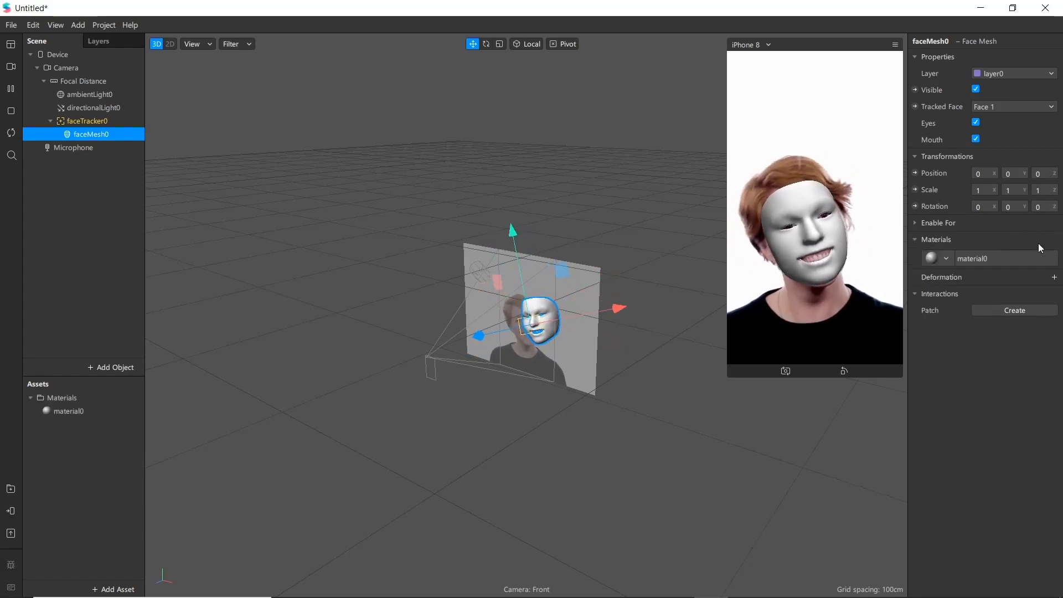
double_click(67, 411)
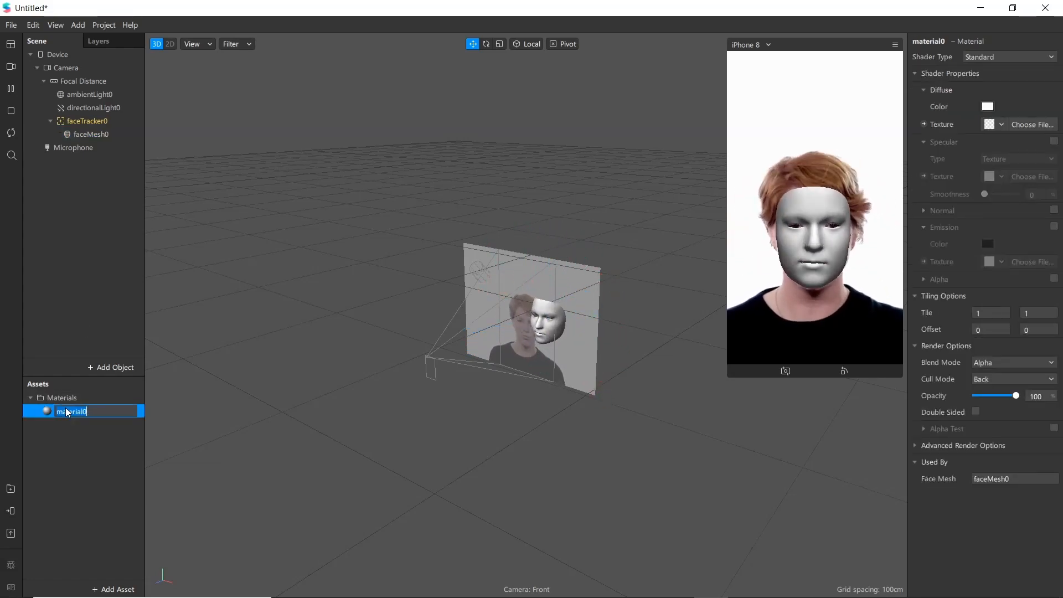
text(fac)
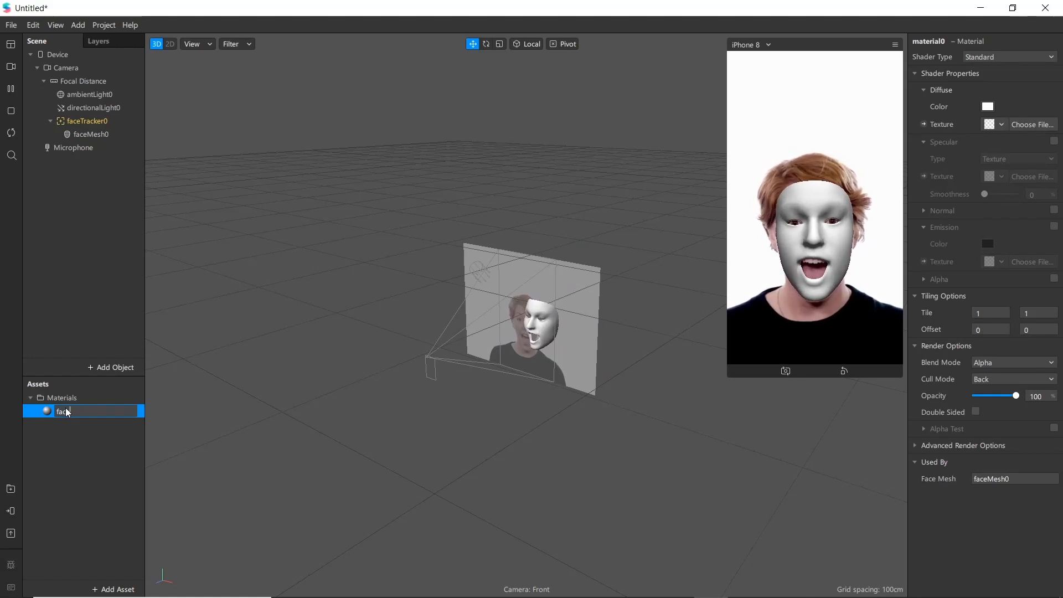
text(e')
key(Return)
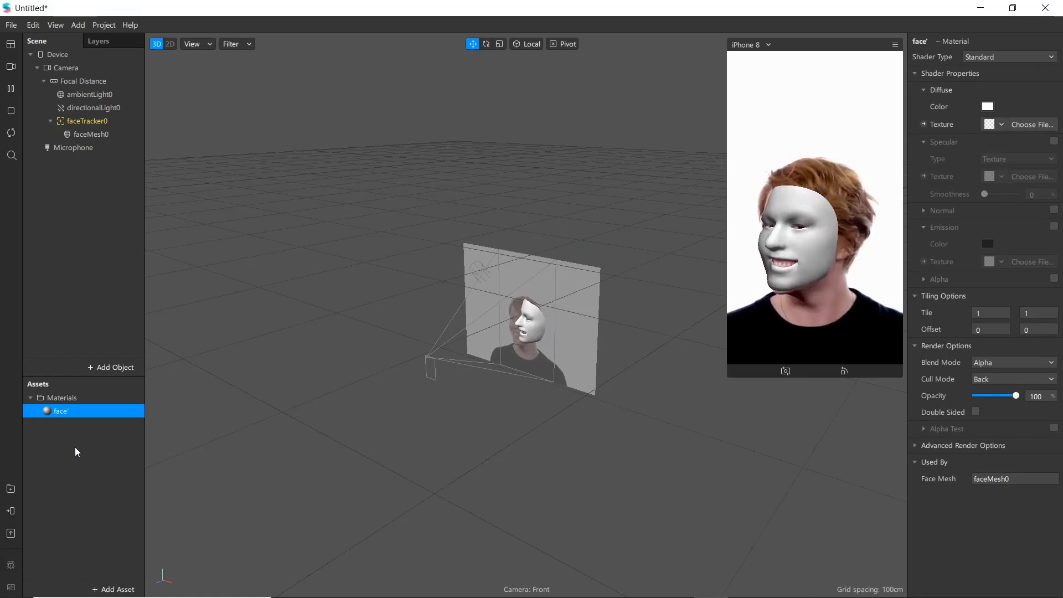
click(62, 442)
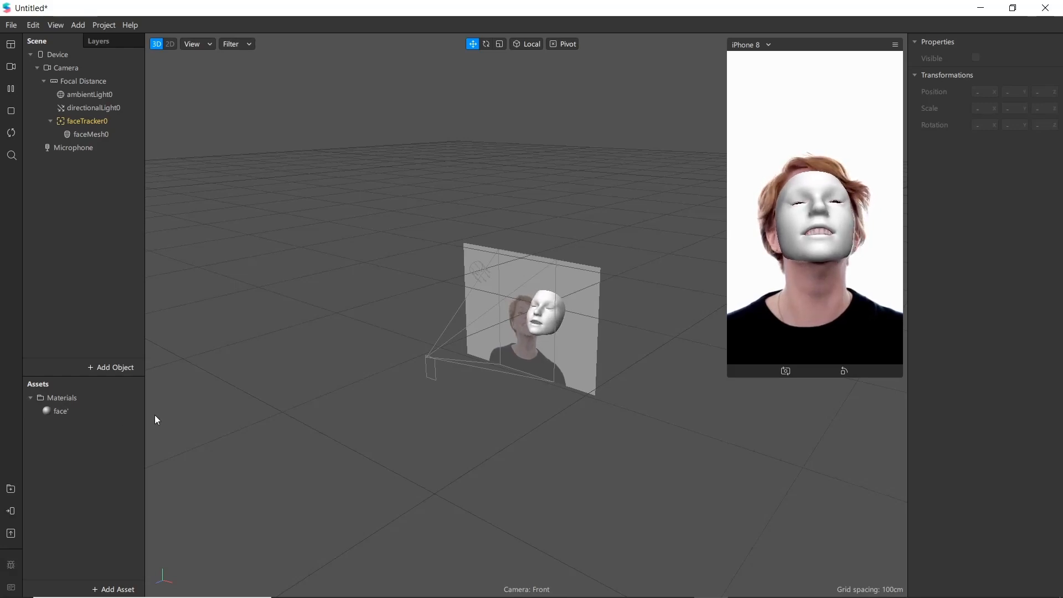
- Set the face' material's shader type to Physically-Based
click(61, 411)
click(1002, 57)
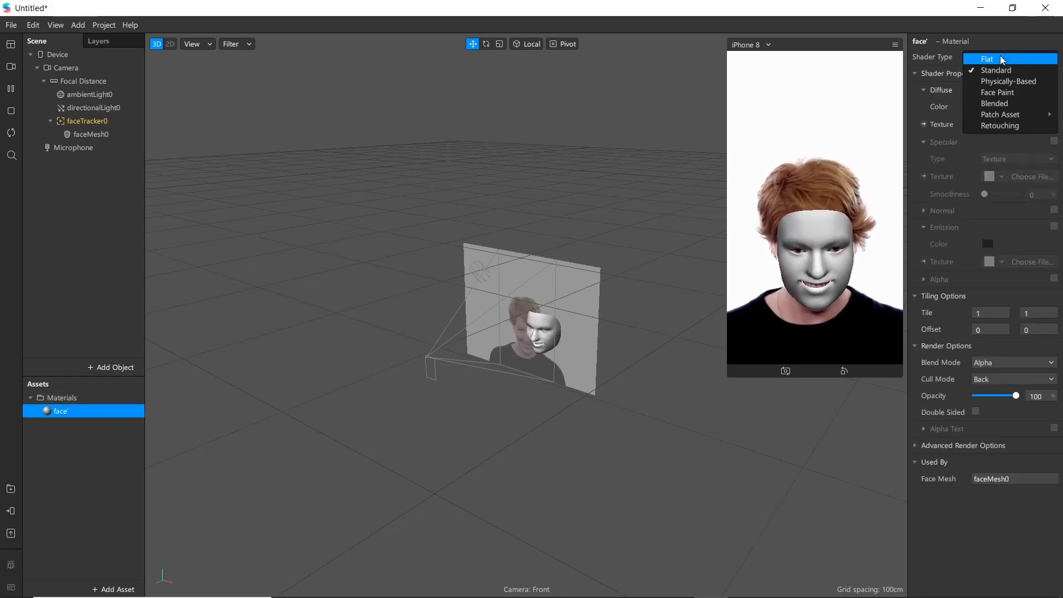
click(1005, 83)
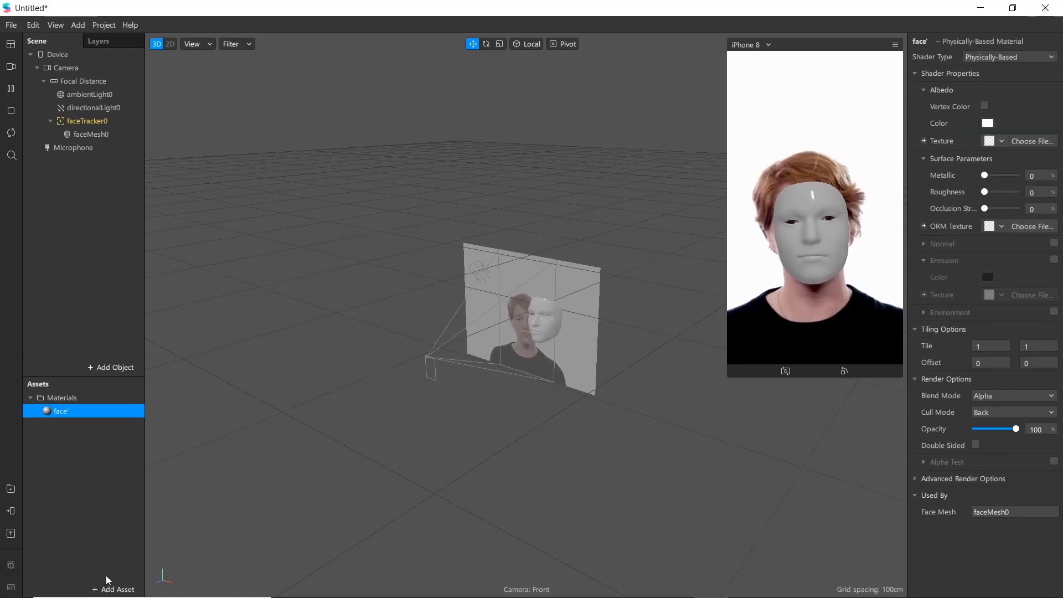
- Add an animation sequence asset and name it normalsequence
click(111, 589)
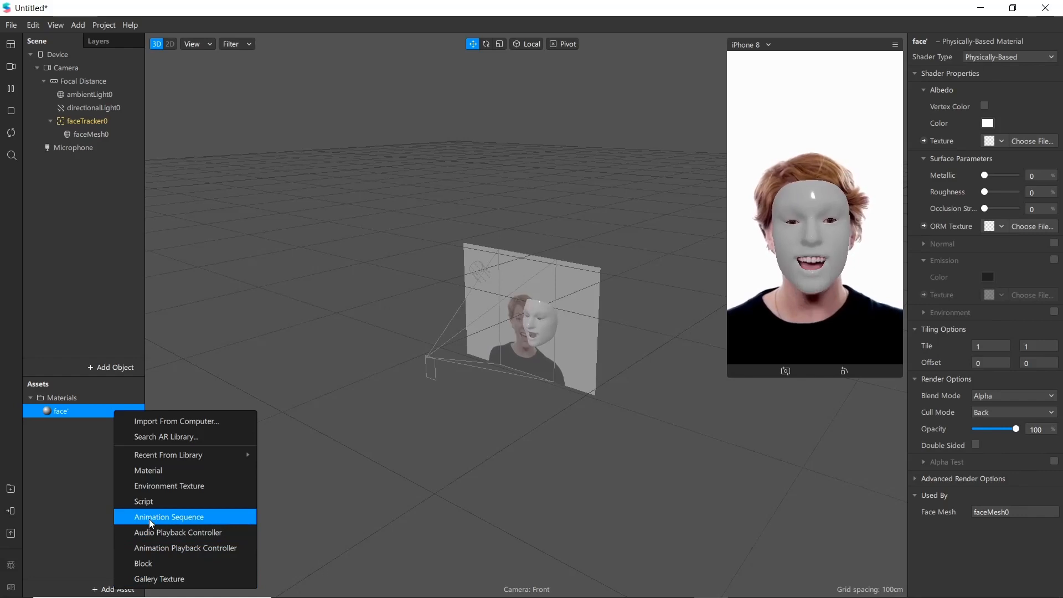
click(150, 522)
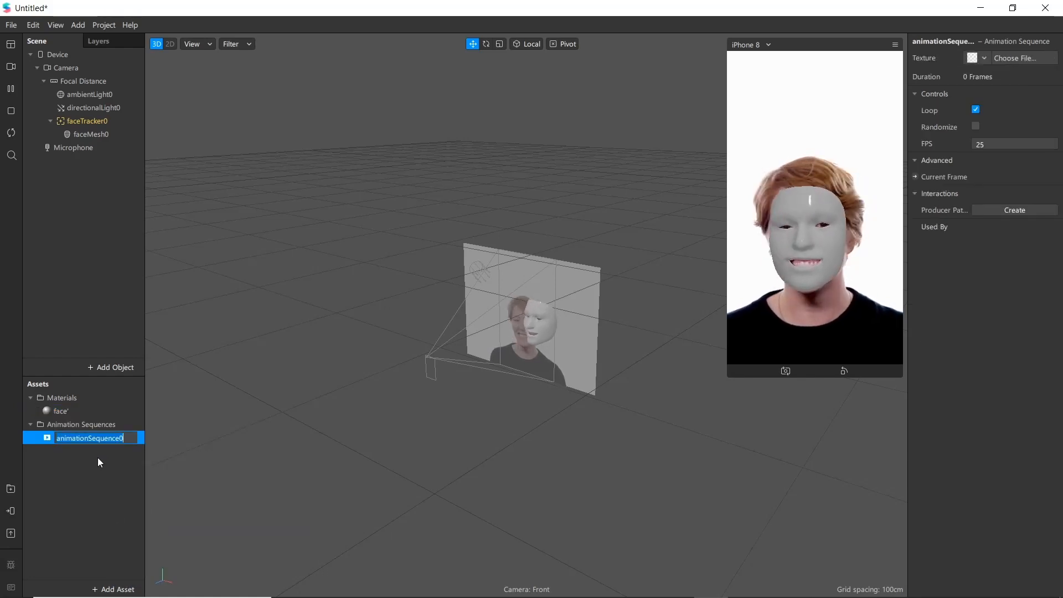
text(normalsequ)
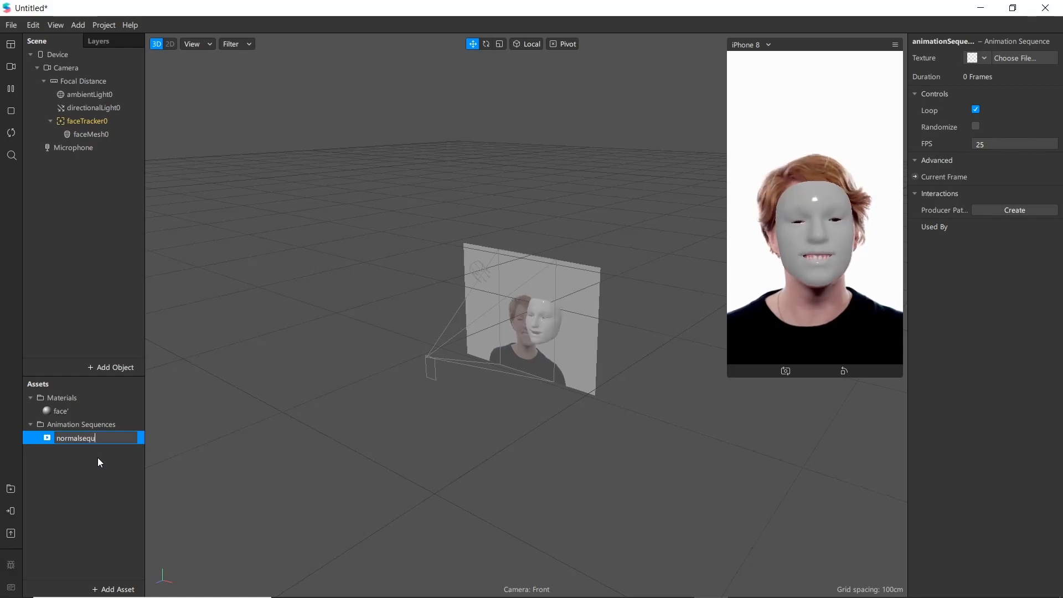
key(Return)
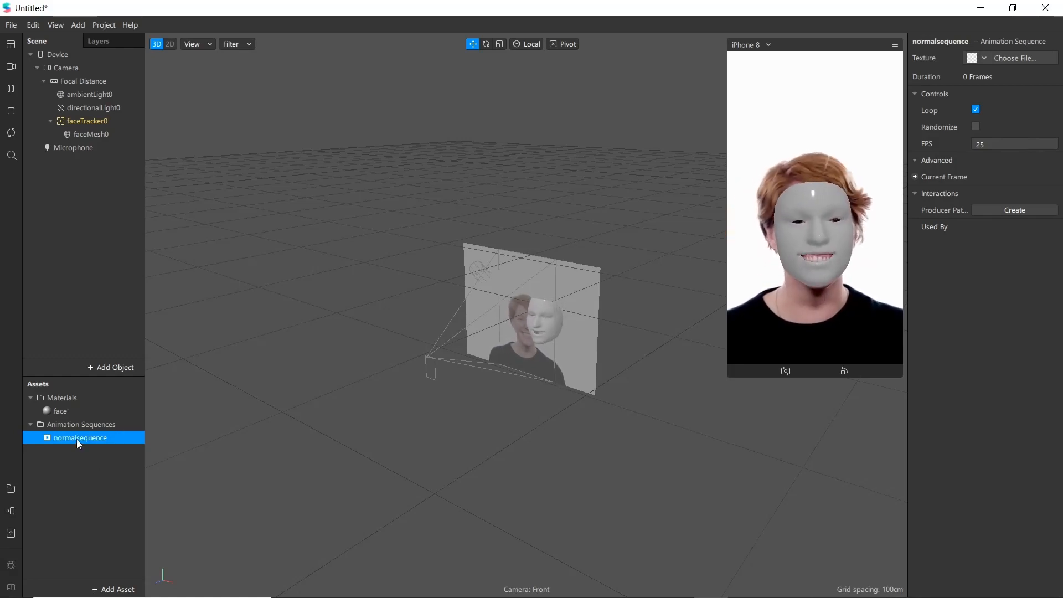
- Import all JPG frames from the Desktop's compressed jpeg folder as normalsequence's texture and check the imported texture's compression properties
click(1001, 58)
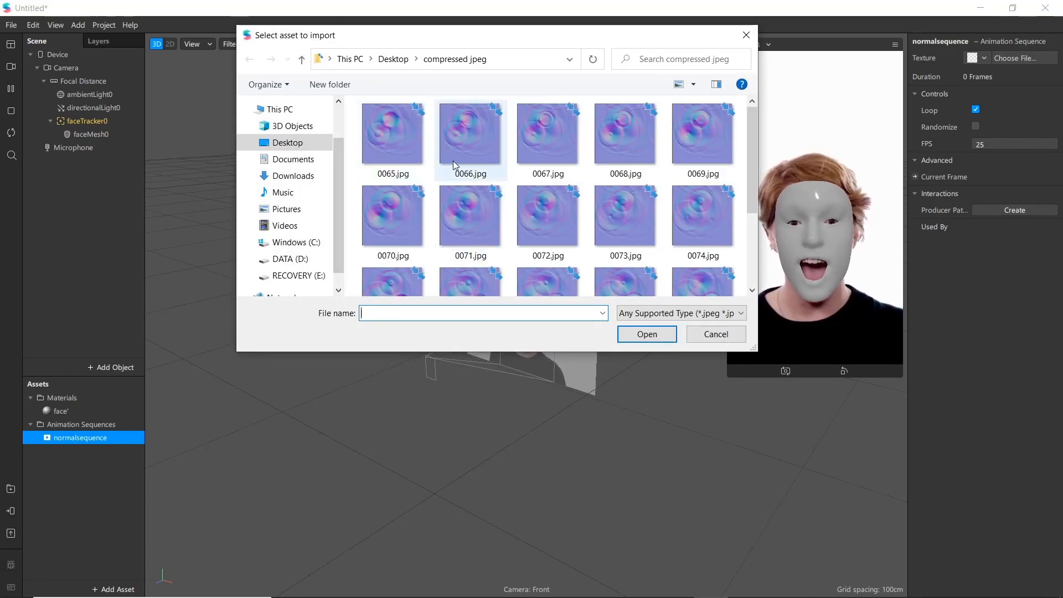
click(416, 141)
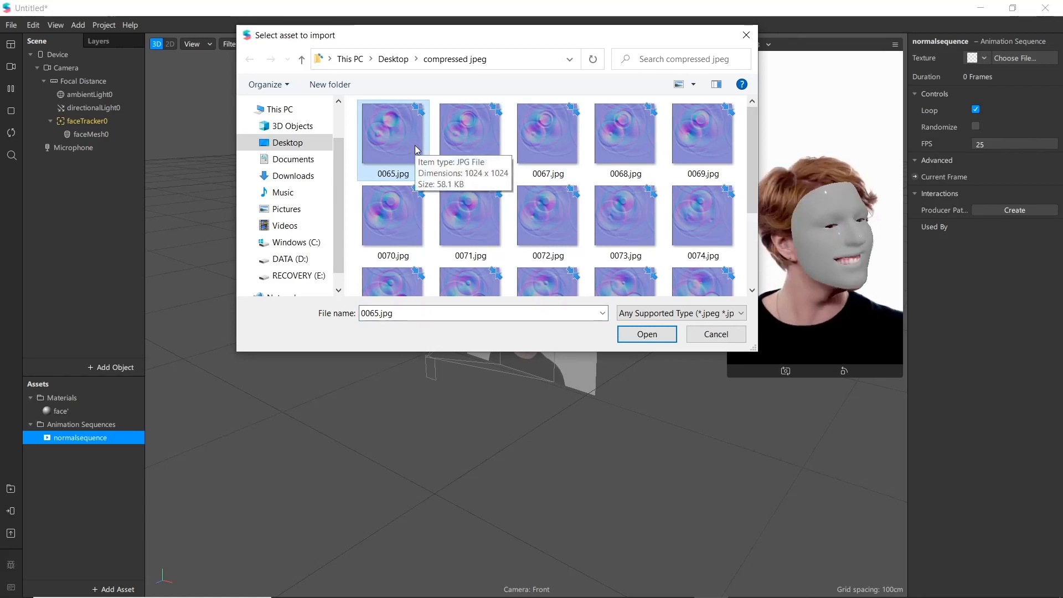
key(ctrl+a)
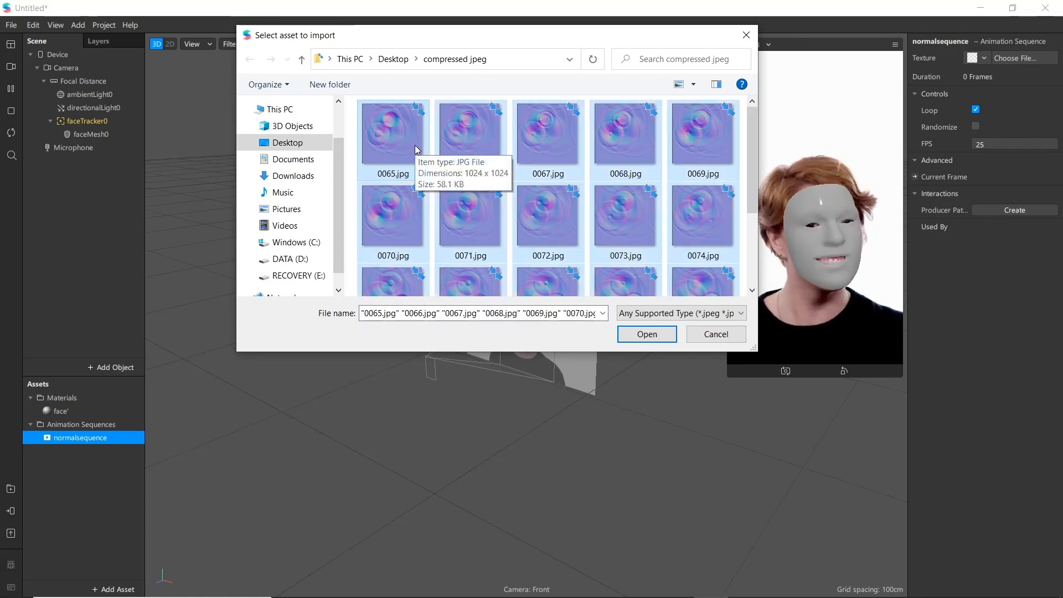
click(646, 334)
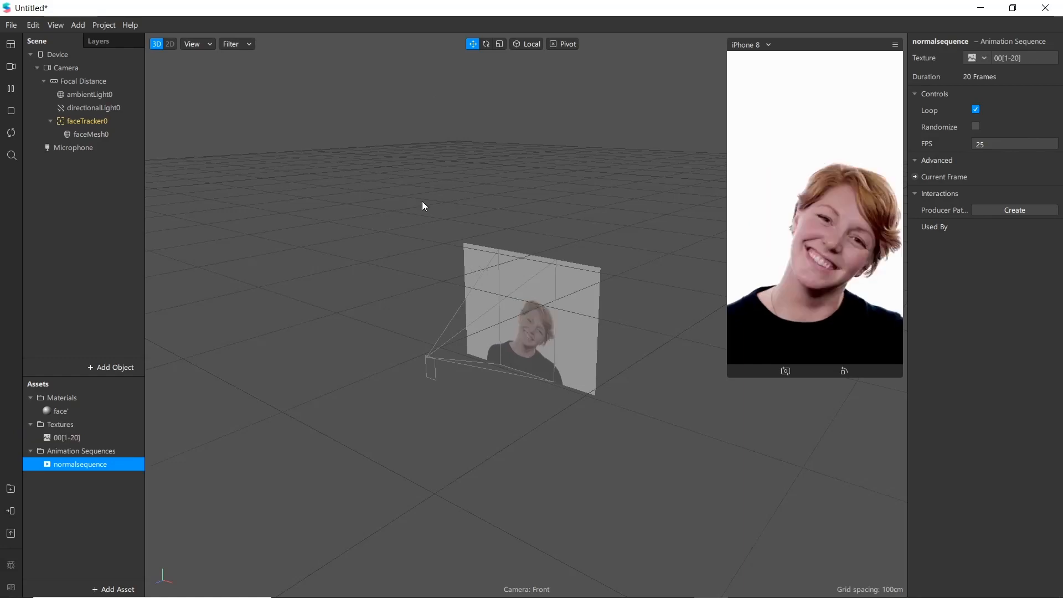
click(75, 437)
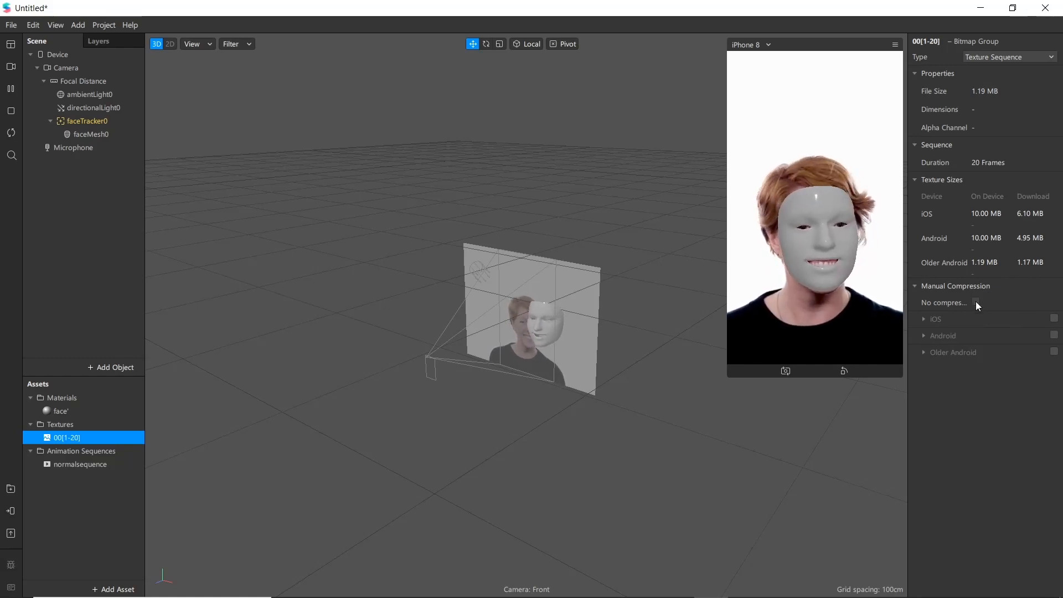
click(80, 463)
- Enable the Normal property of the face' material and assign normalsequence as its normal texture
click(86, 413)
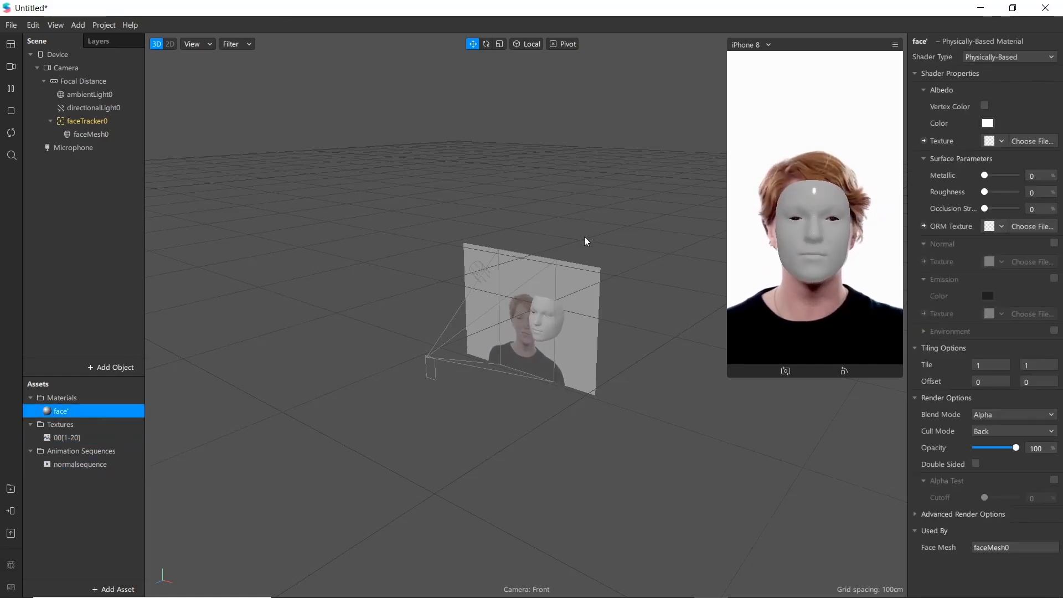
click(1053, 243)
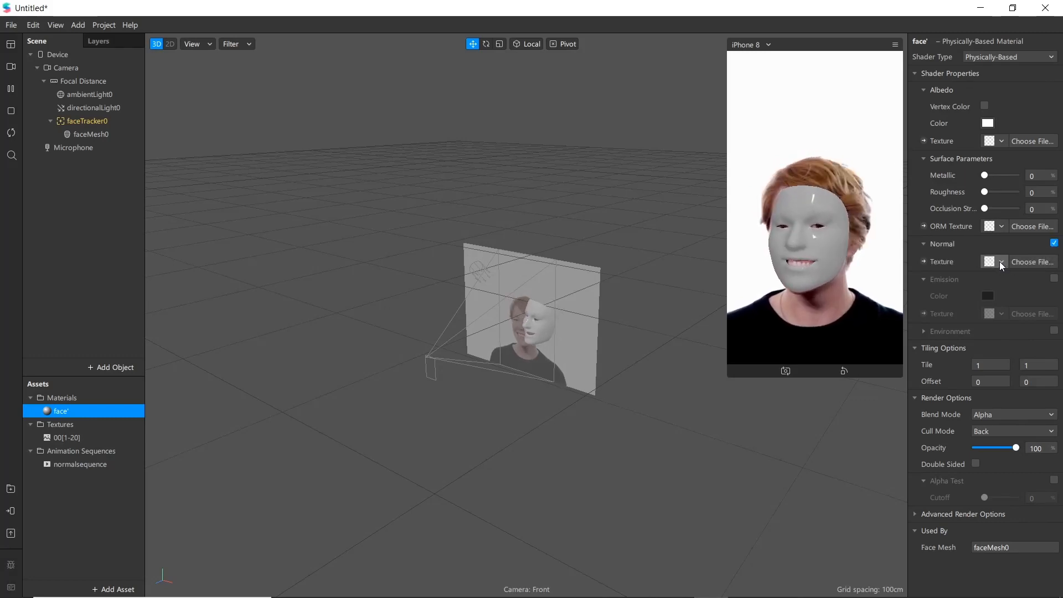
click(999, 262)
click(982, 280)
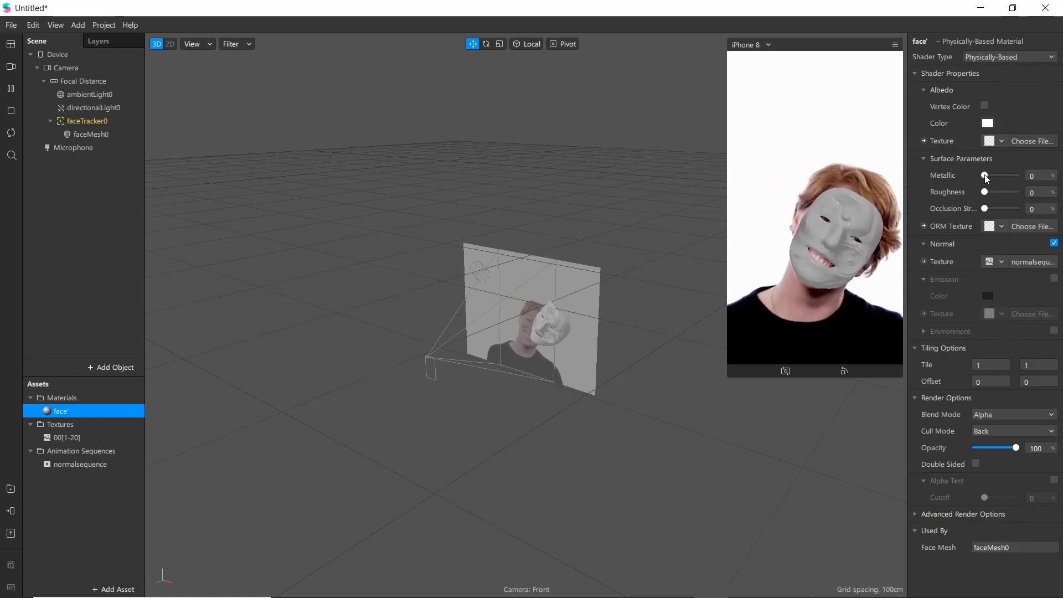
- Set the face' material's Metallic to 100% and its blend mode to Add, and enlarge the device preview
drag(985, 175, 1027, 171)
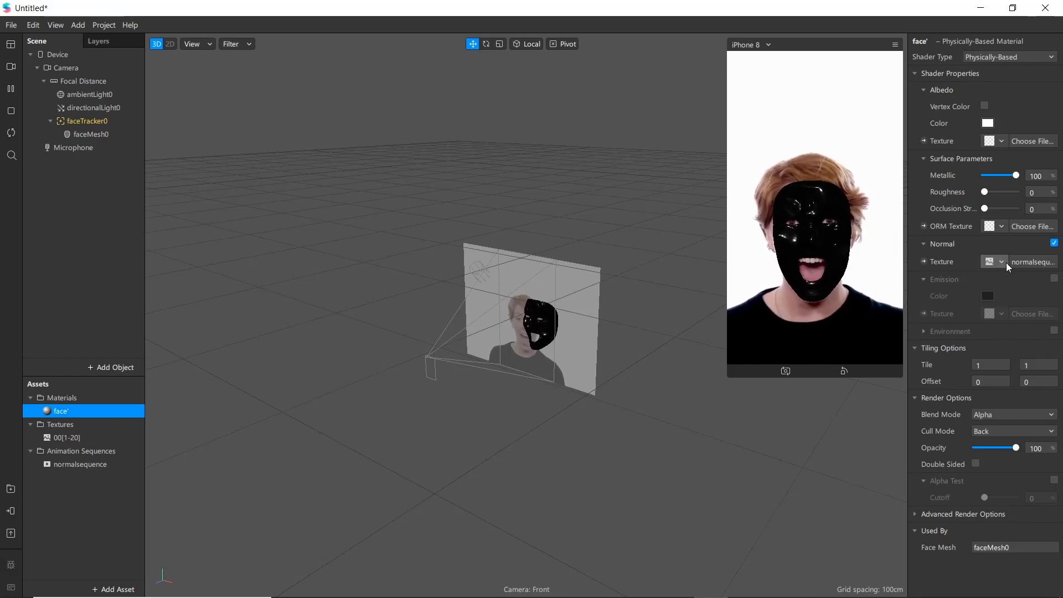
click(997, 415)
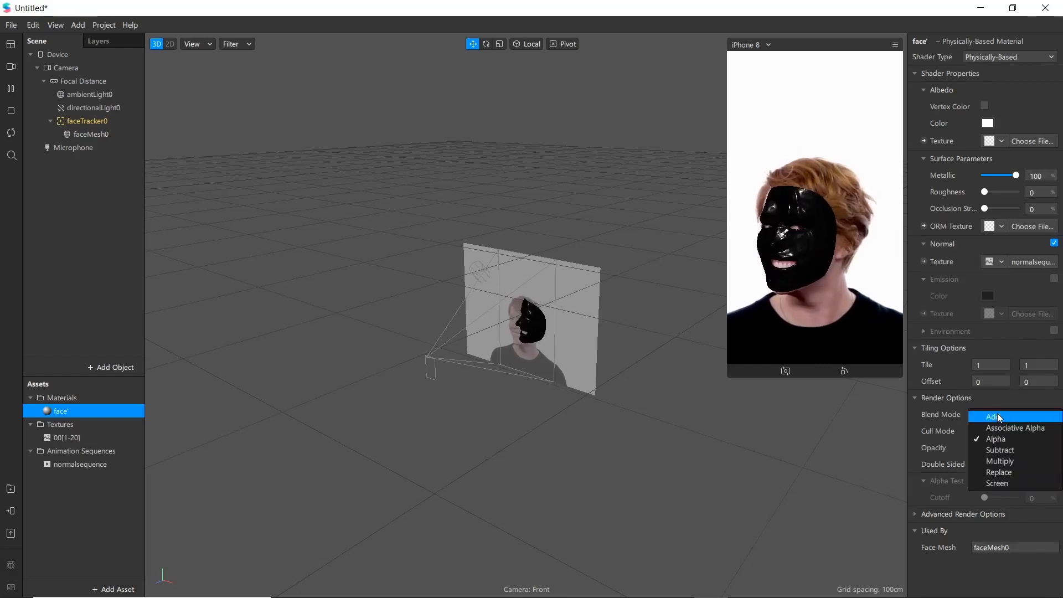
click(994, 417)
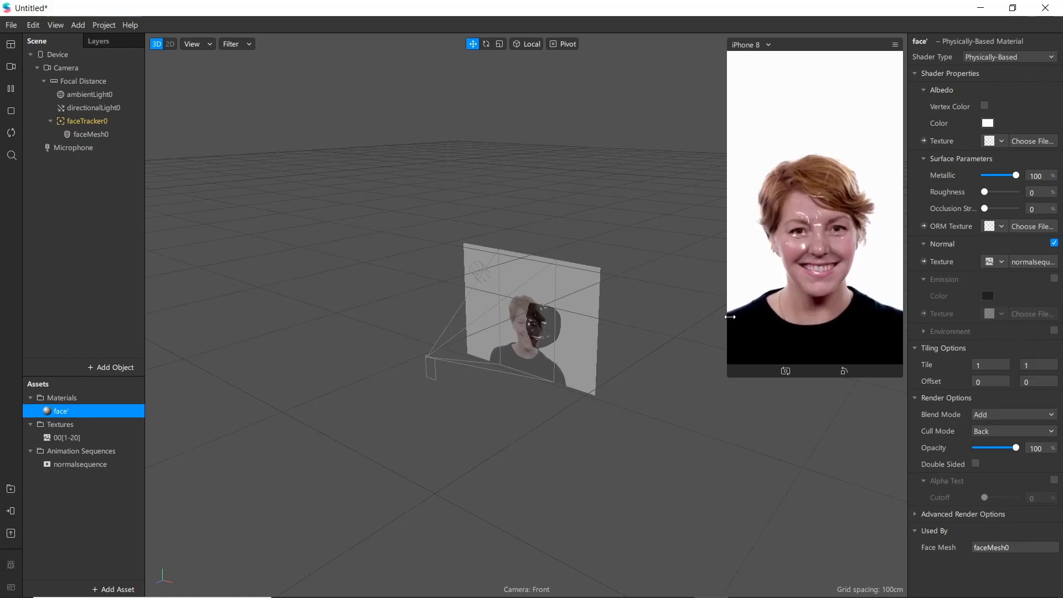
drag(730, 316, 657, 354)
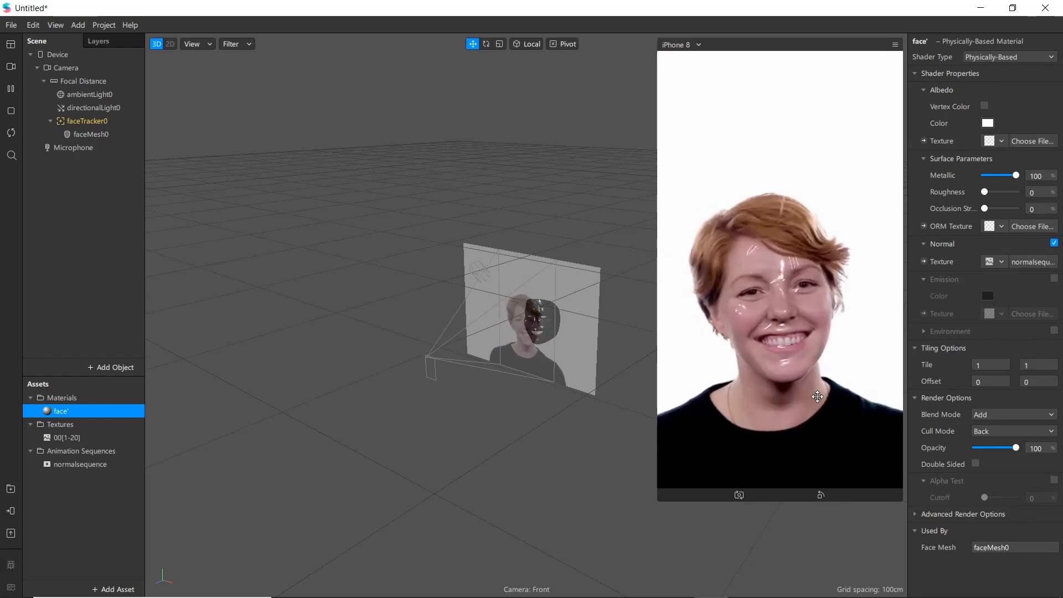
- Import faceMeshMask.png as a texture asset from the Textures folder inside SparkAr's FaceAssets folder
click(717, 215)
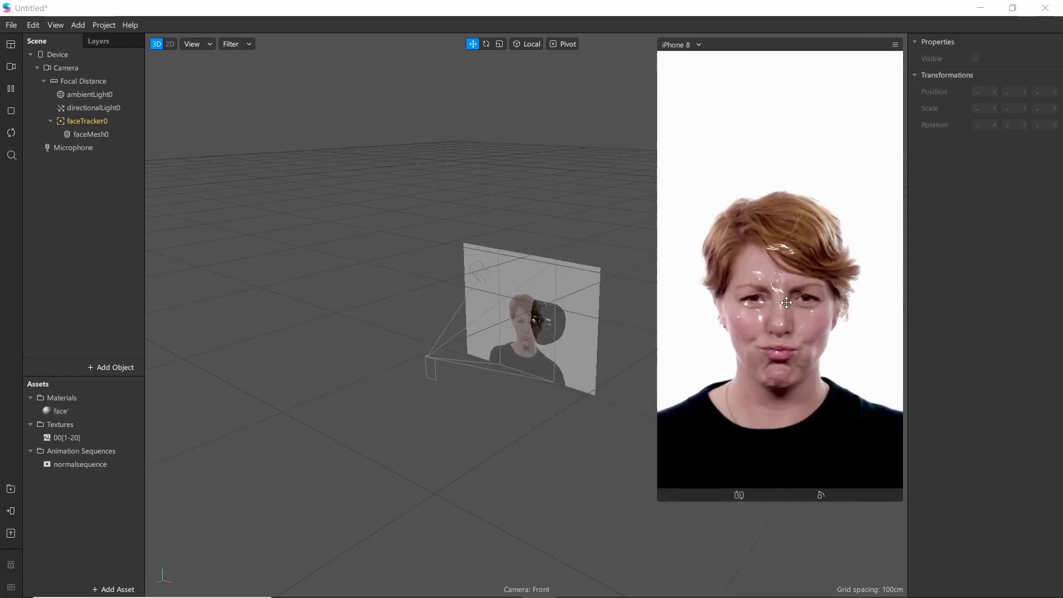
click(113, 589)
click(176, 421)
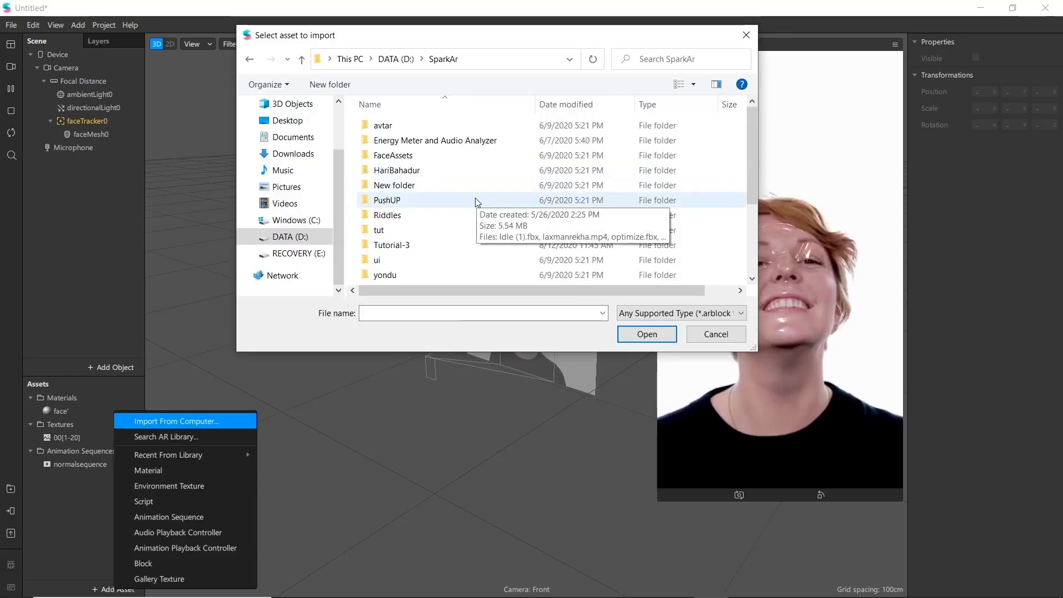
double_click(413, 156)
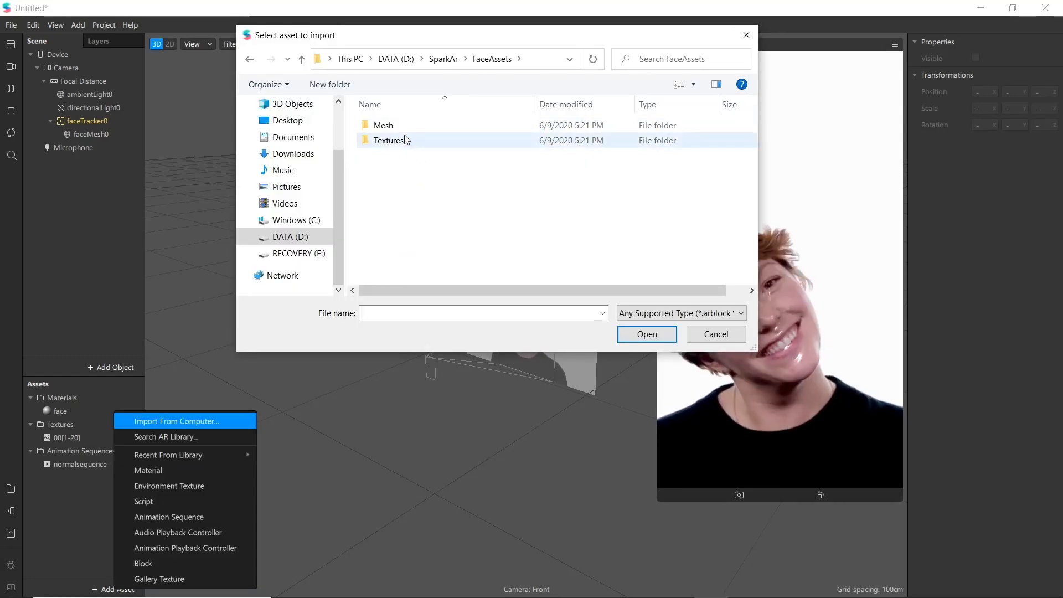
double_click(406, 139)
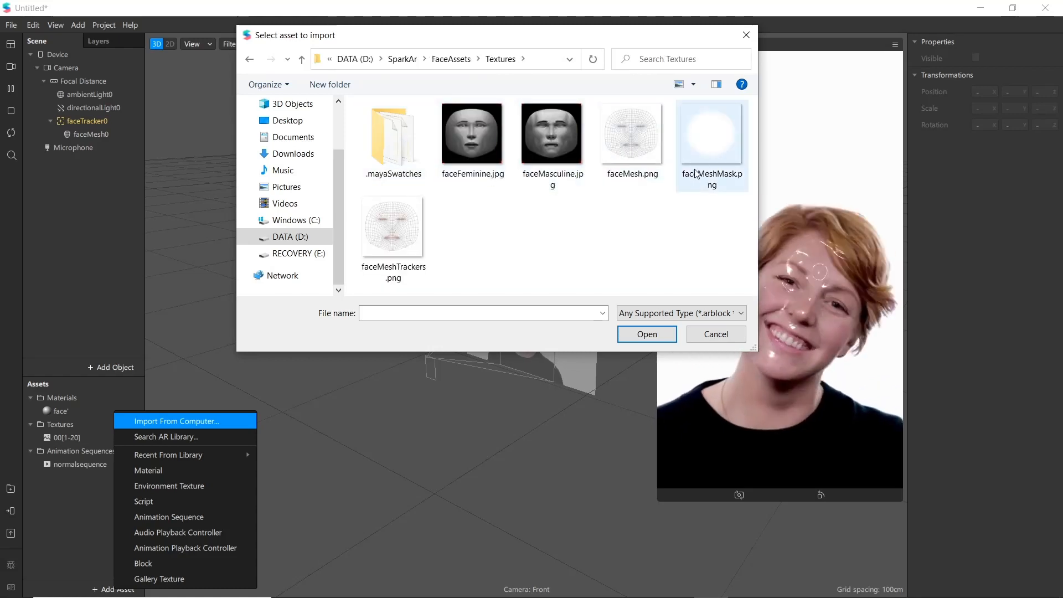
double_click(706, 144)
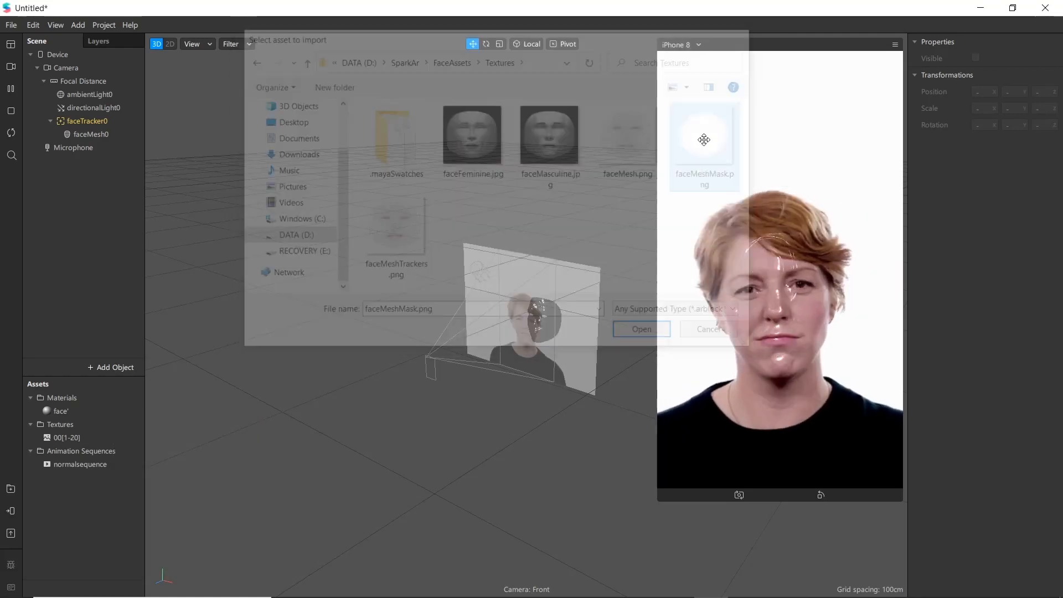
- Assign faceMeshMask as the albedo texture of the face' material
click(81, 410)
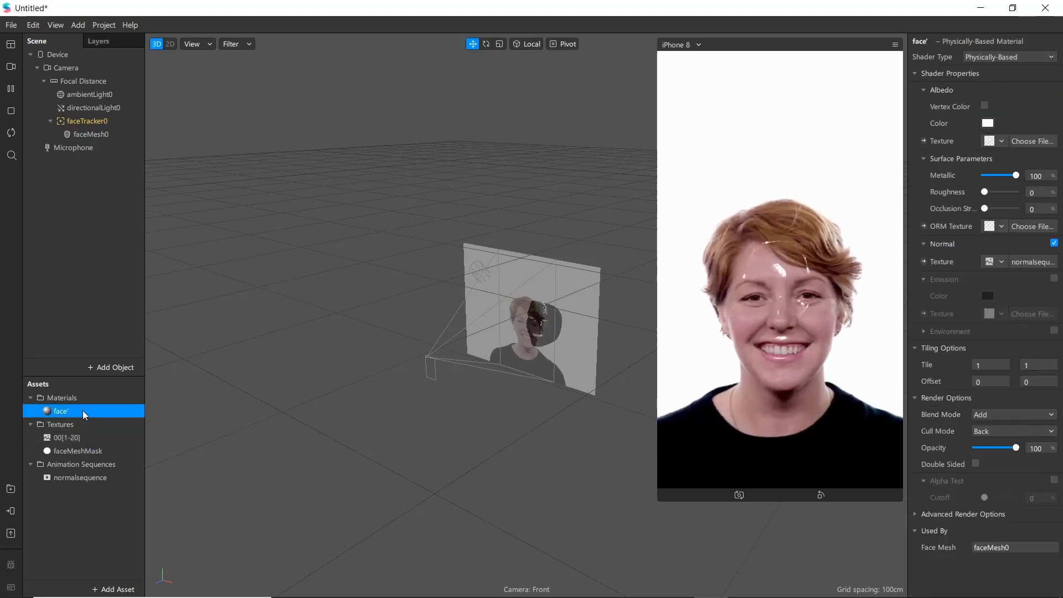
click(1002, 141)
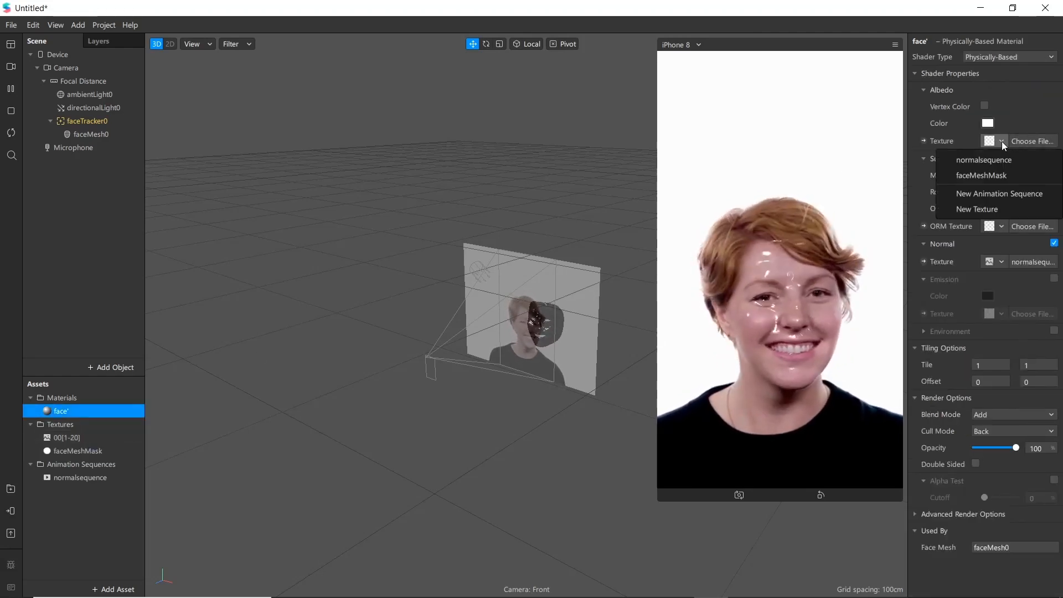
click(981, 174)
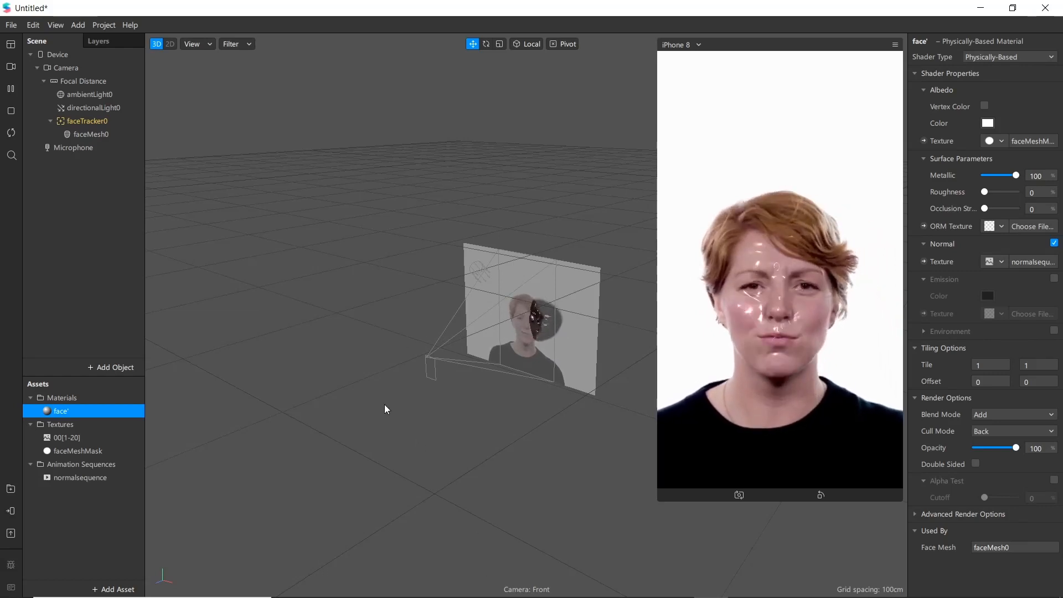
- Set the playback rate of the normalsequence animation to 15 FPS
click(73, 477)
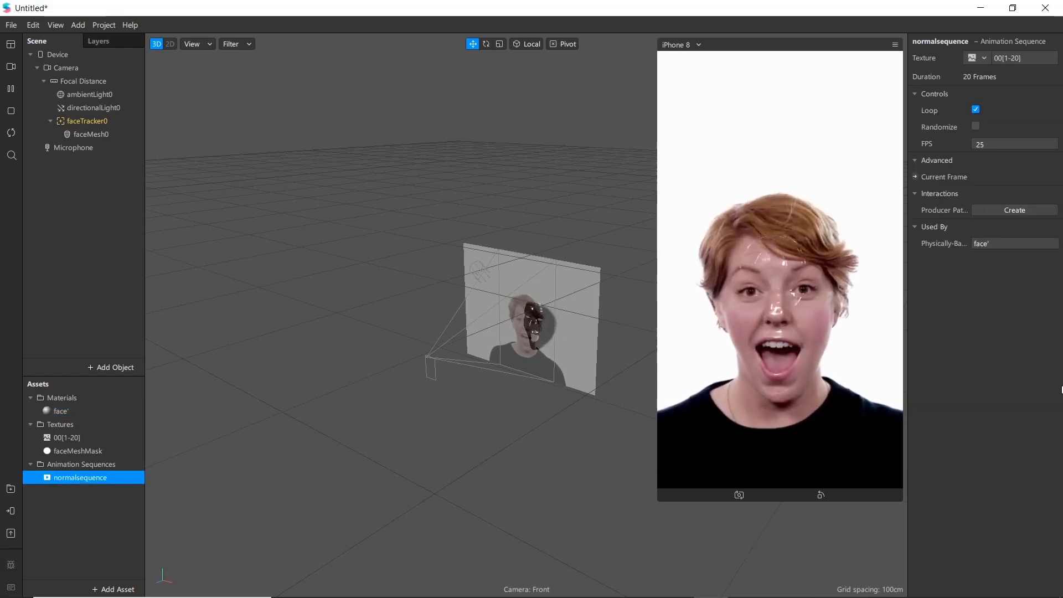
click(992, 148)
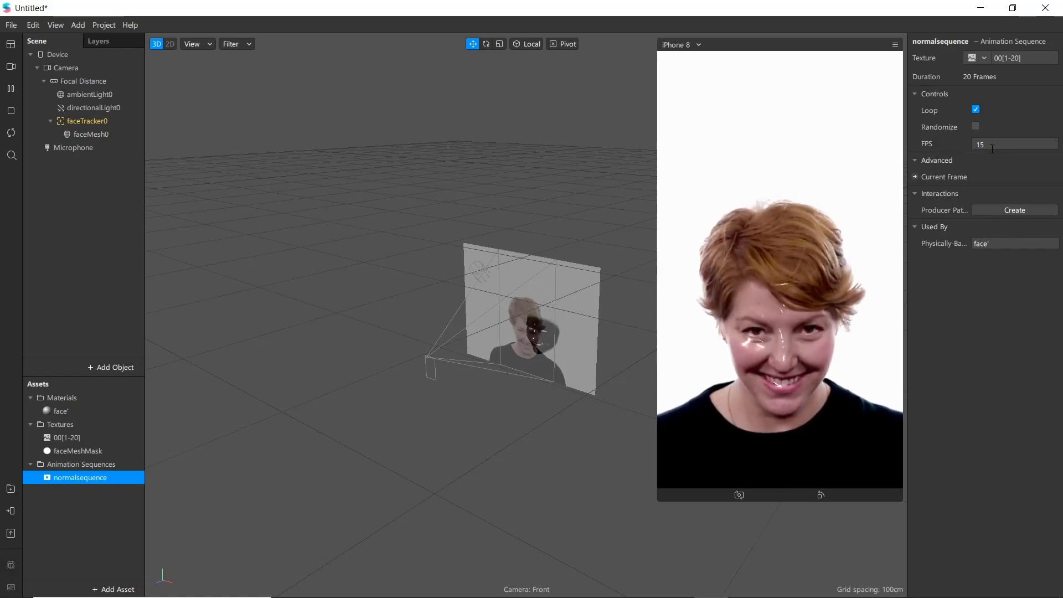
click(1023, 144)
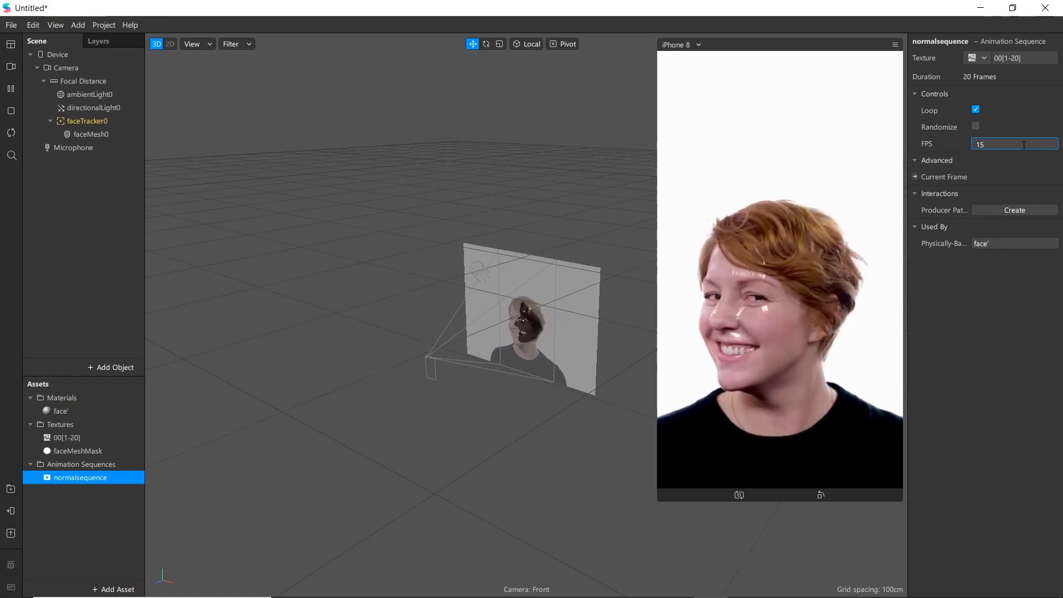
- Set the albedo color of the face' material to pale yellow, #f9ff85
click(988, 243)
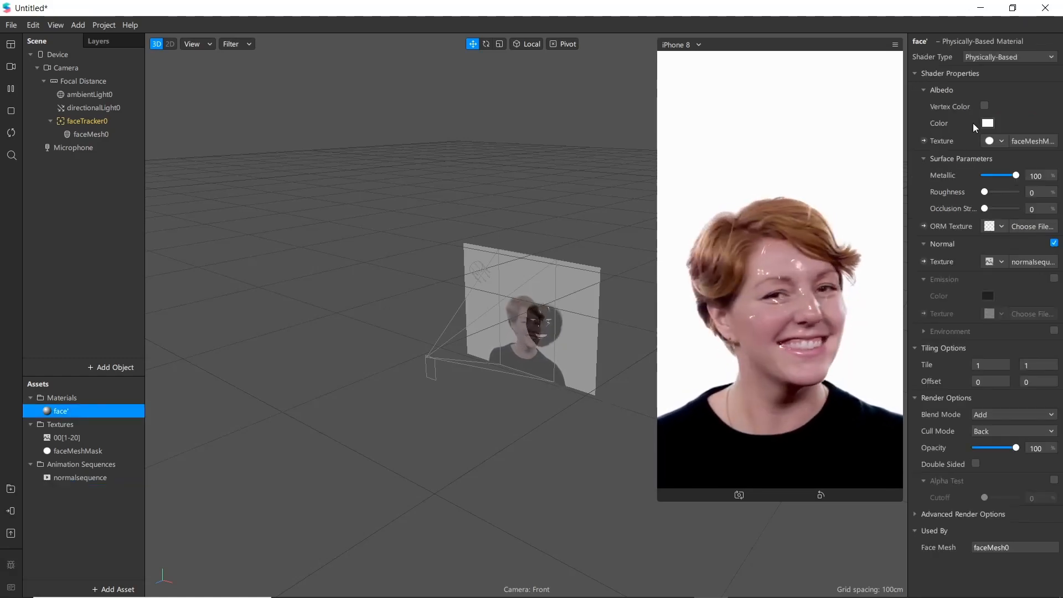
click(987, 123)
drag(609, 222, 624, 244)
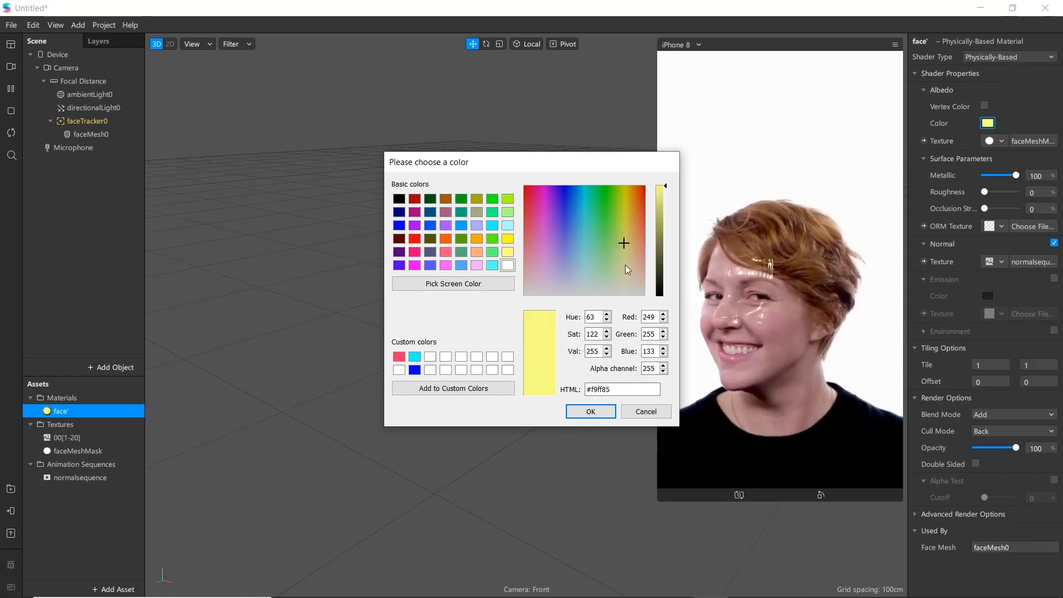
click(590, 413)
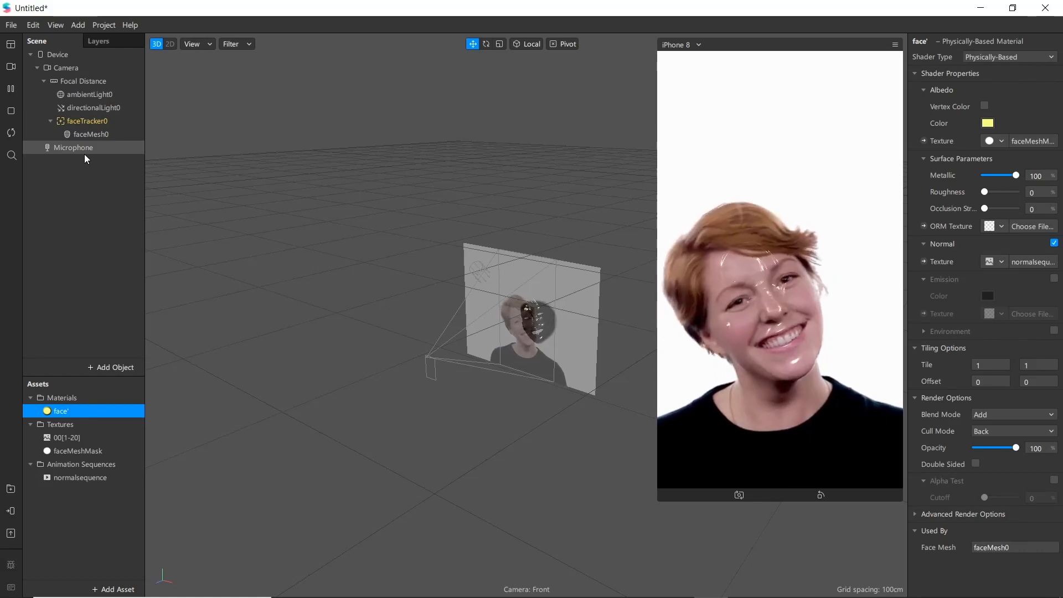
- Insert a particle system into the scene and move its emitter to about 0.03 on X and 0.06 on Y
click(91, 366)
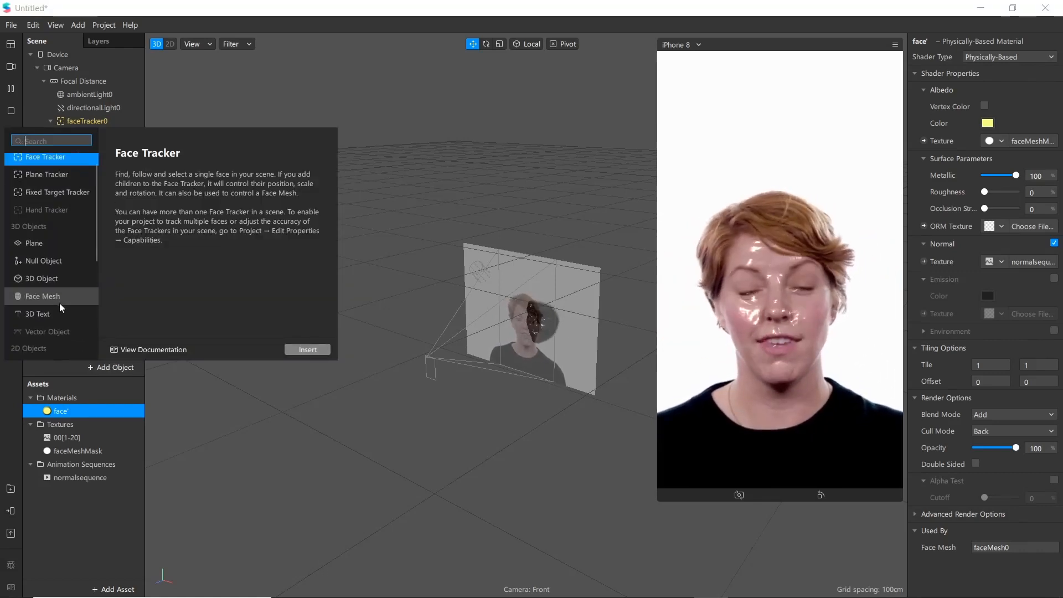
scroll(51, 321, down, 1)
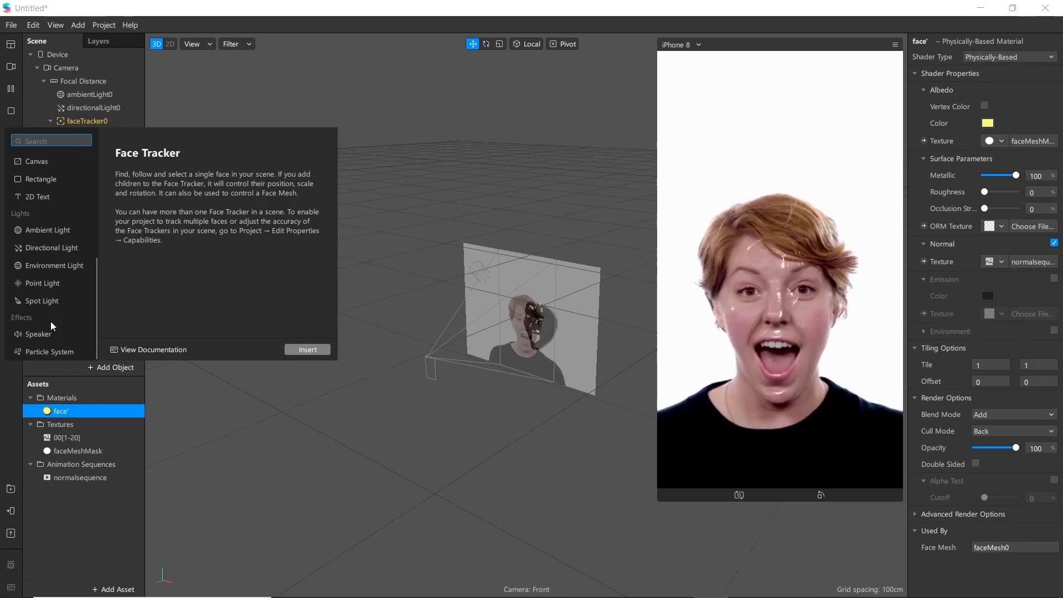
click(55, 351)
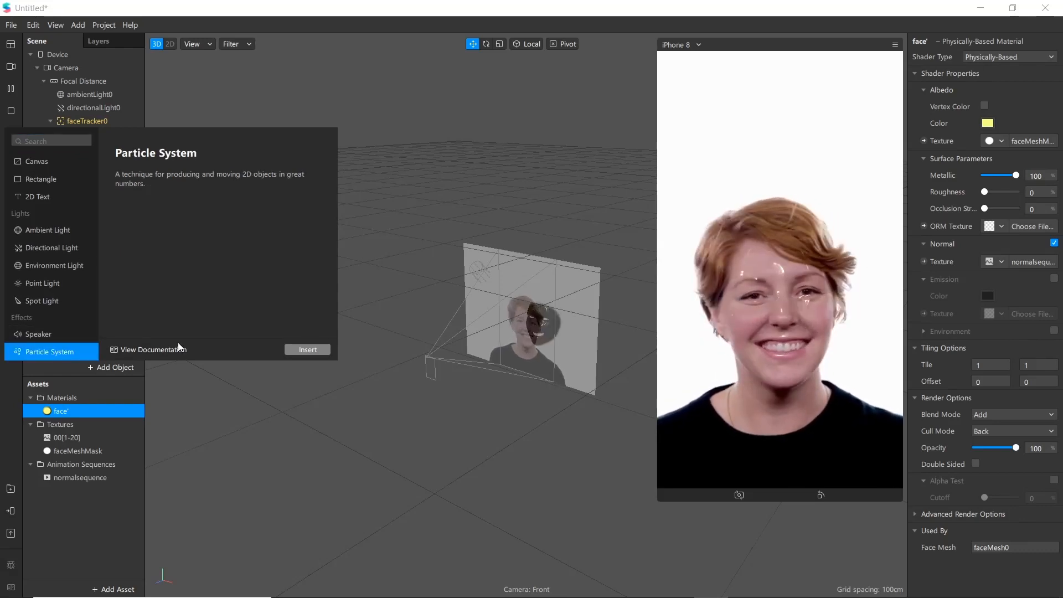
click(297, 349)
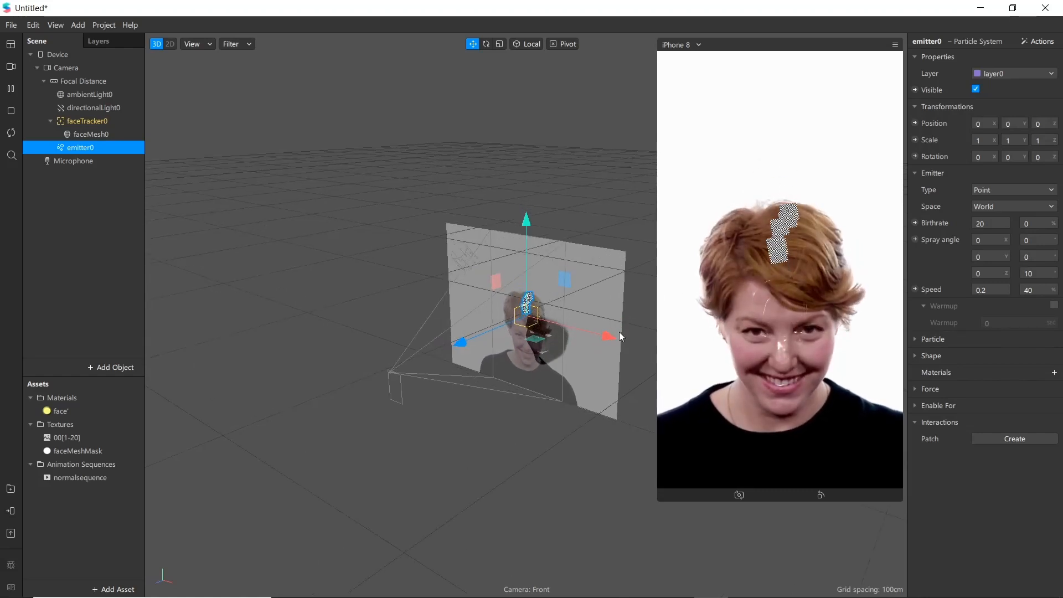
drag(605, 334, 613, 336)
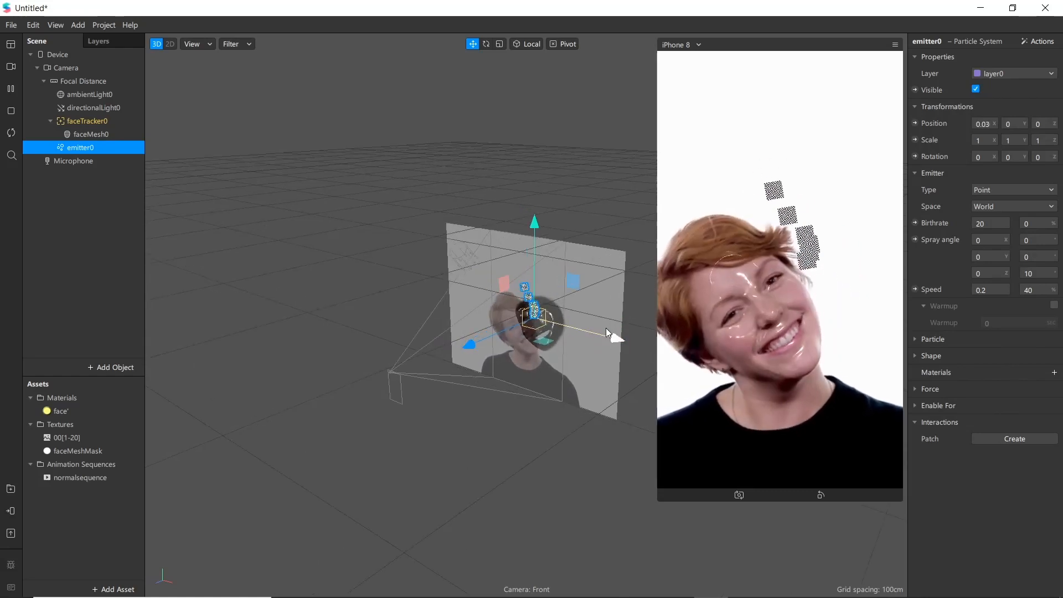
drag(534, 217, 533, 193)
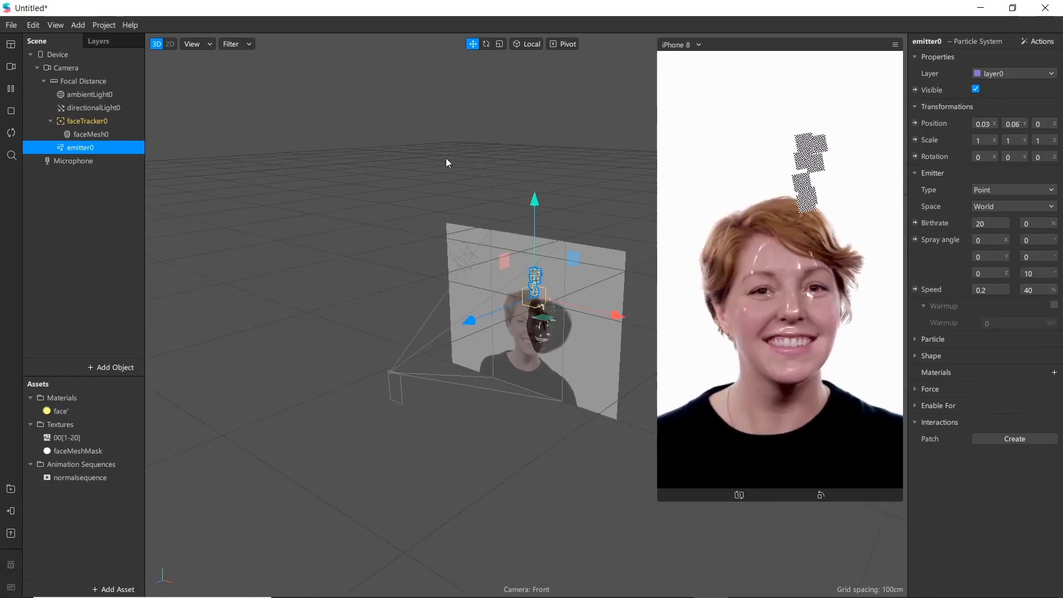
- Set the emitter type to Plane with a first size value of 0.2 and a speed of 0.09
click(1000, 190)
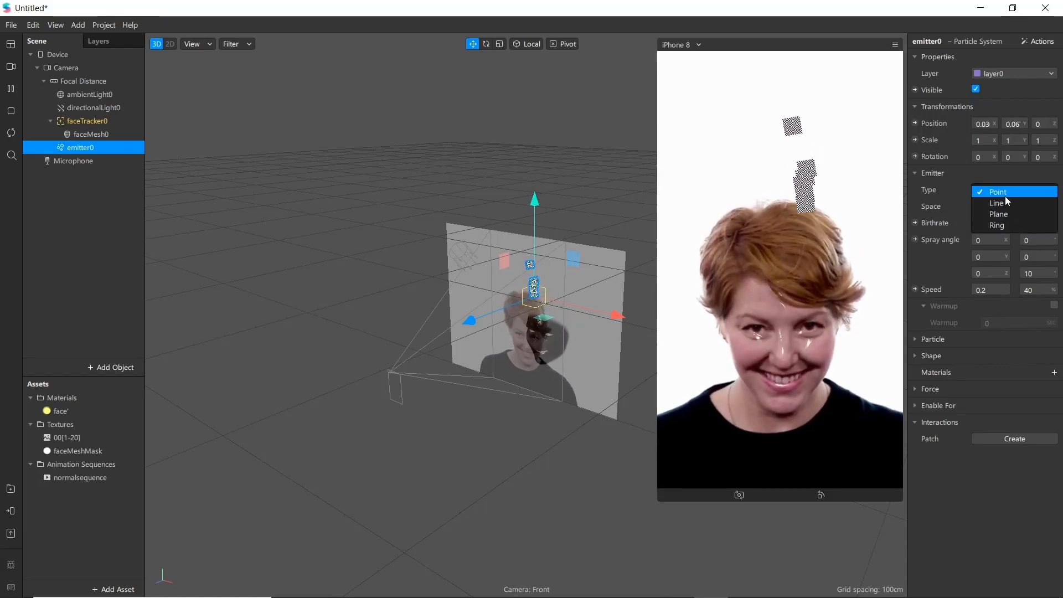
click(1001, 214)
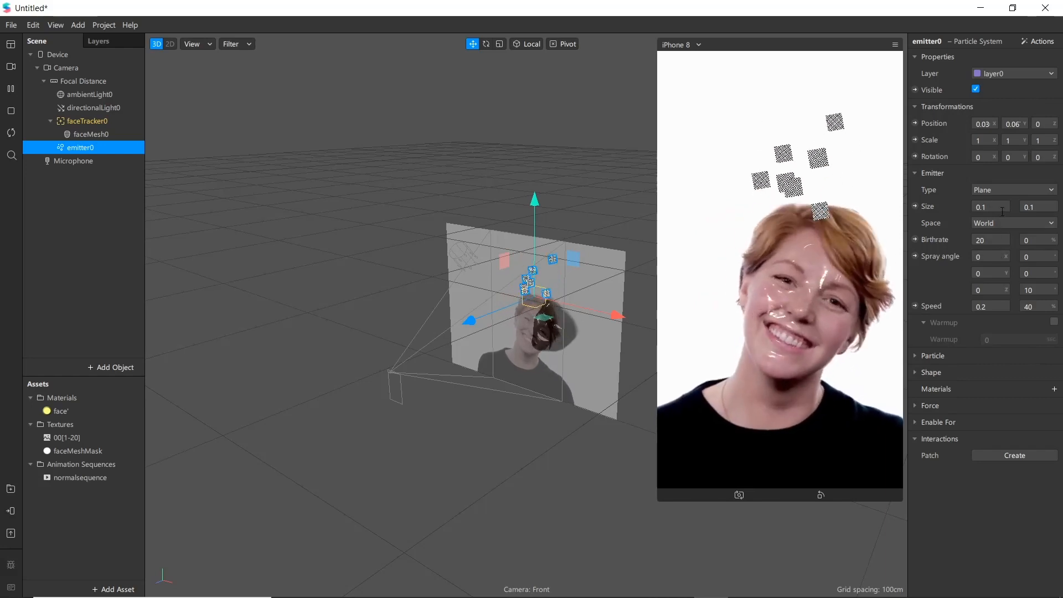
click(996, 206)
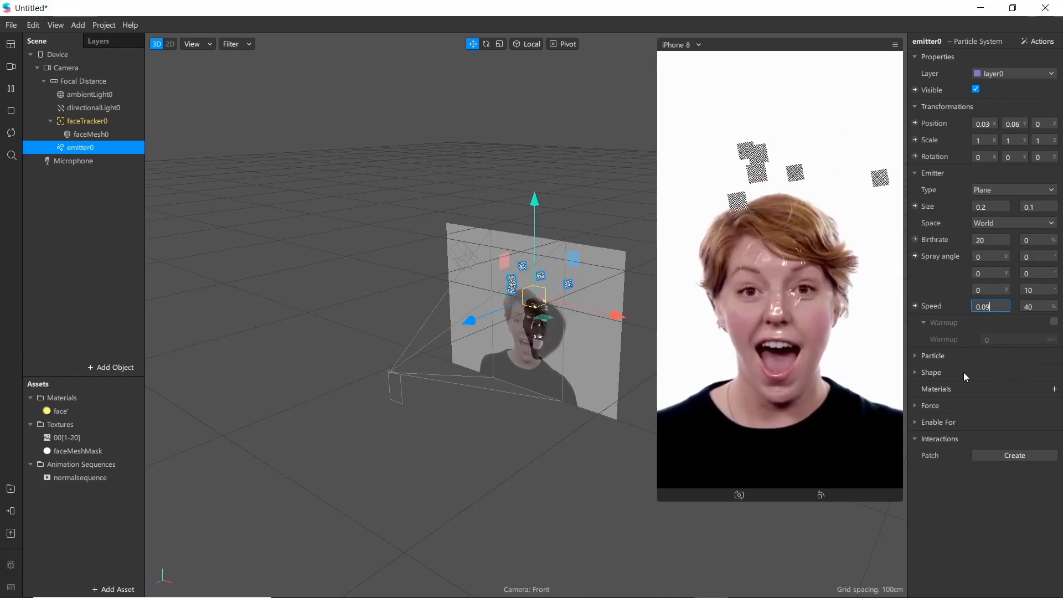
- Set the particle shape to Sphere and assign the face' material to the particles
click(921, 374)
click(1018, 389)
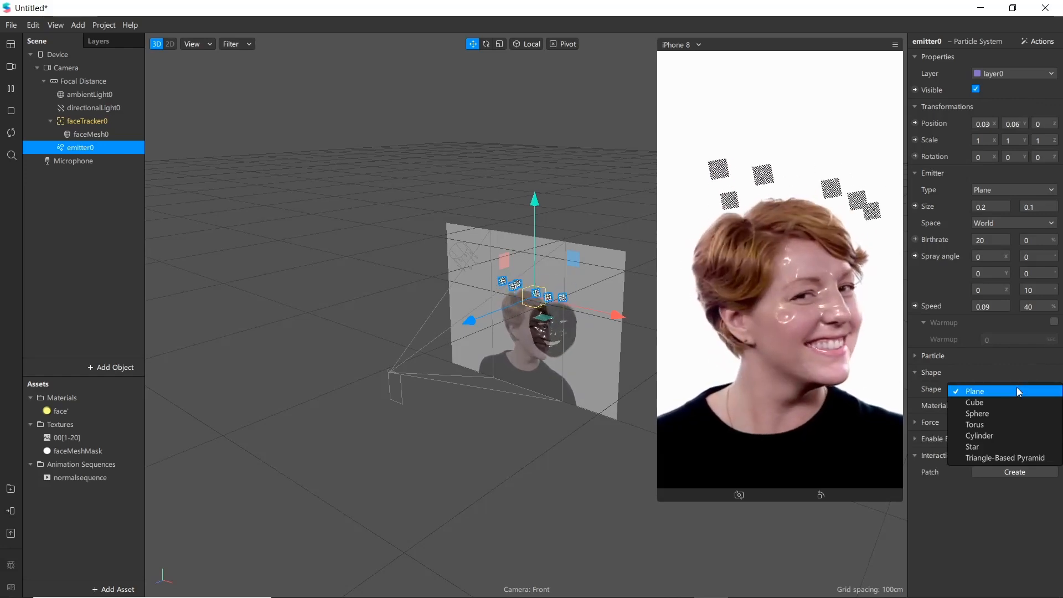
click(998, 414)
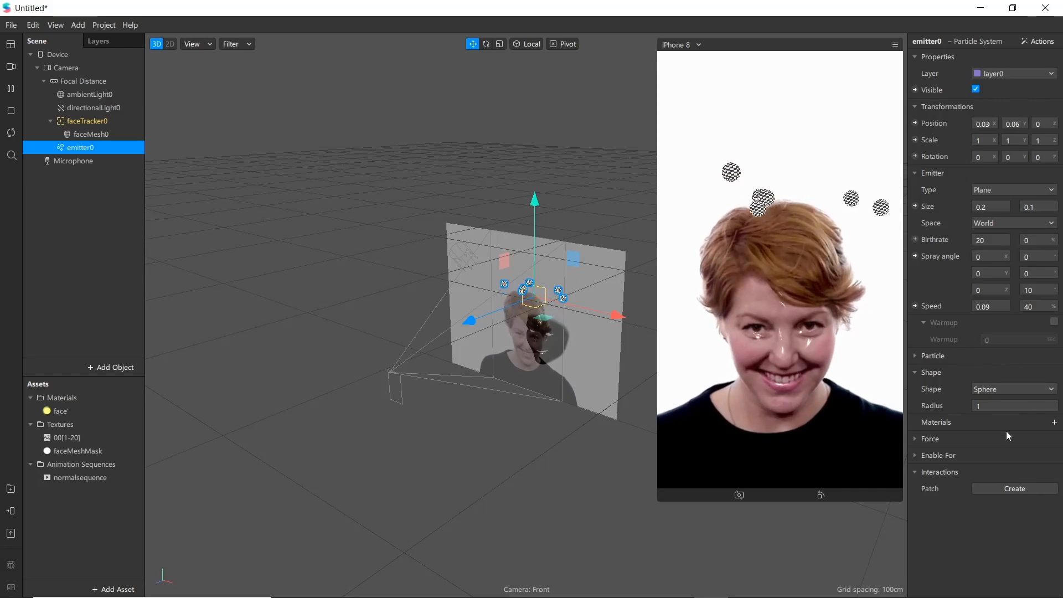
click(1054, 423)
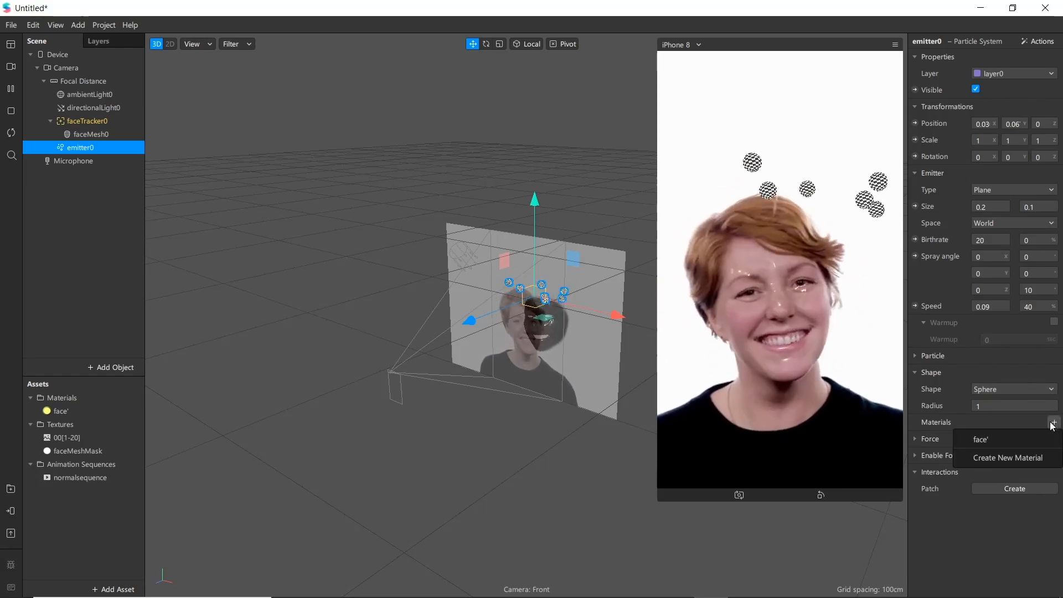
click(1005, 437)
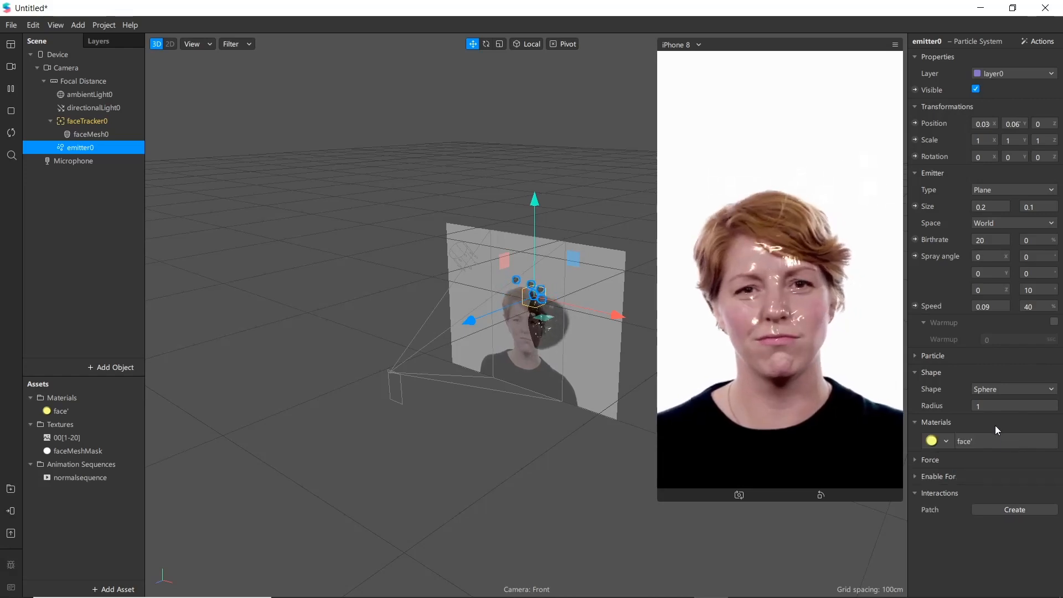
- Switch the real-time simulation to the close-up video of the woman with her hand at her chin
click(11, 66)
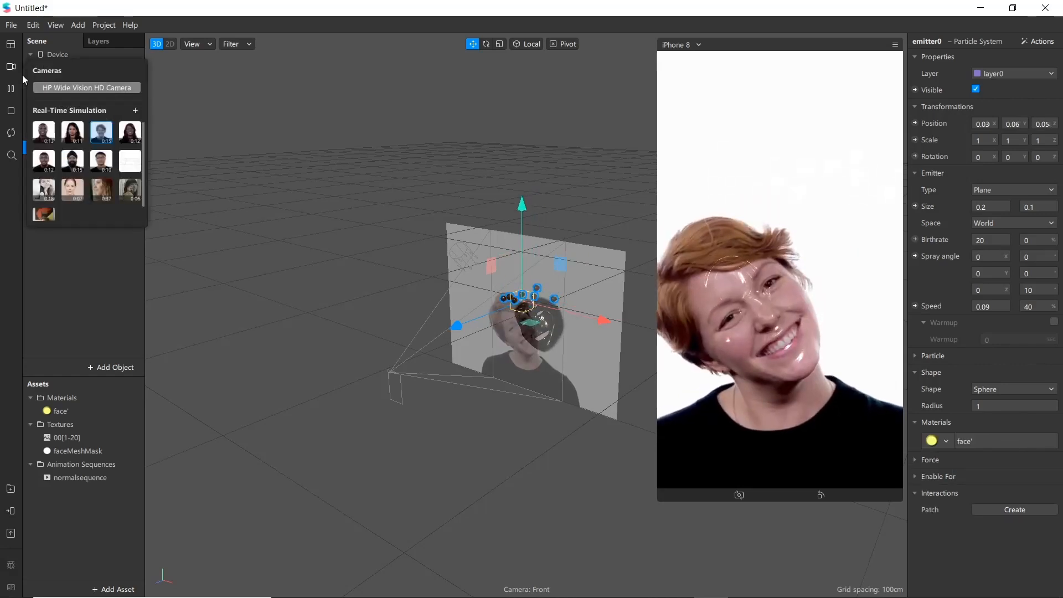
click(72, 188)
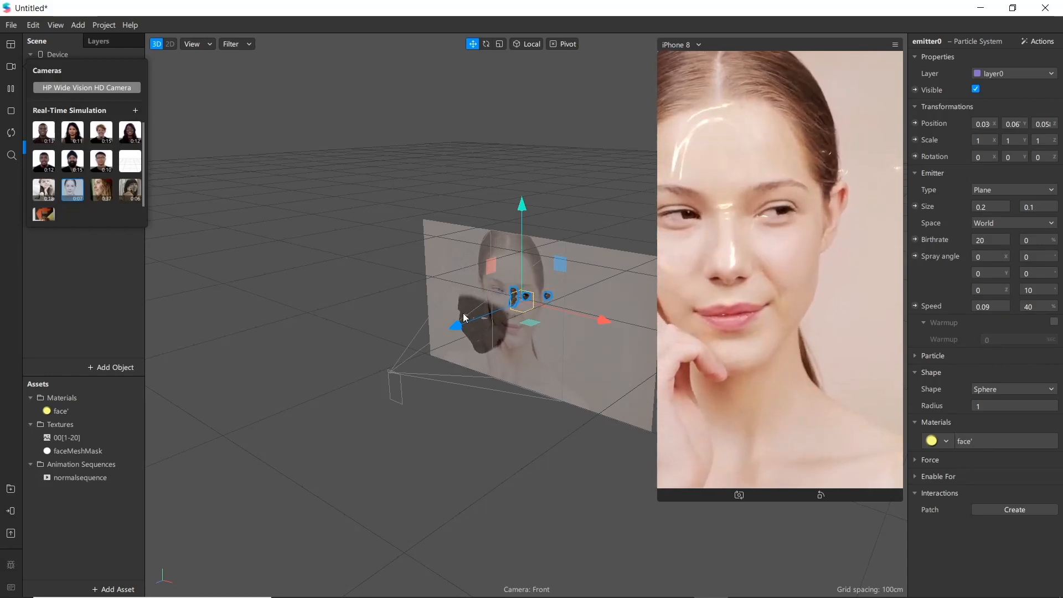
click(409, 342)
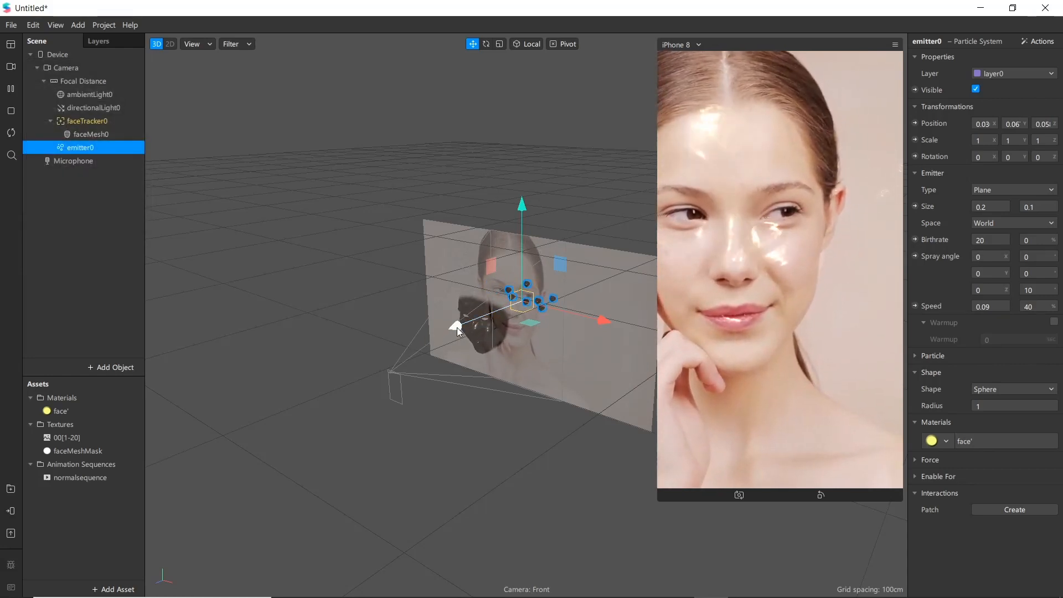
- Move the particle emitter toward the camera, rotate it about 39° around X, and position it at about 0.07 on Y and 0.29 on Z
drag(455, 326, 383, 350)
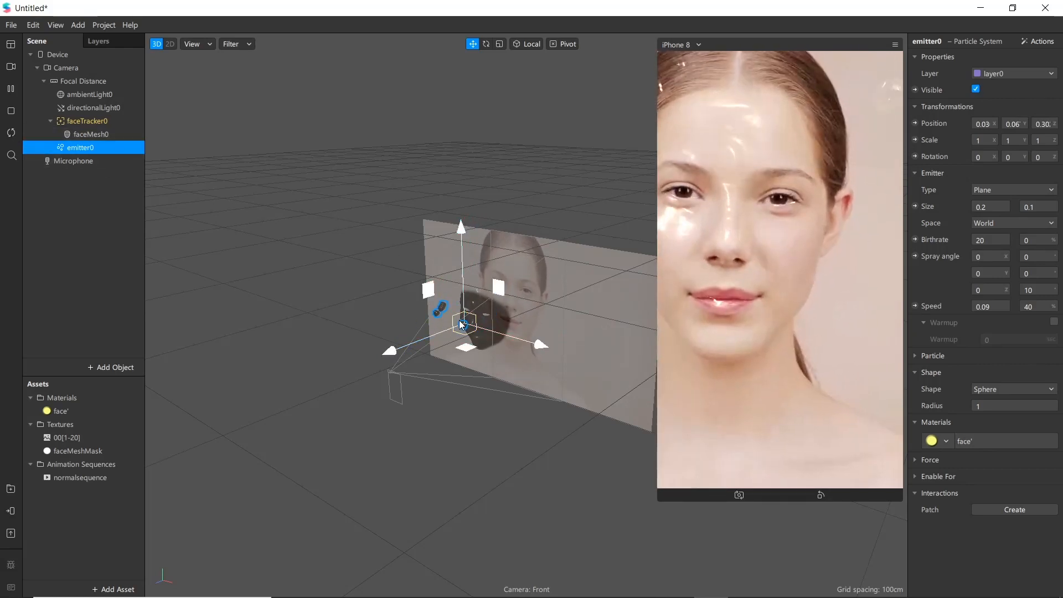
scroll(460, 325, up, 3)
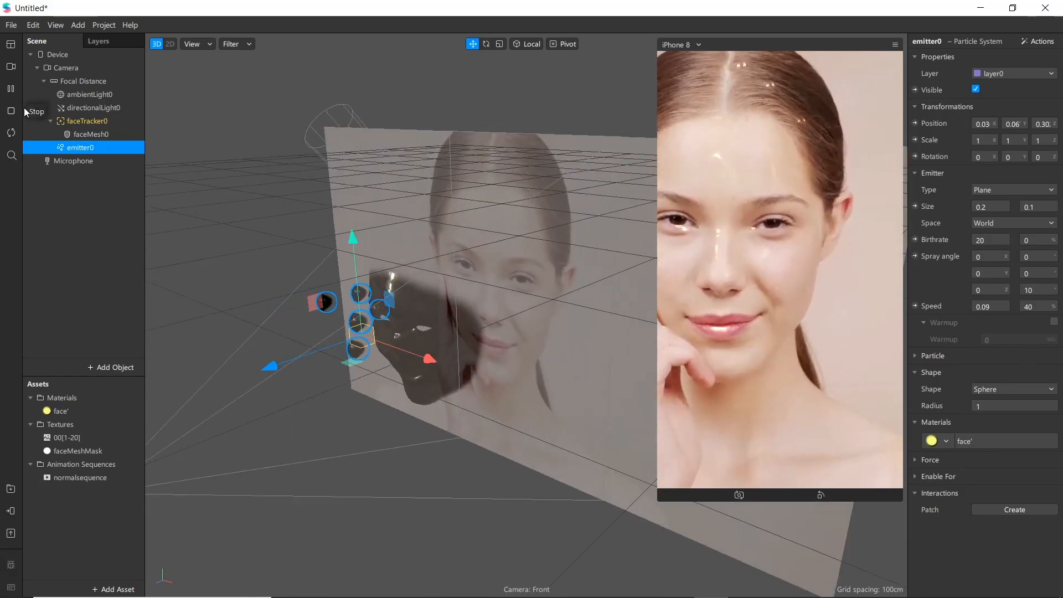
click(486, 44)
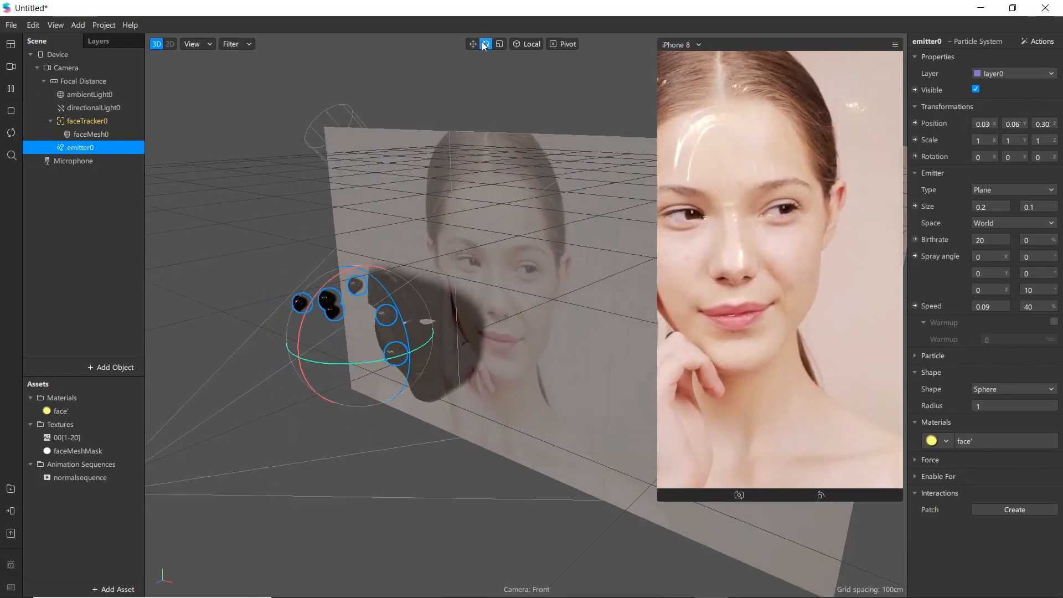
mouse_move(332, 271)
mouse_down()
mouse_move(292, 333)
mouse_move(357, 334)
mouse_move(324, 291)
mouse_up()
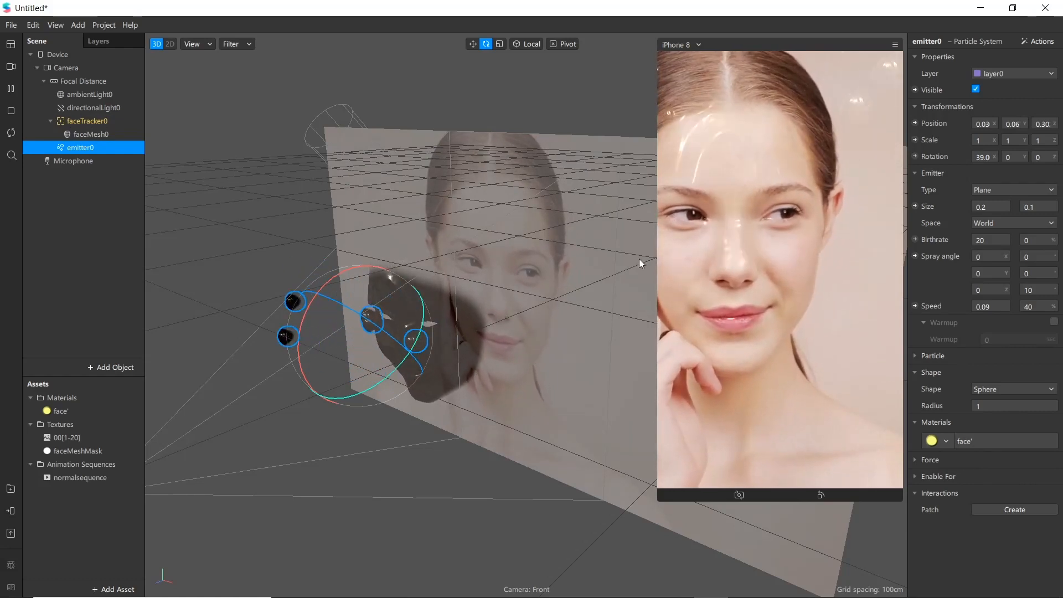
click(471, 45)
drag(349, 343, 274, 281)
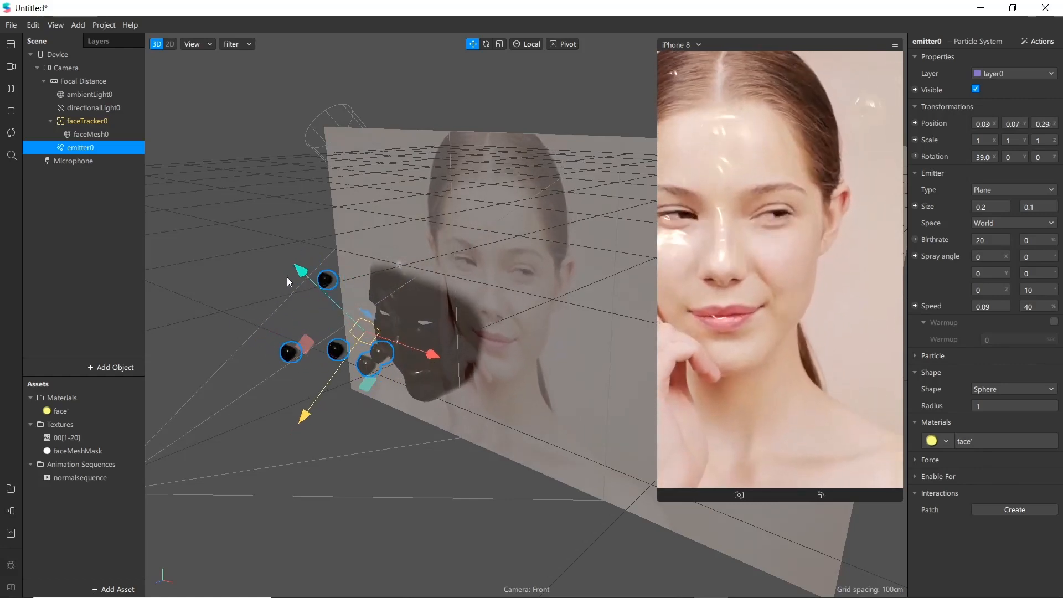
- Deselect the emitter, show the Patch Editor, and shrink the simulator preview so it clears the patch area
click(301, 280)
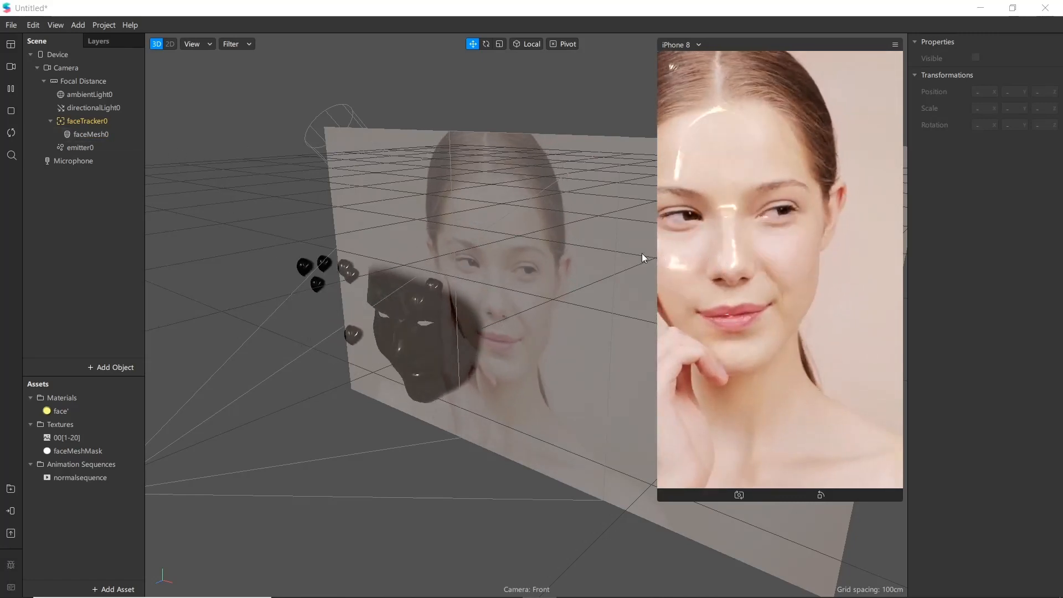
click(78, 23)
mouse_move(58, 26)
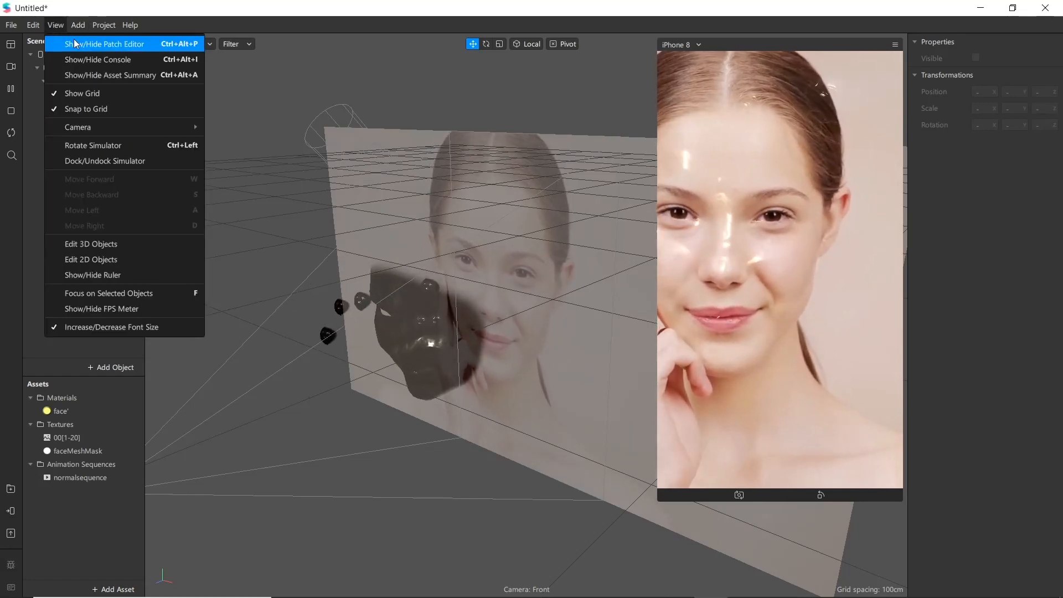
click(76, 44)
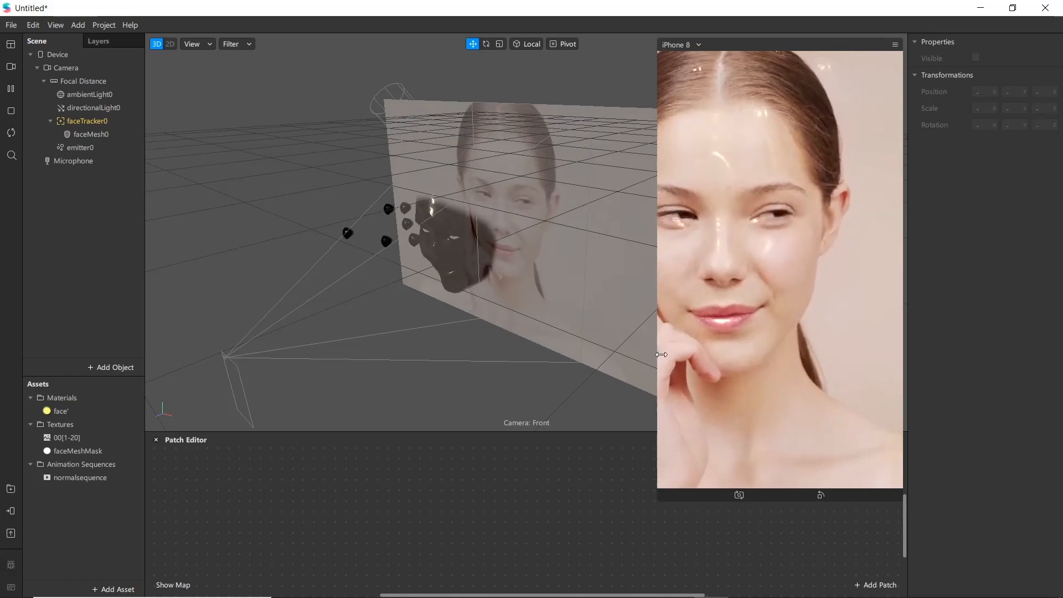
drag(657, 350, 725, 252)
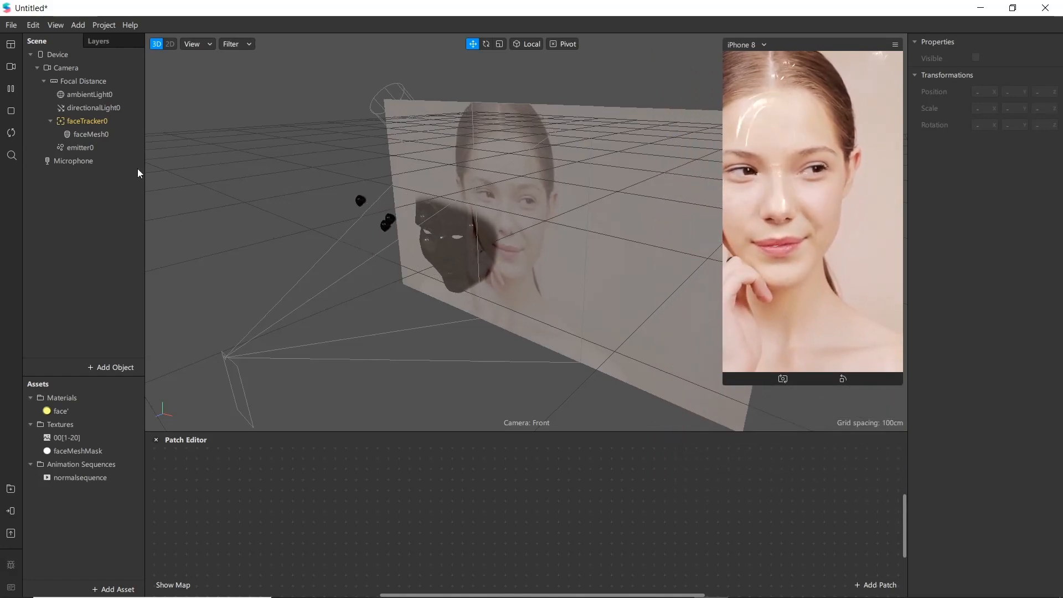
- Create a Blink interaction patch from faceTracker0
click(96, 121)
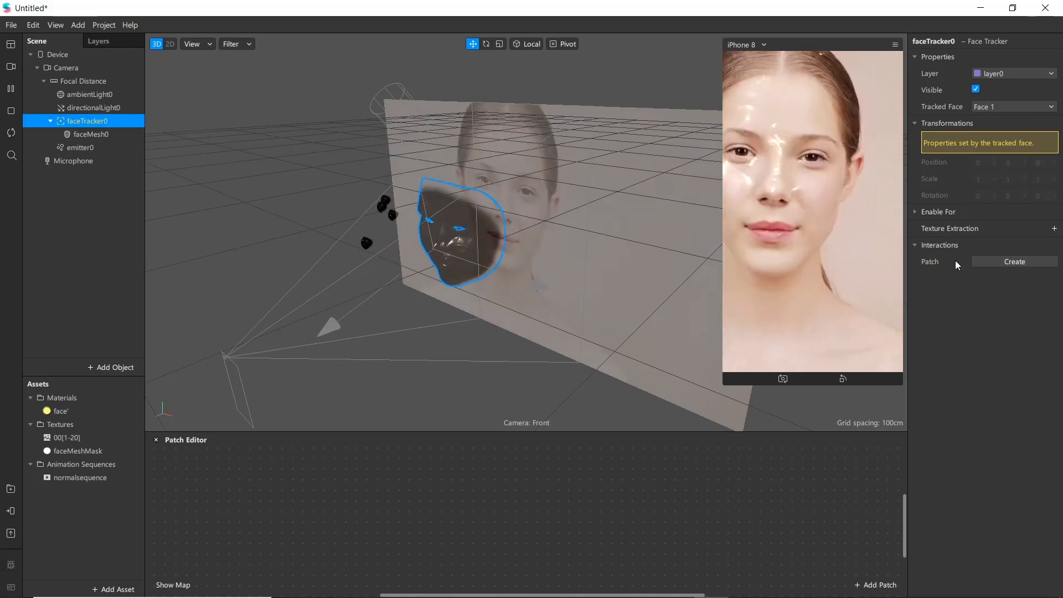
click(985, 260)
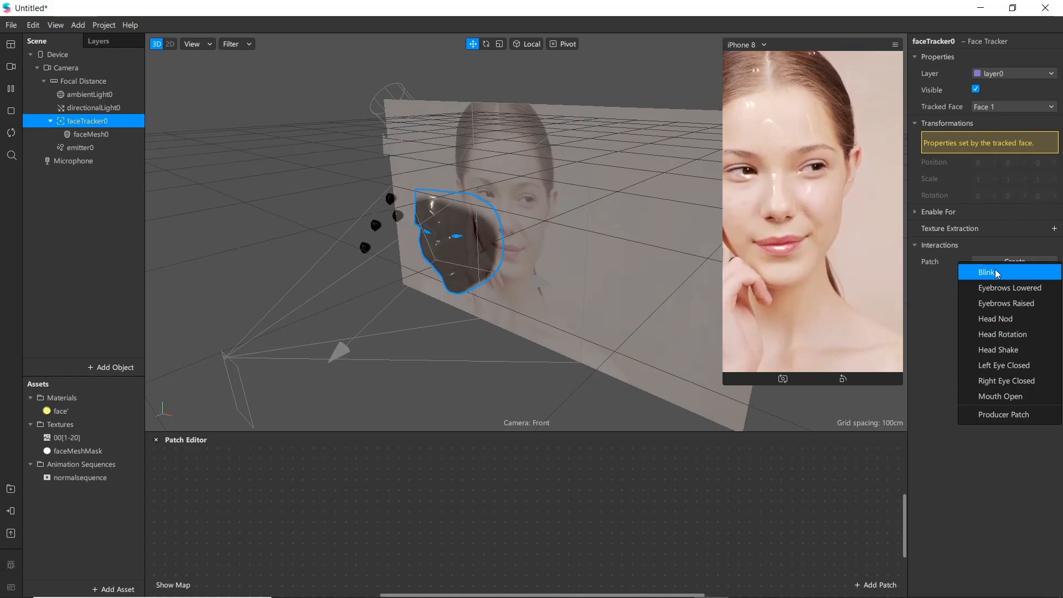
click(994, 270)
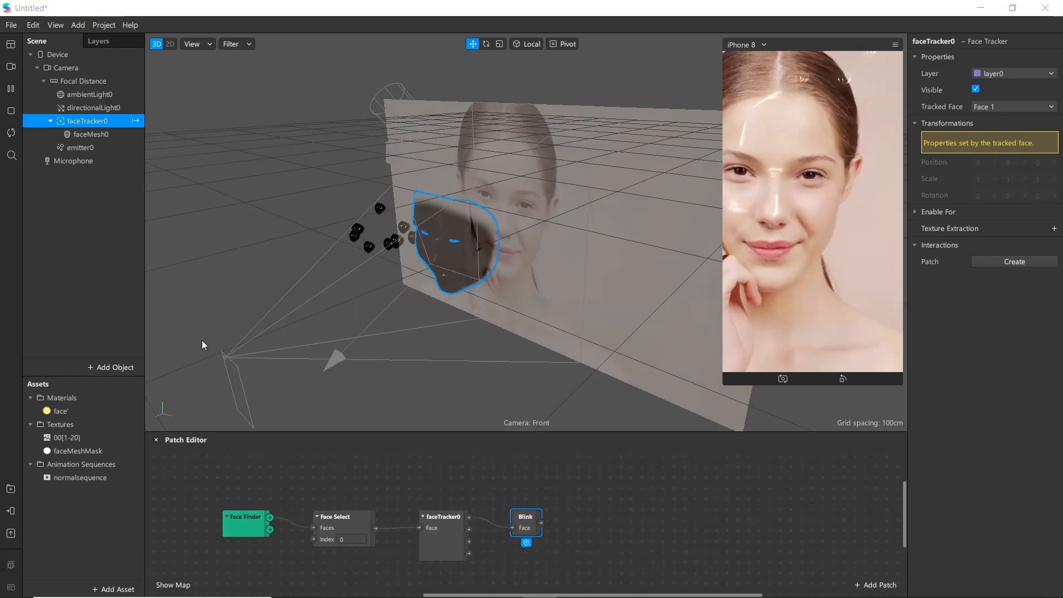
- Add a Visible patch for emitter0 and drive it from Blink through the Flip input of a Switch patch, then enlarge the simulator preview
click(78, 148)
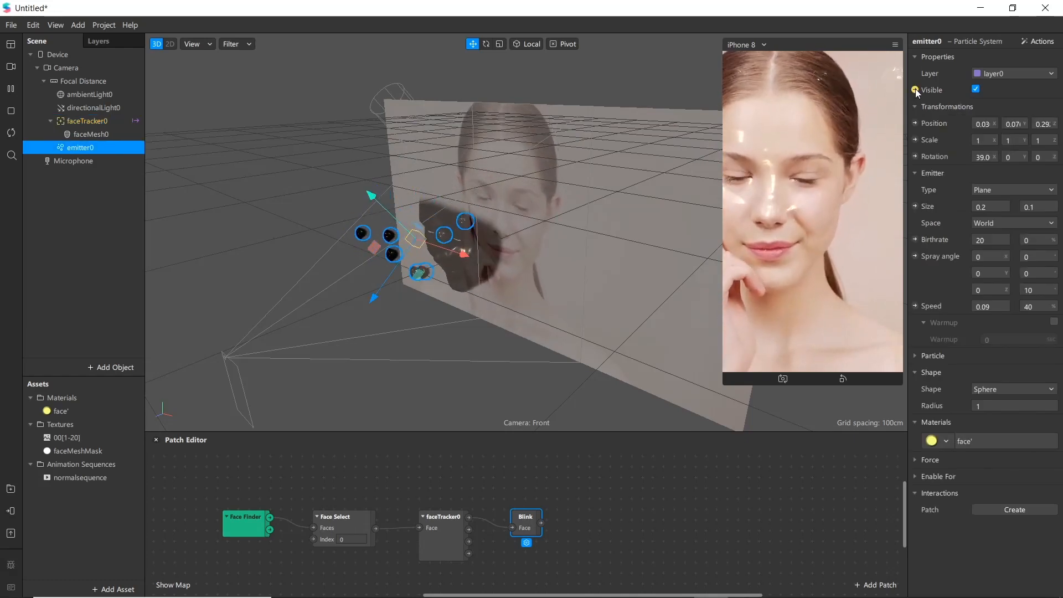
click(915, 91)
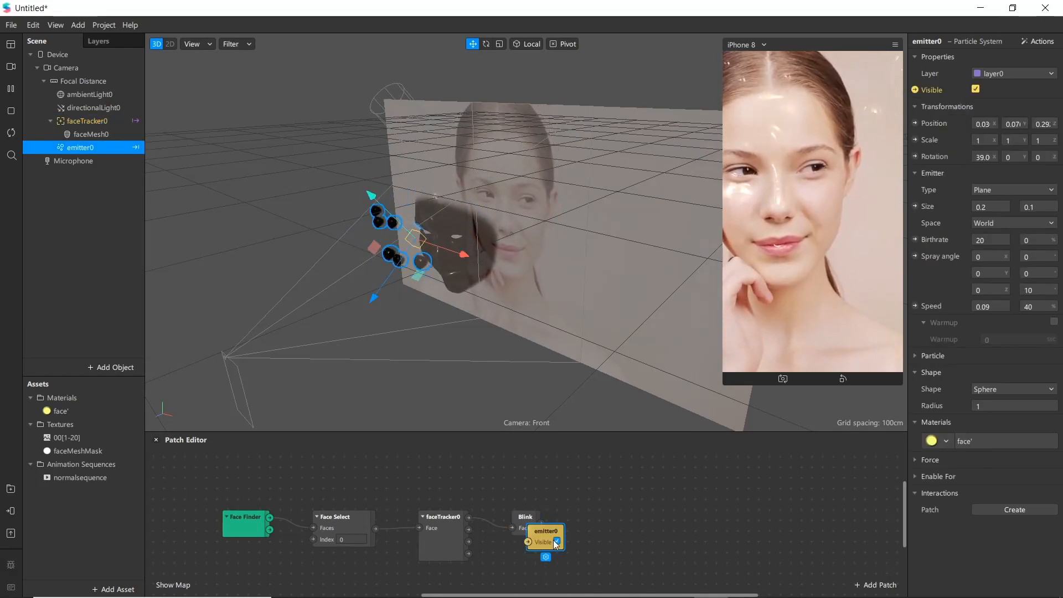
drag(539, 522, 580, 493)
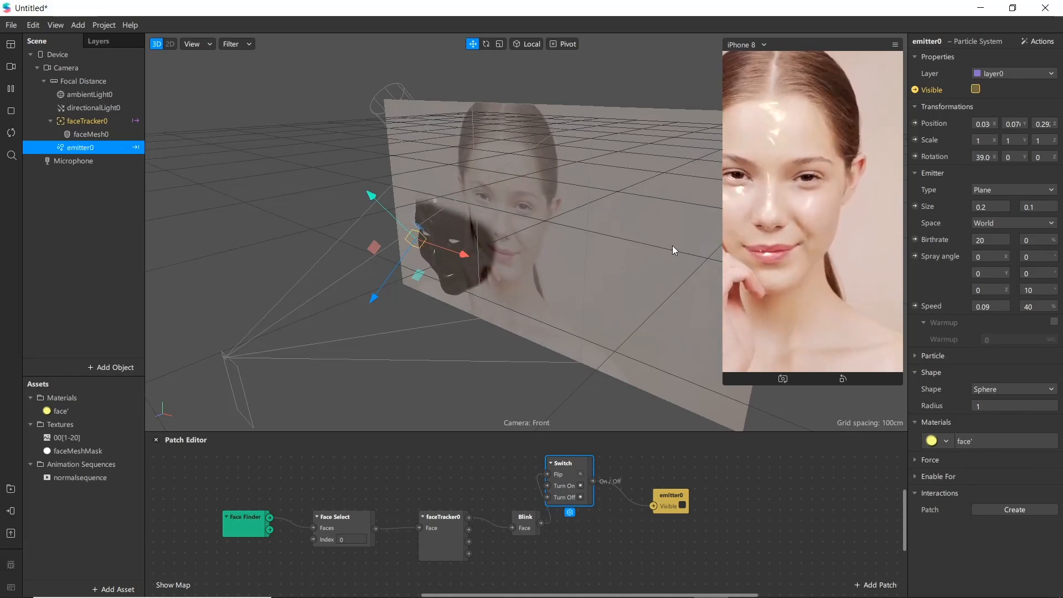
drag(722, 314, 555, 138)
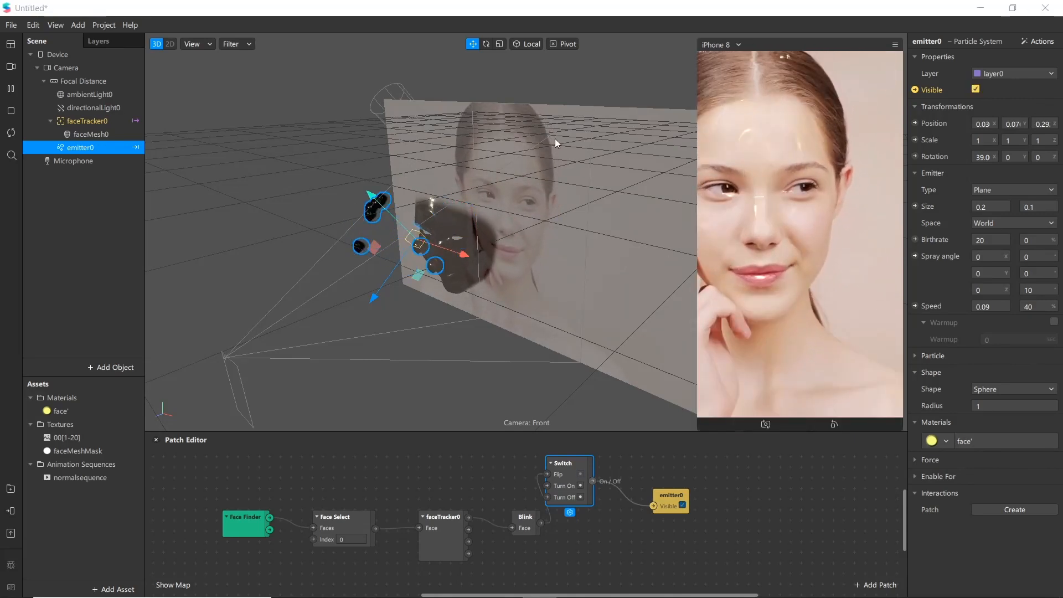